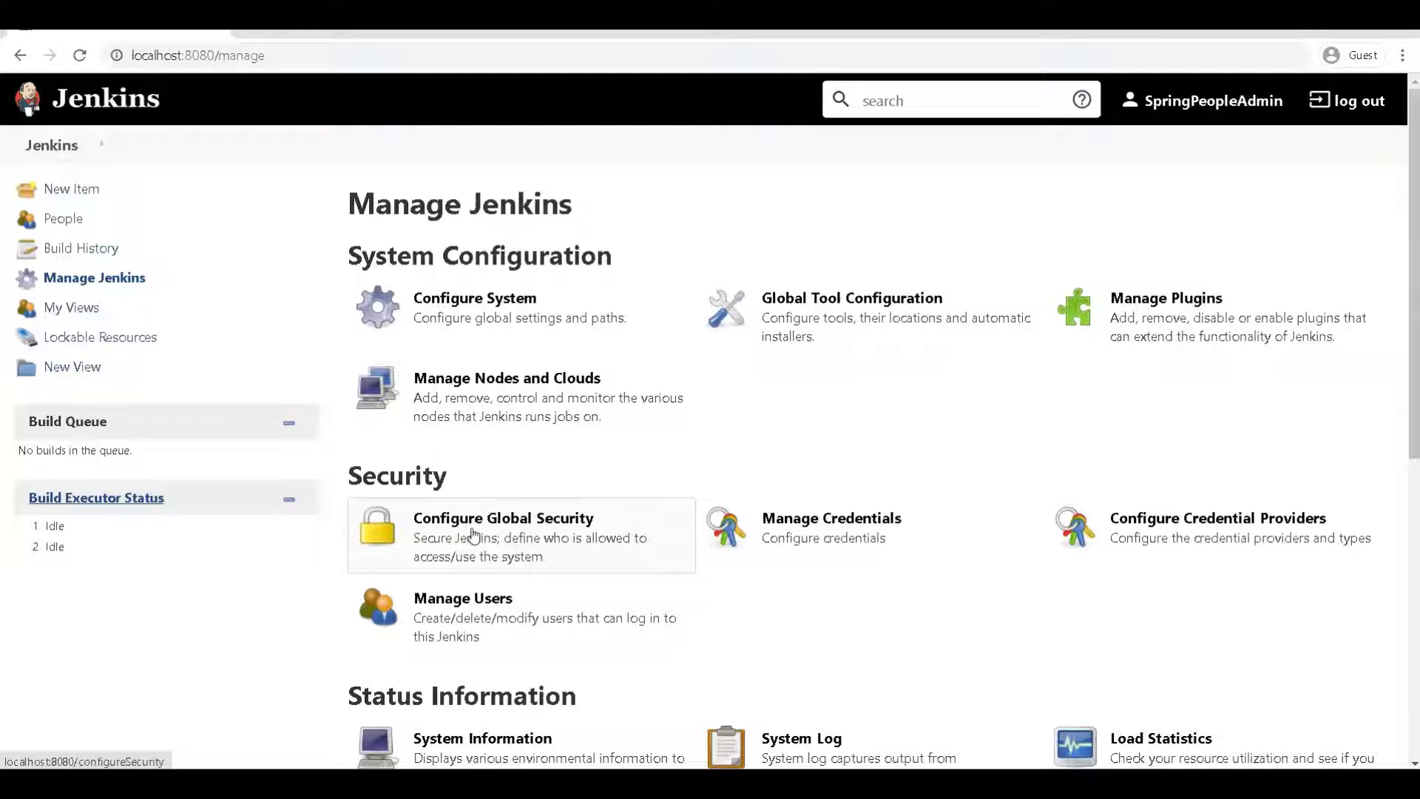
Open Configure Global Security and review its current user database and authorization settings
click(471, 403)
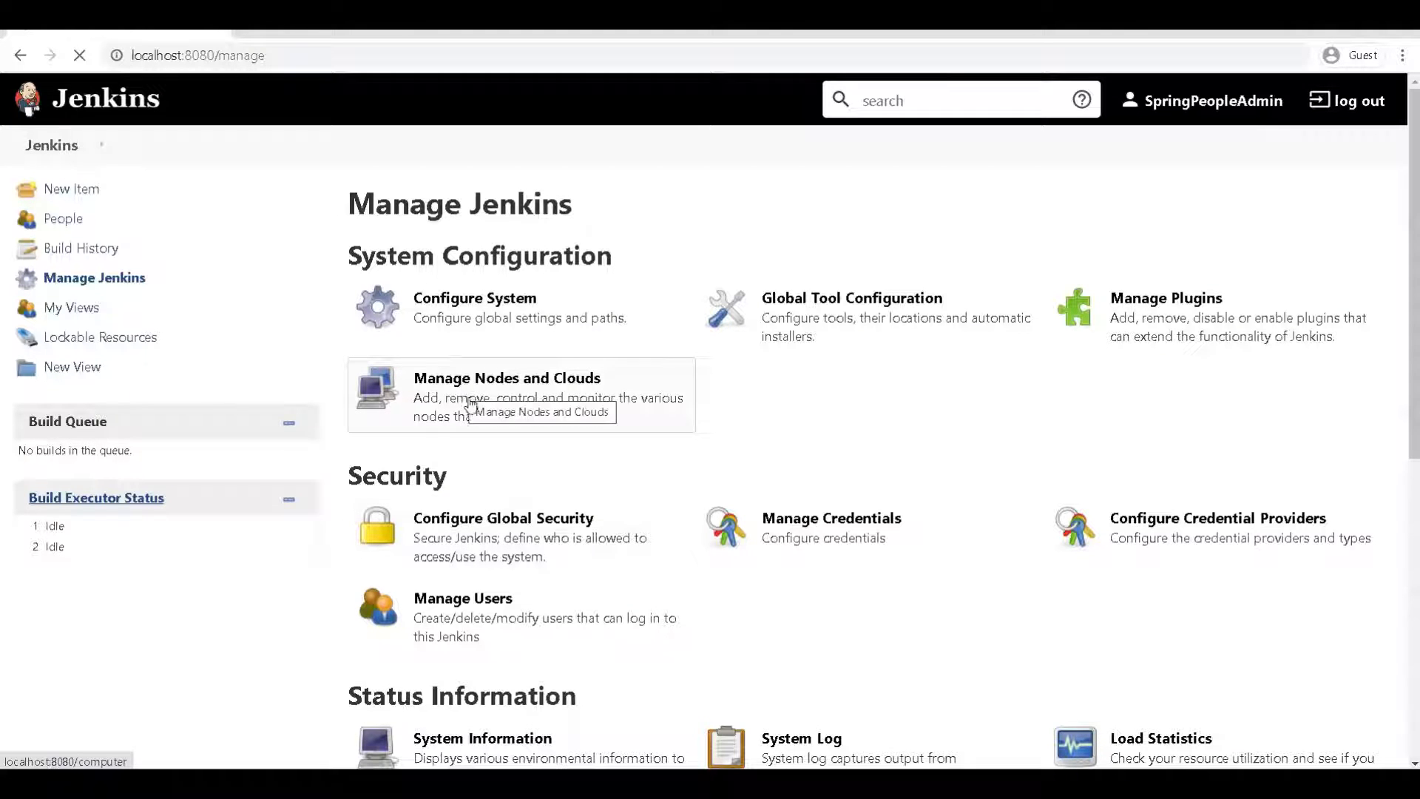
scroll(264, 413, down, 3)
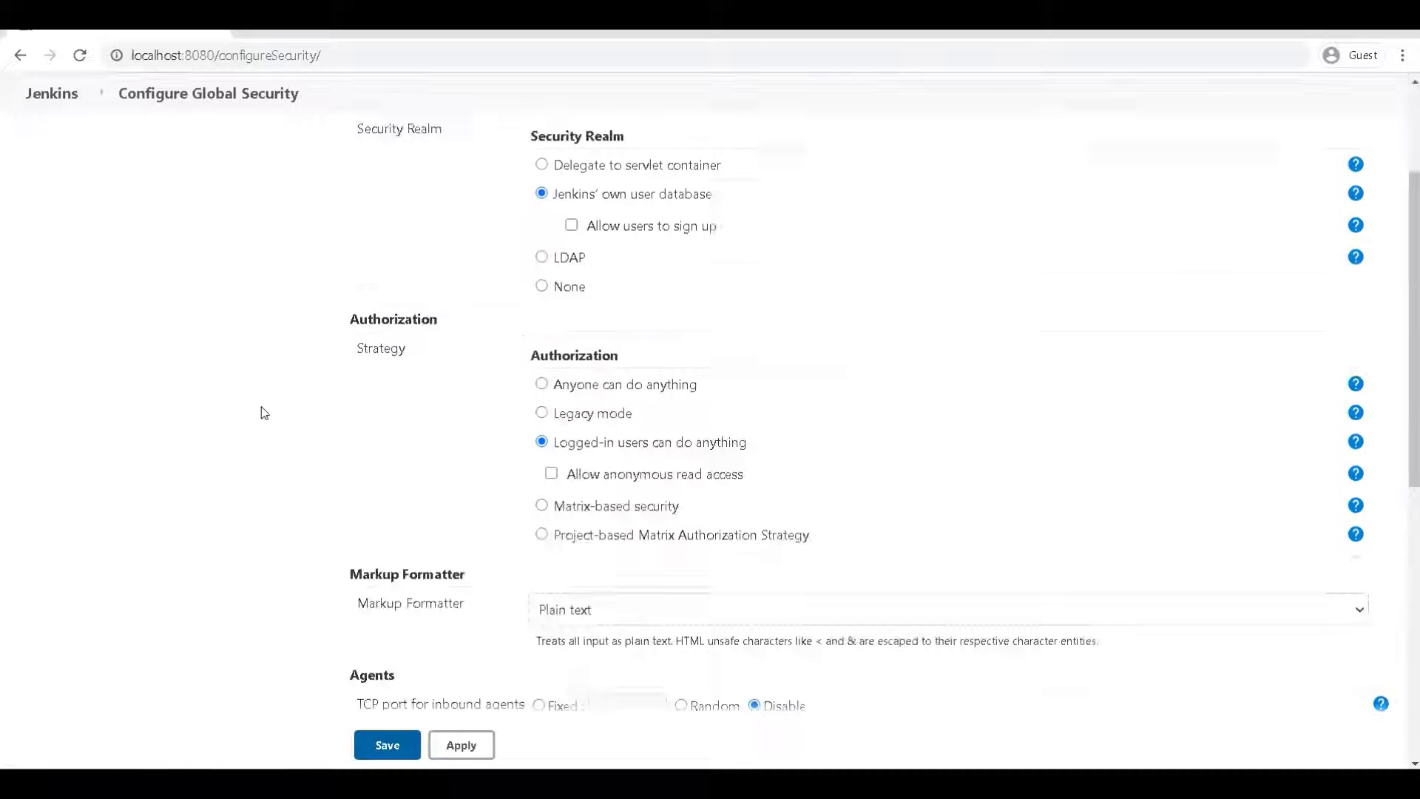
scroll(266, 415, down, 5)
scroll(274, 418, up, 8)
scroll(303, 406, down, 1)
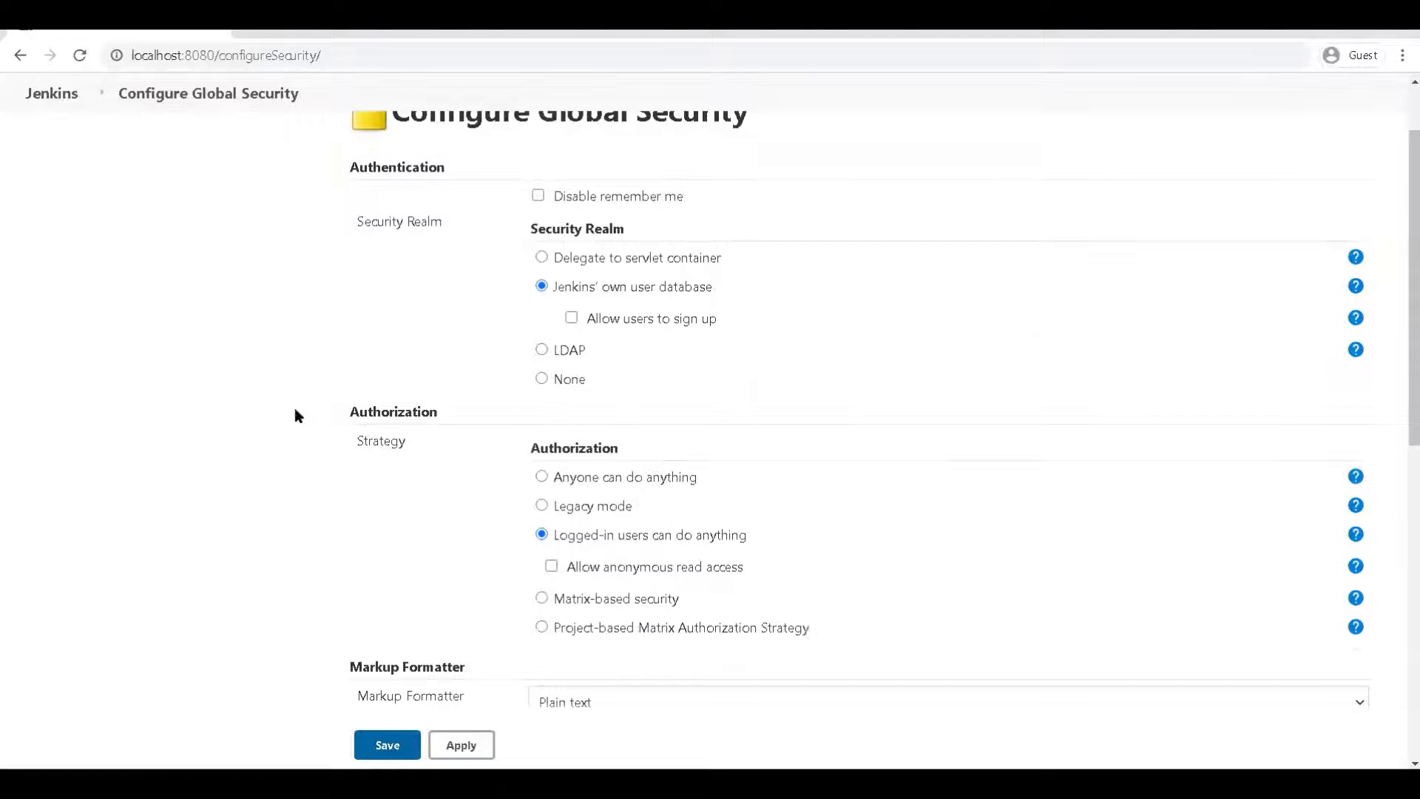
scroll(295, 415, up, 1)
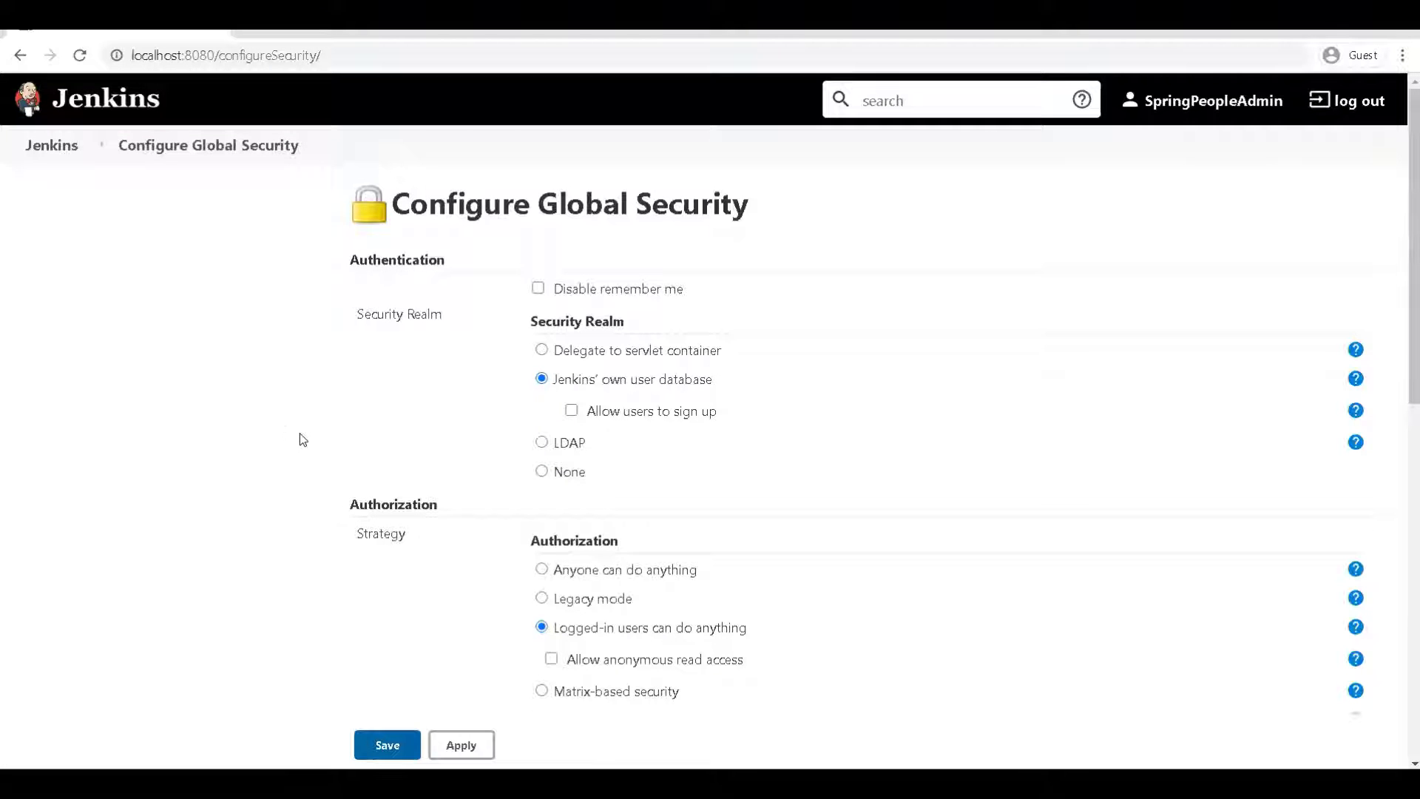
scroll(297, 469, down, 1)
scroll(310, 467, down, 1)
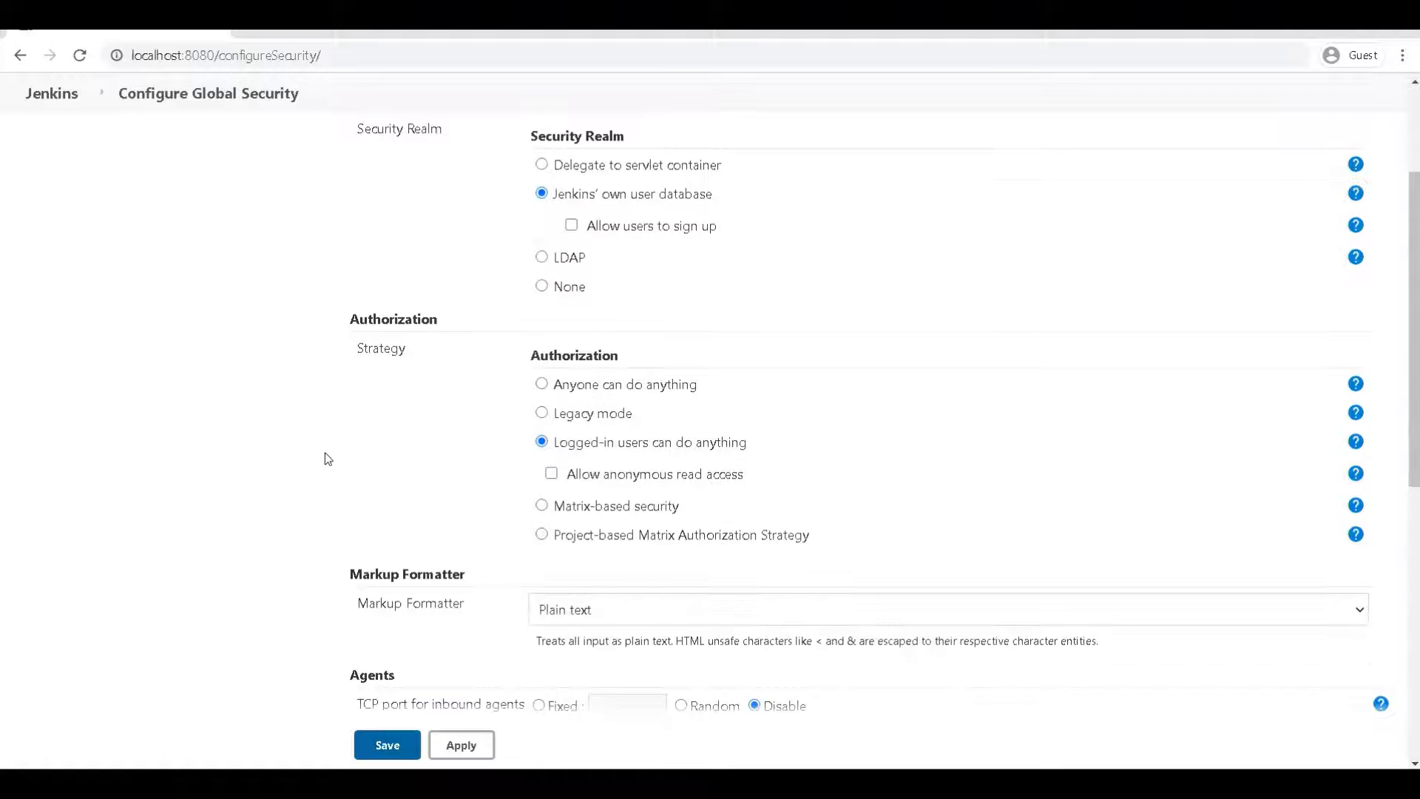
scroll(329, 458, up, 2)
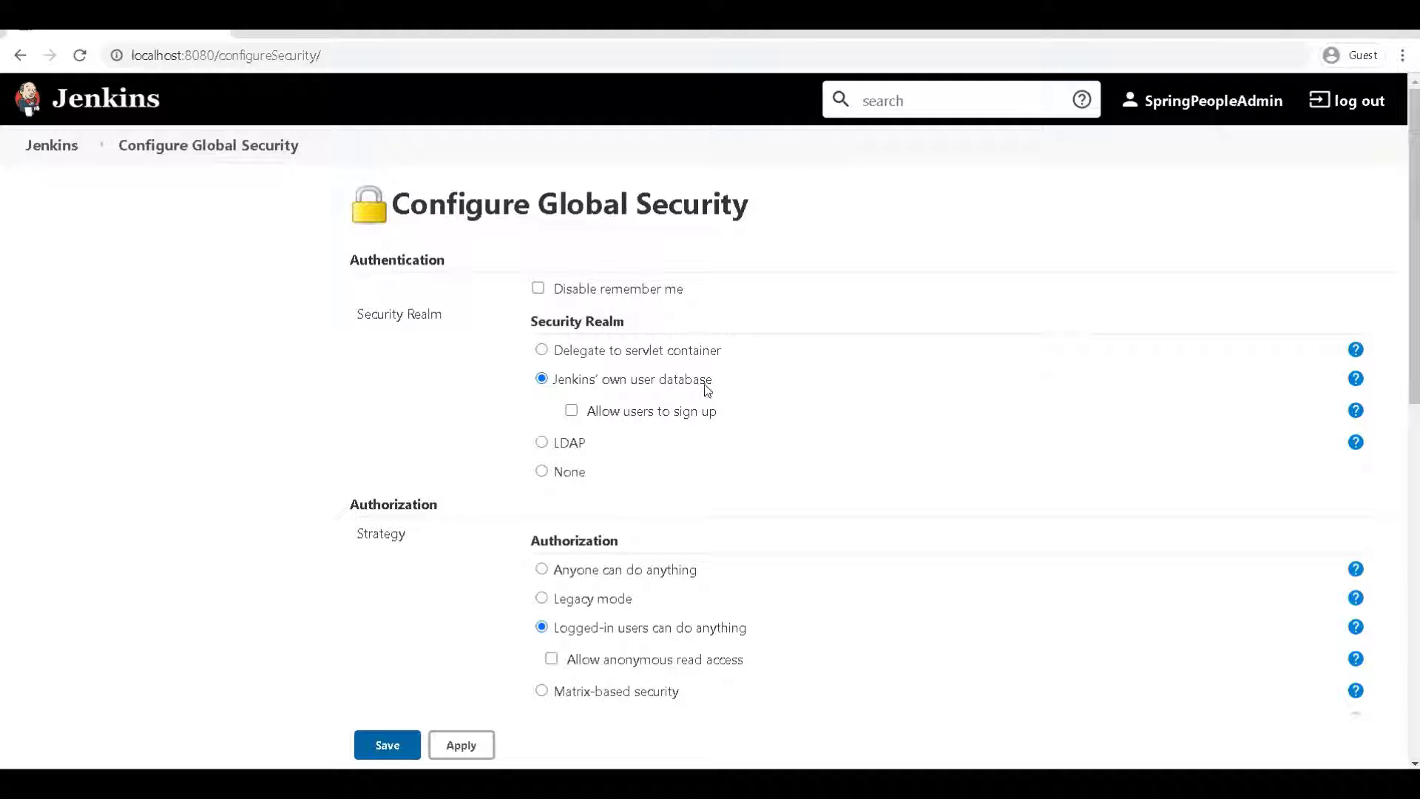
click(572, 411)
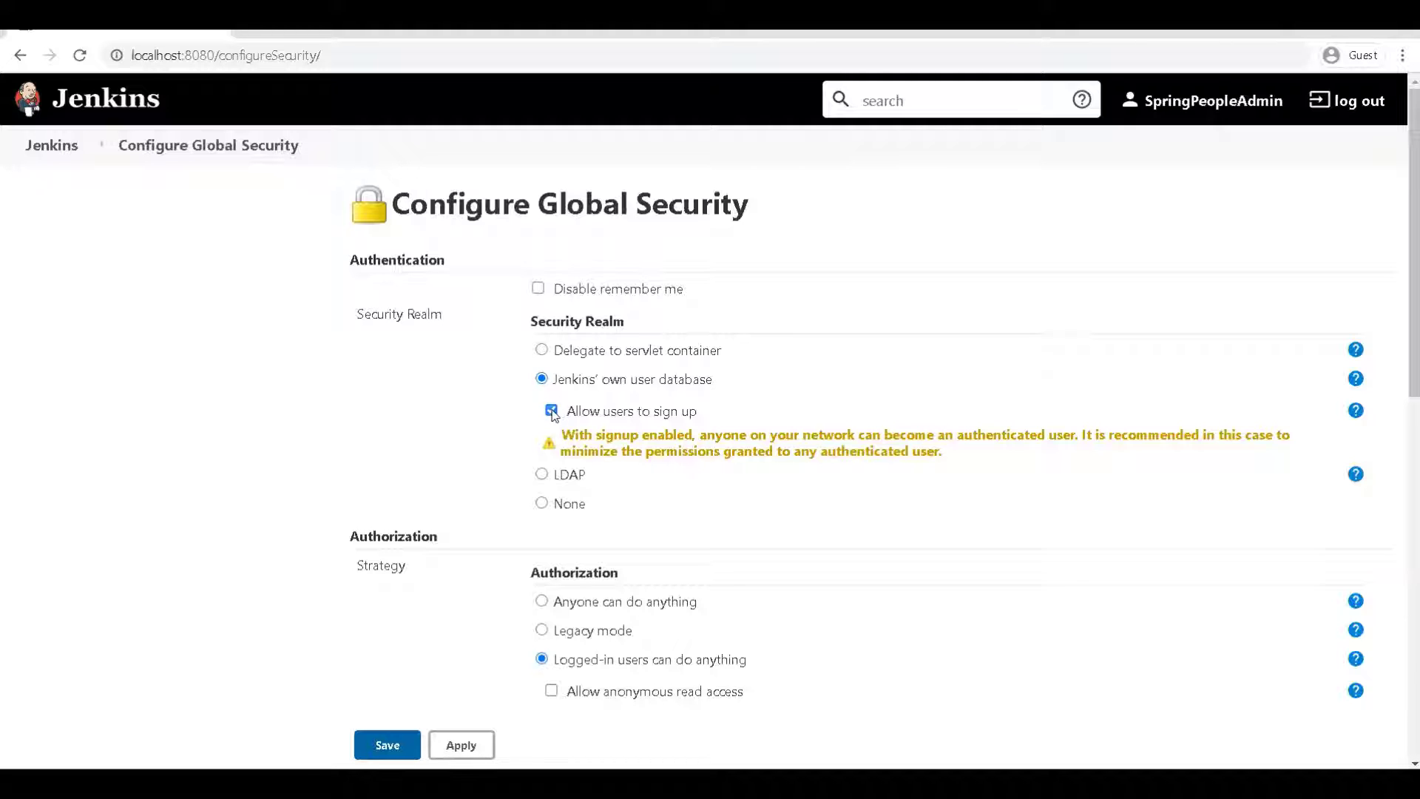
click(552, 410)
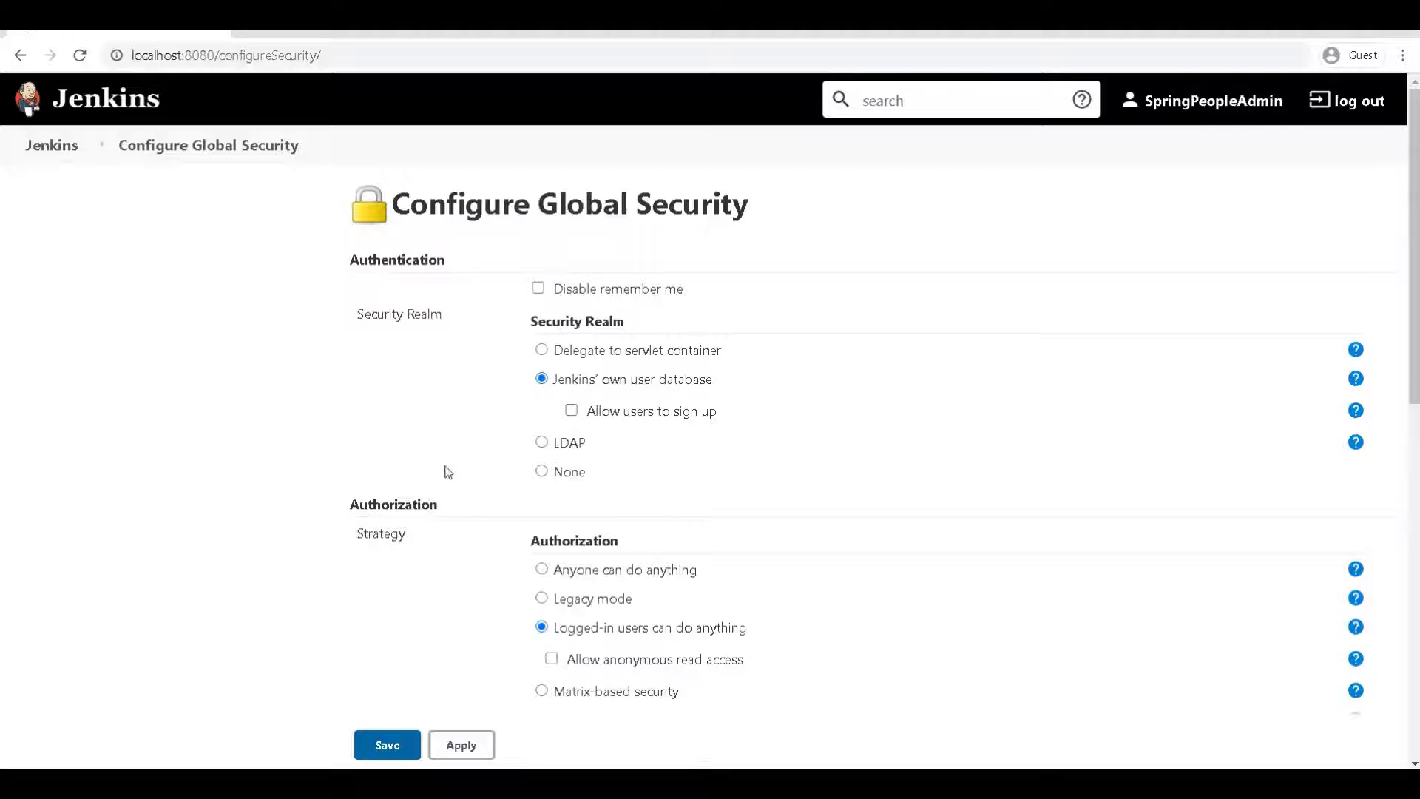
Select 'Anyone can do anything' under Authorization and save the security settings
scroll(360, 460, down, 3)
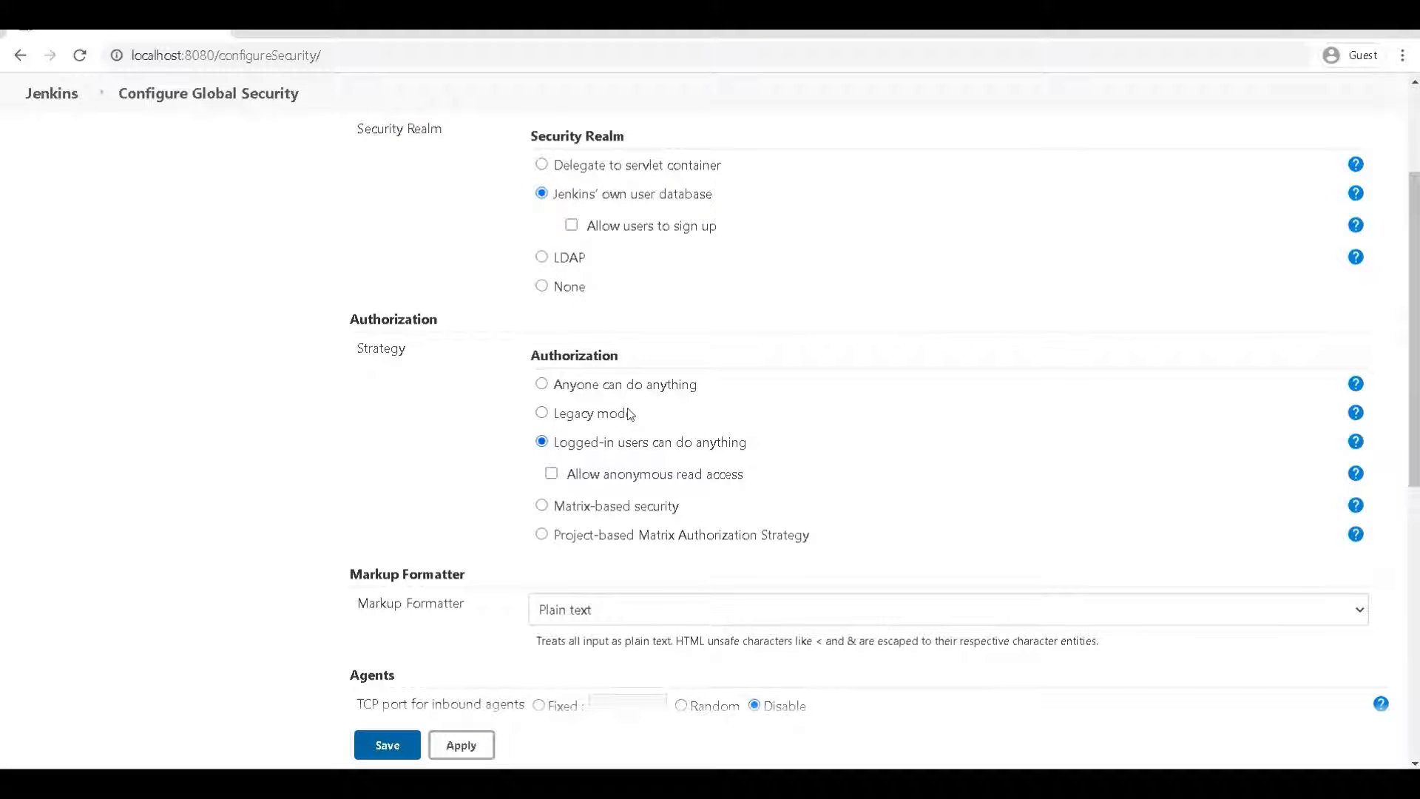
drag(360, 345, 426, 415)
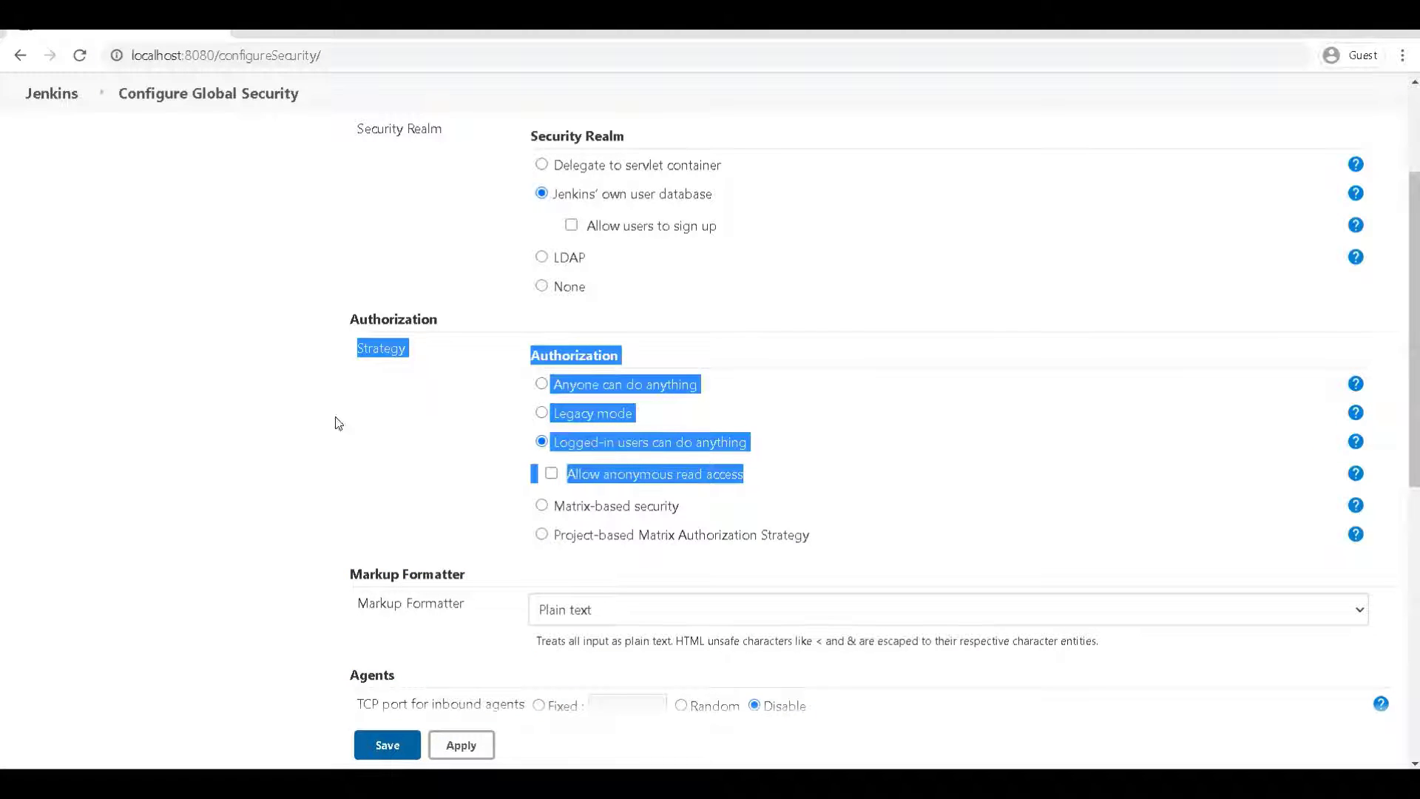
click(250, 339)
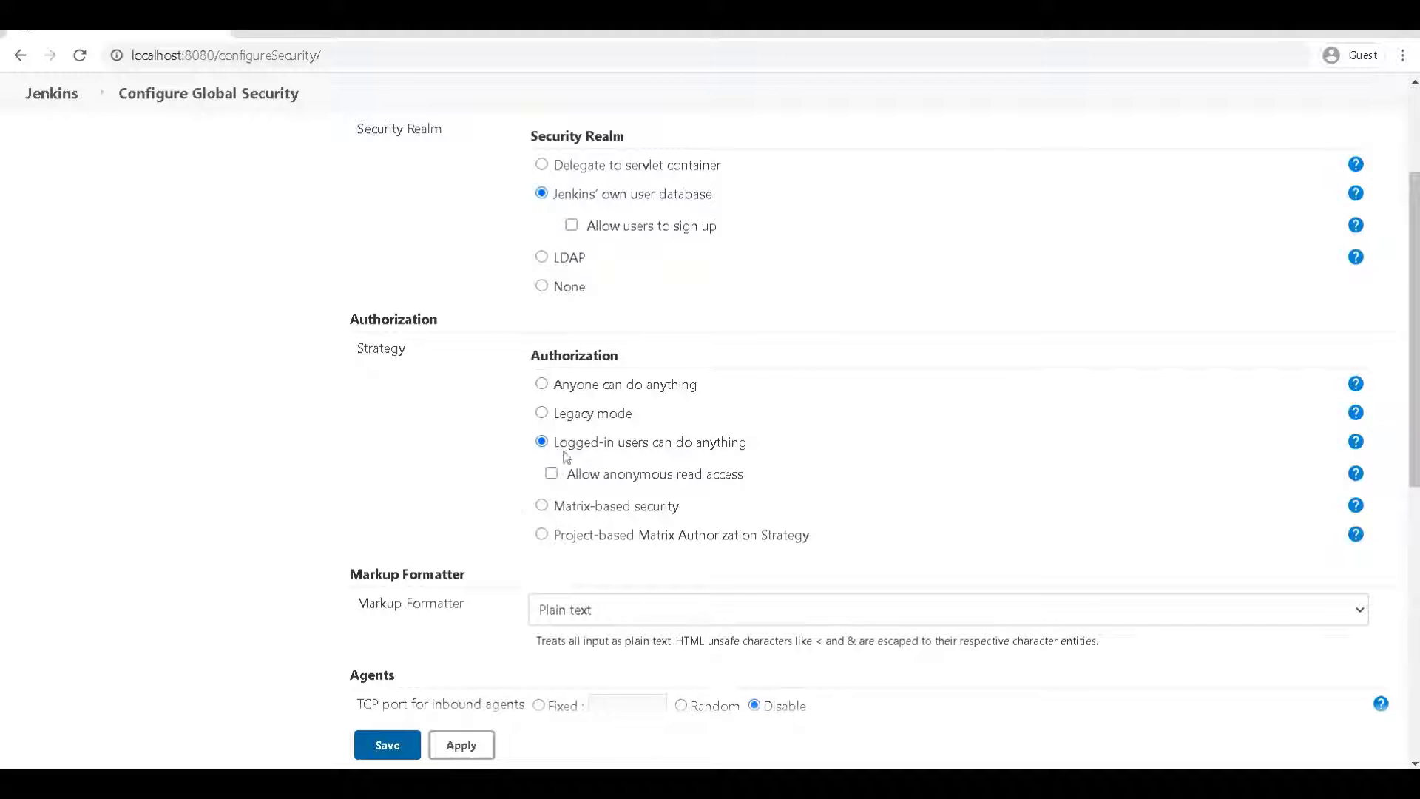
click(542, 384)
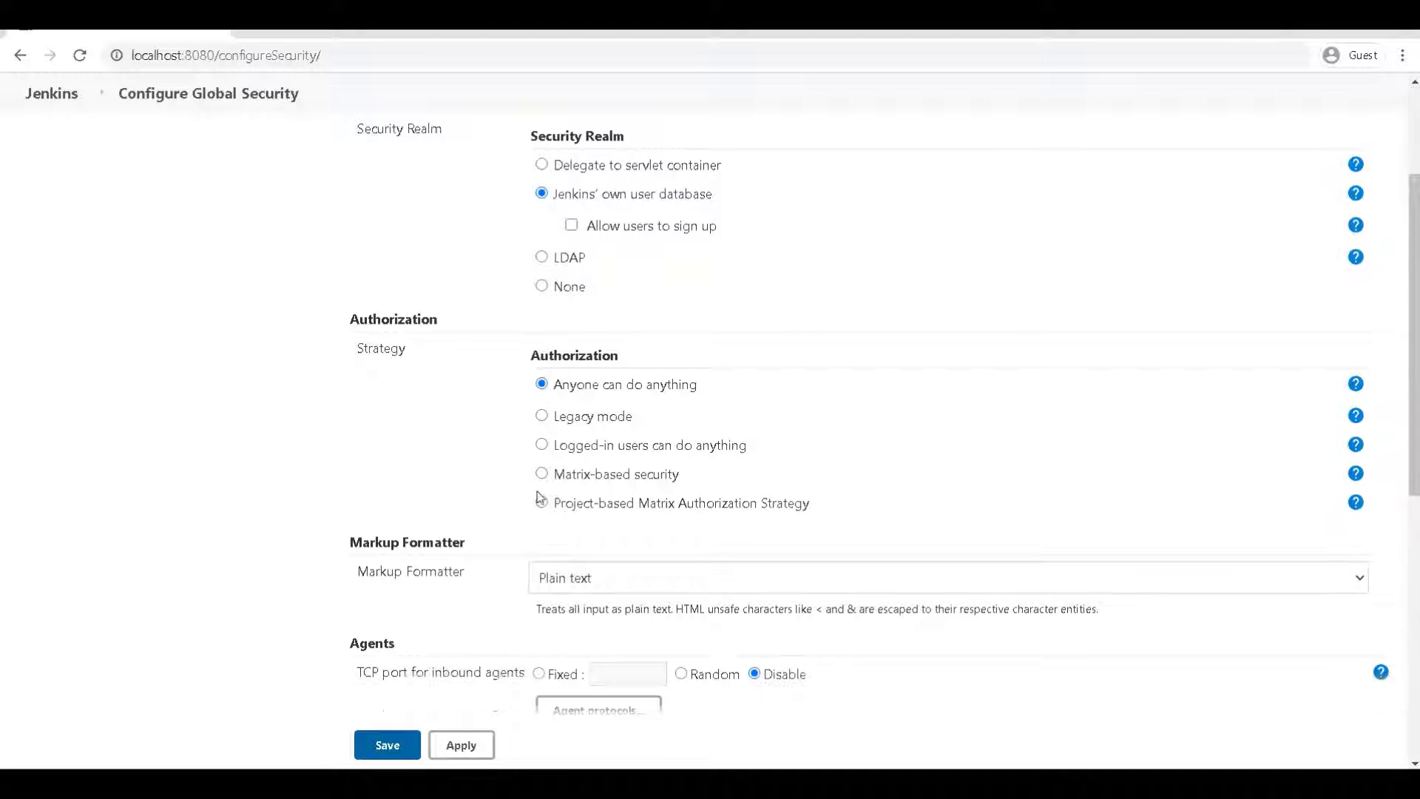
click(399, 742)
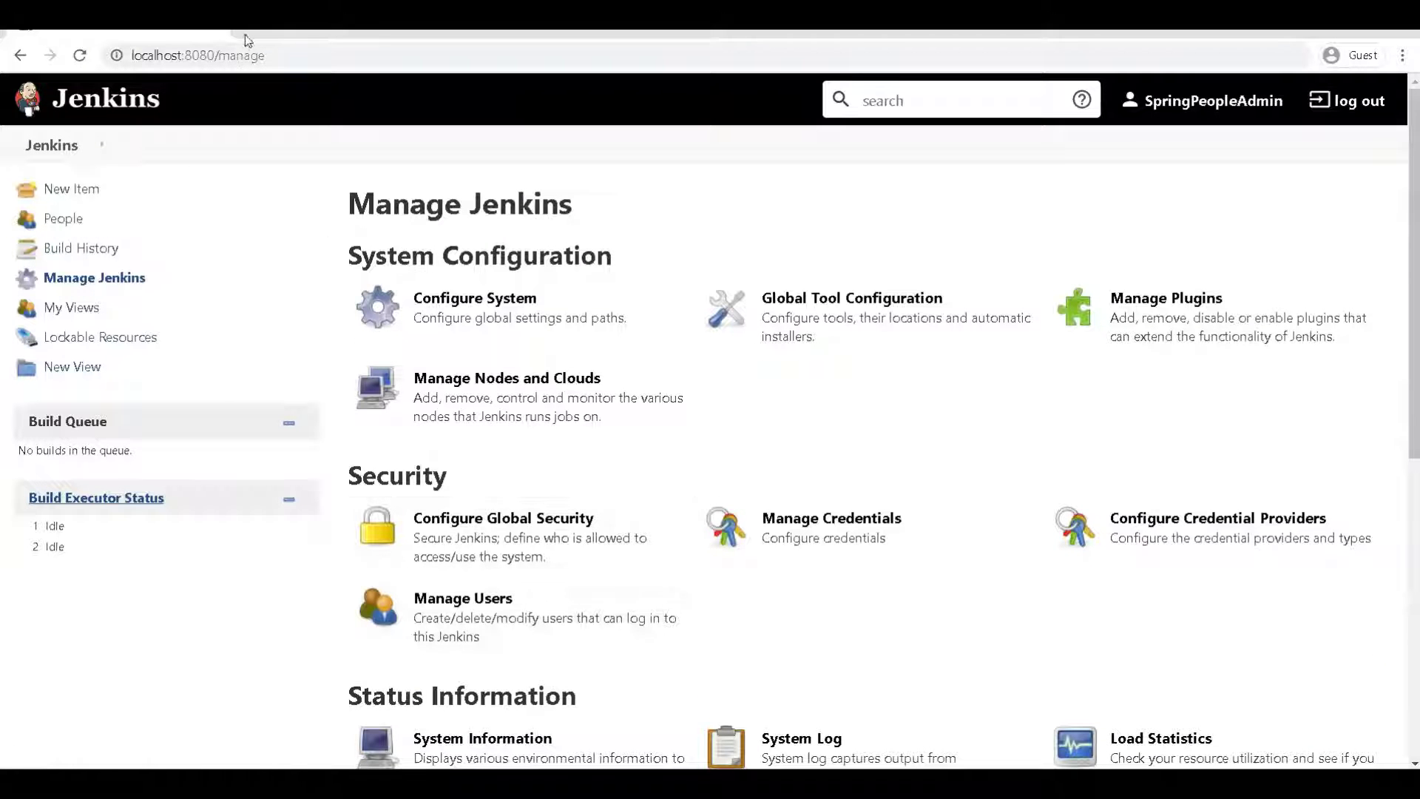
Sign out of the admin account and open Manage Jenkins anonymously
click(245, 31)
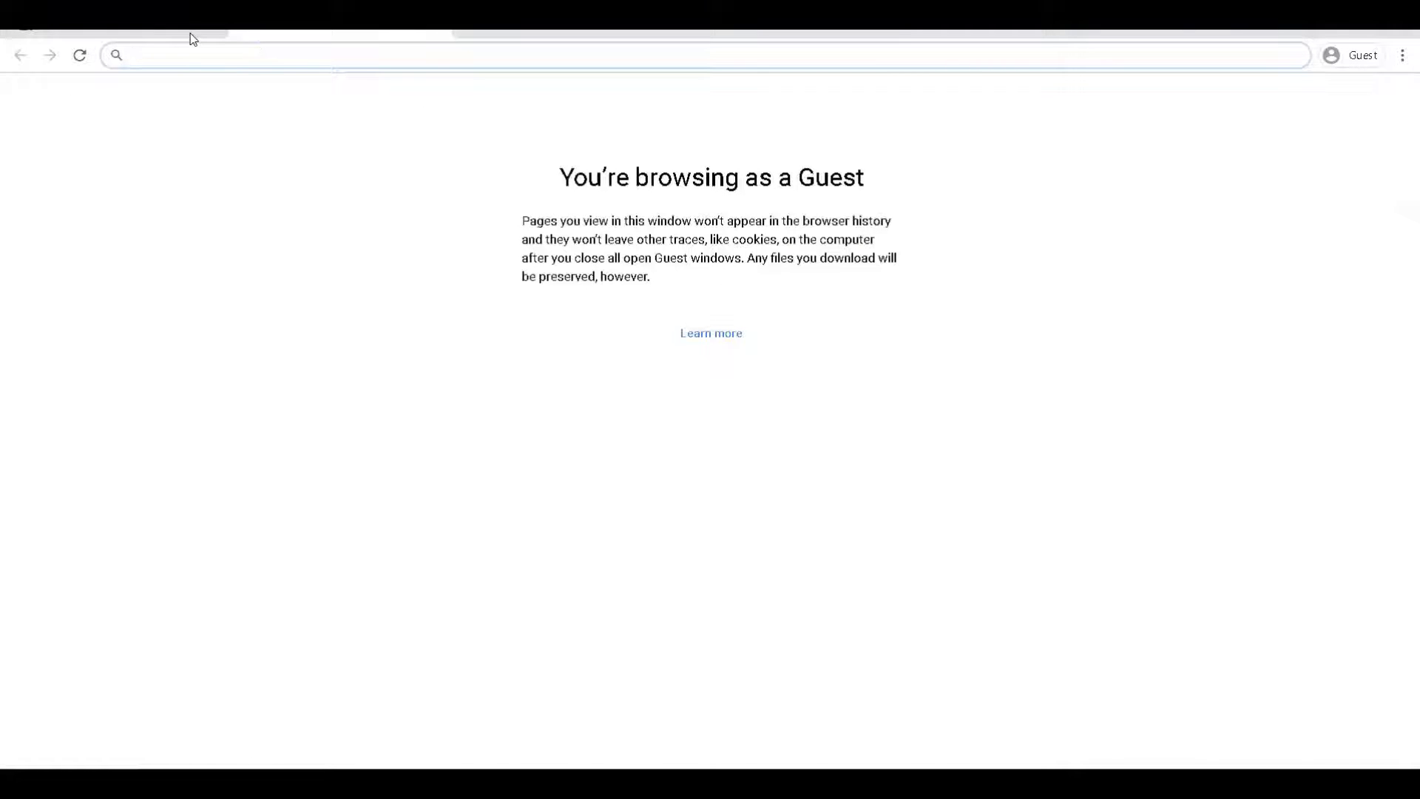
click(194, 34)
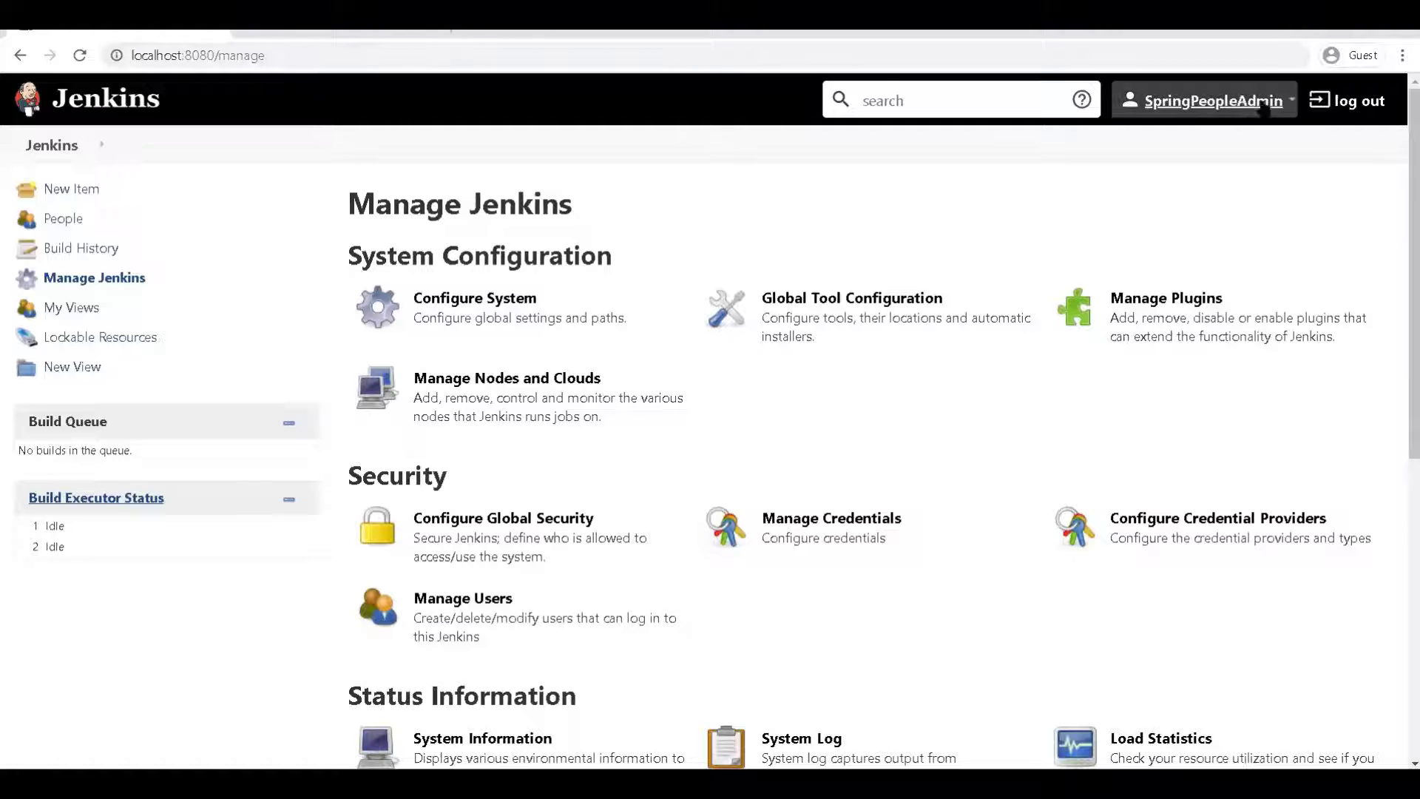
click(1358, 101)
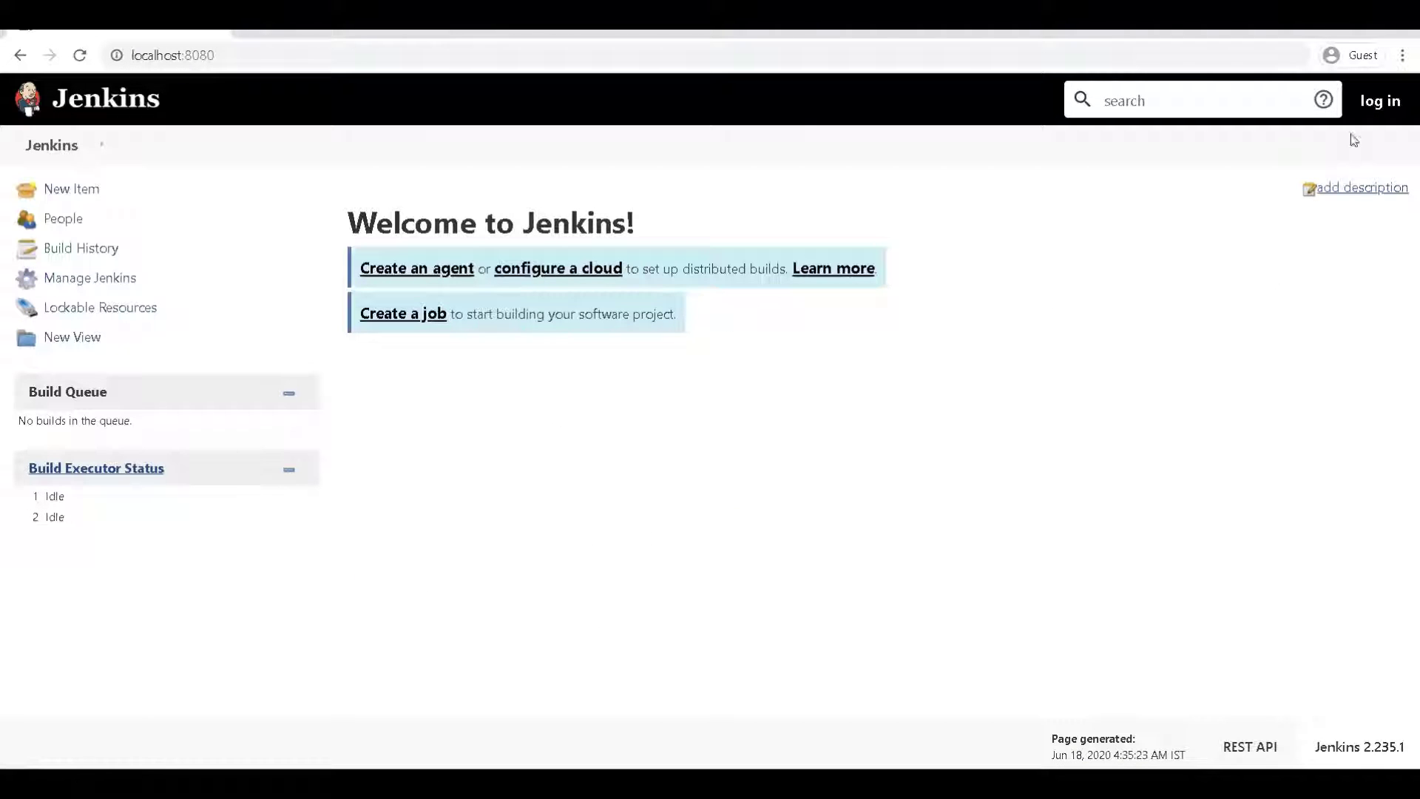
click(105, 281)
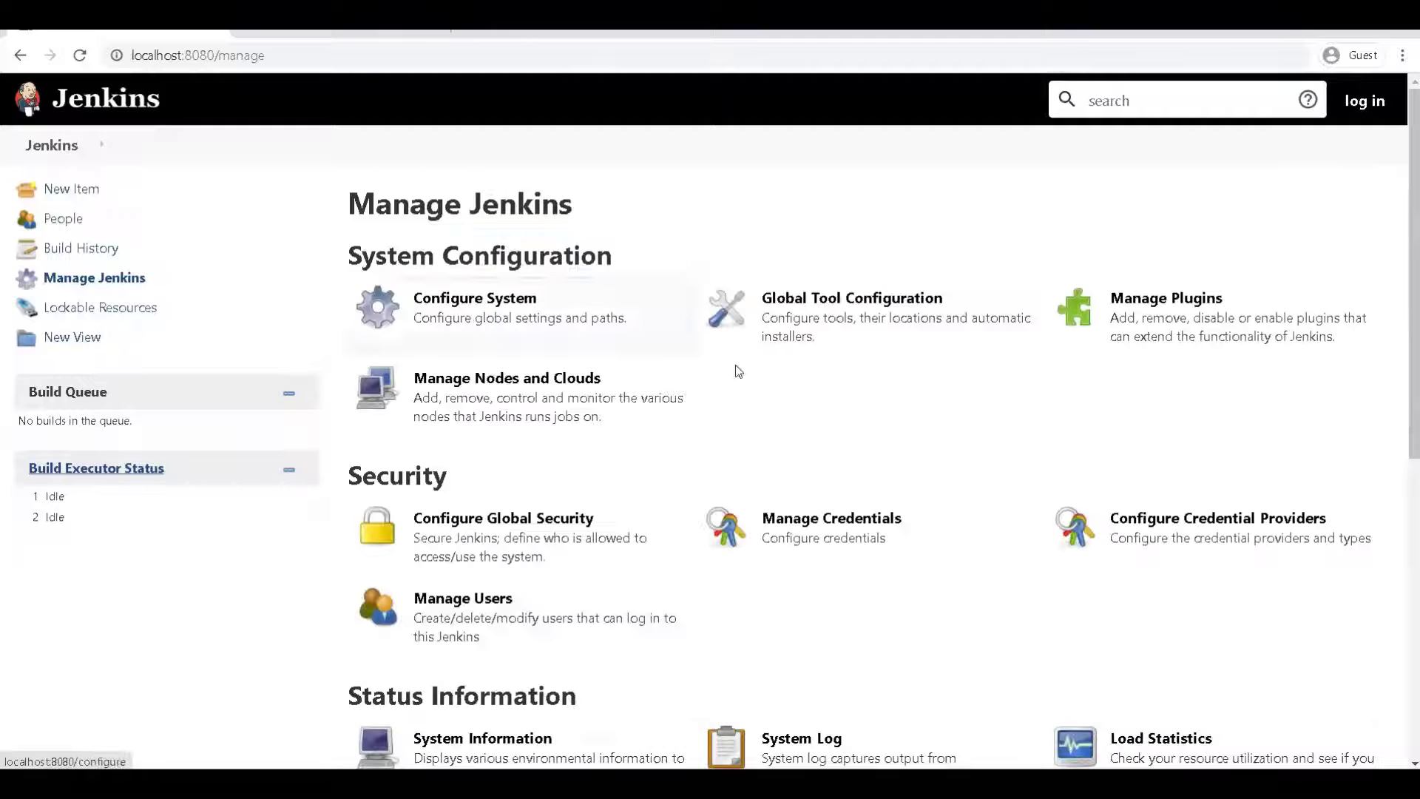
scroll(654, 391, down, 6)
scroll(660, 422, up, 6)
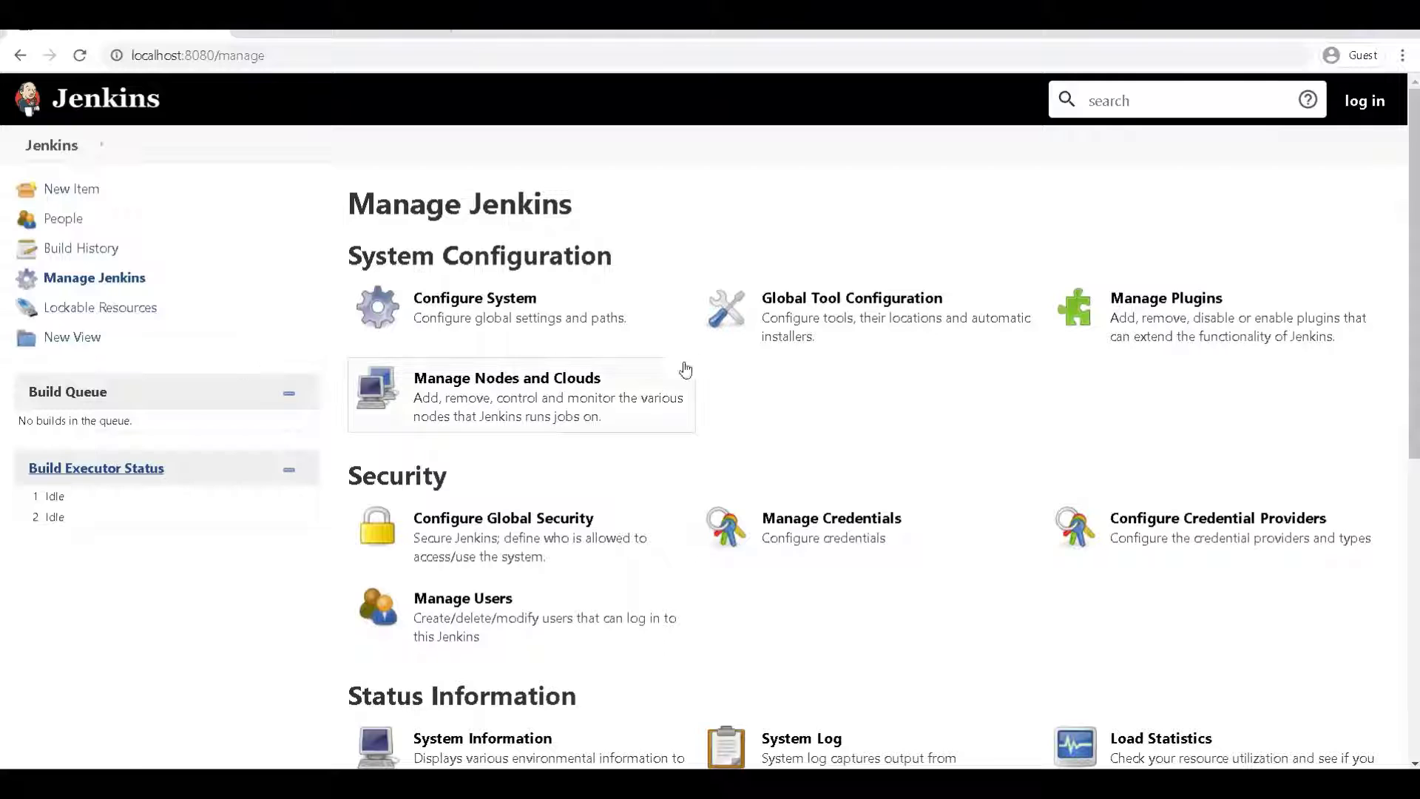
Confirm anonymous access to Configure Global Security, then go to the sign-in page
click(514, 539)
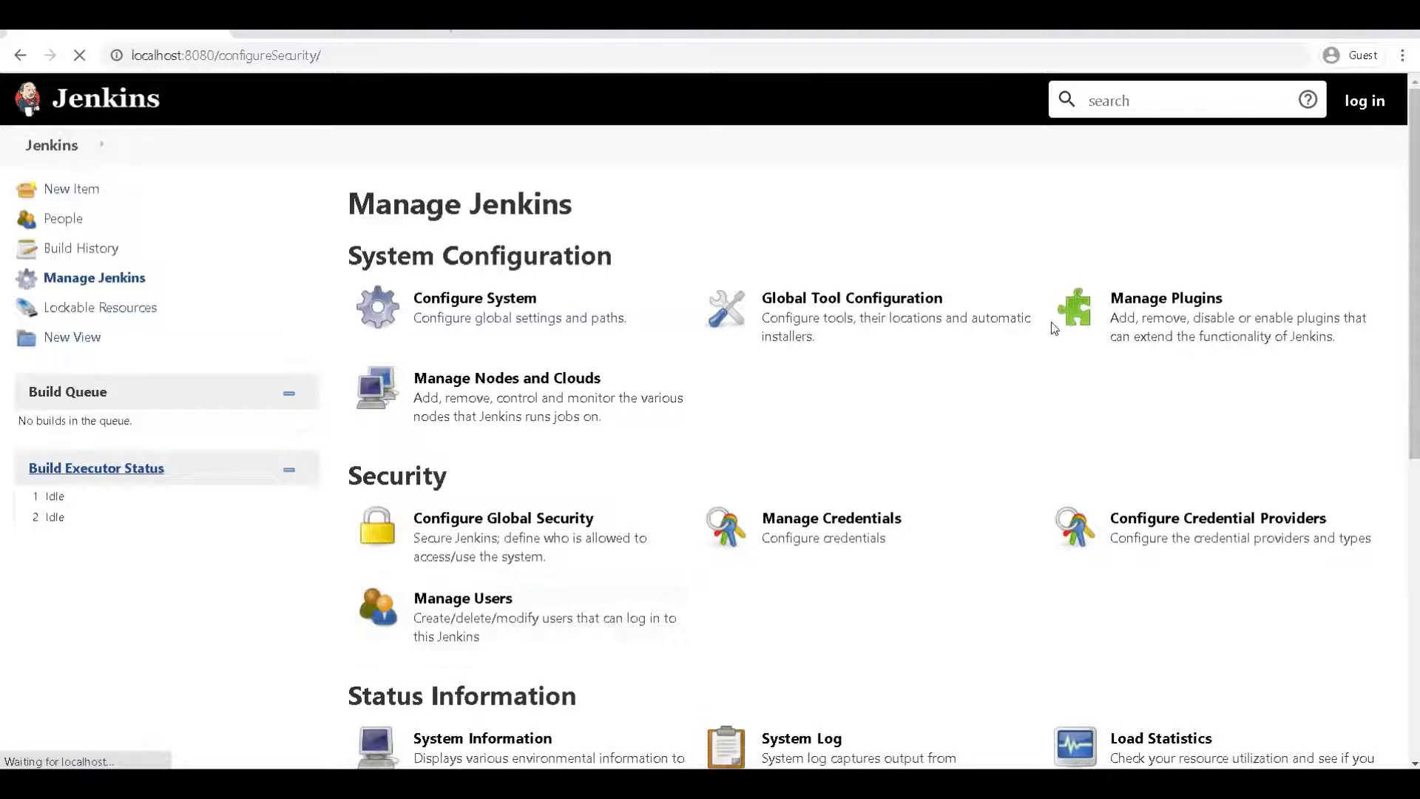
scroll(585, 448, down, 1)
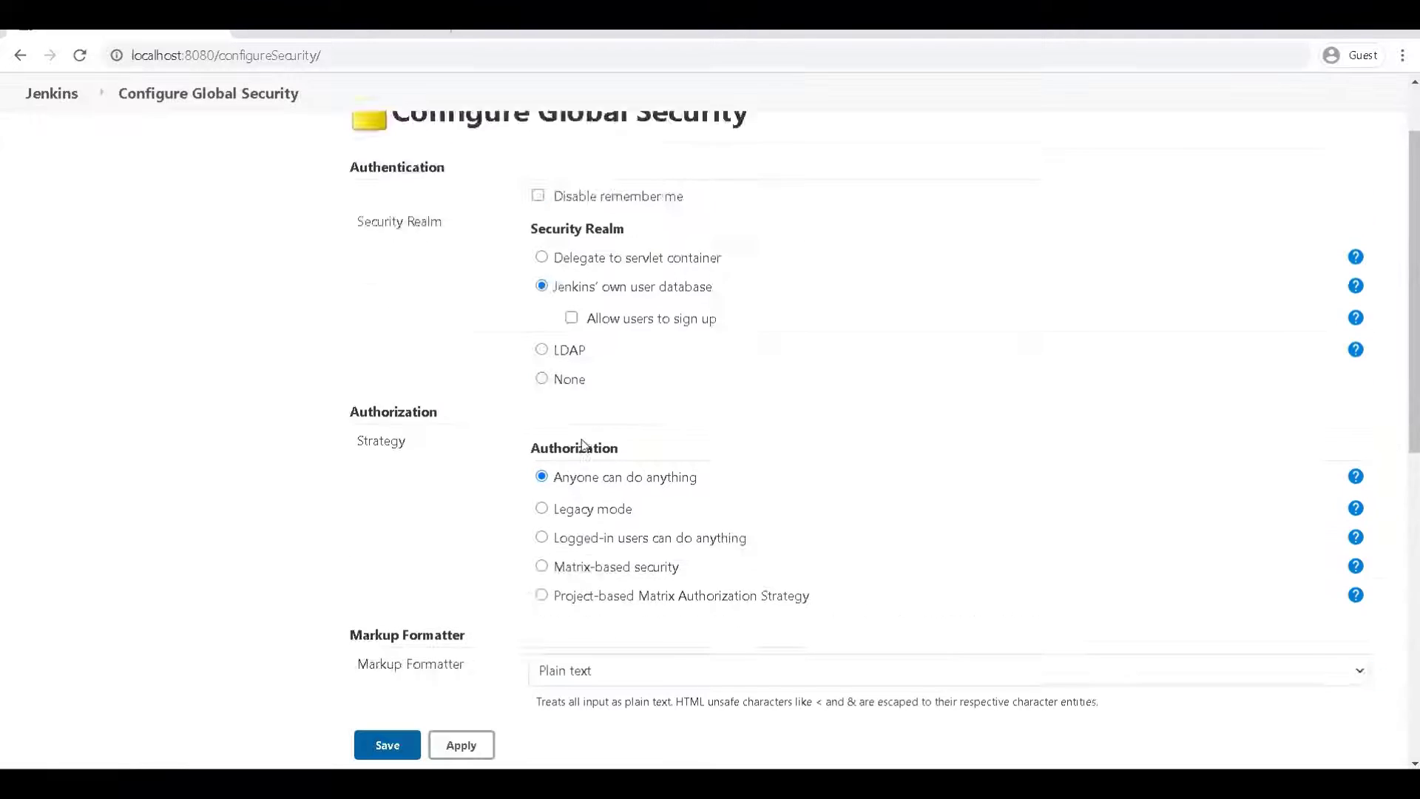
scroll(584, 446, down, 1)
scroll(601, 436, up, 1)
scroll(975, 345, up, 1)
click(1357, 113)
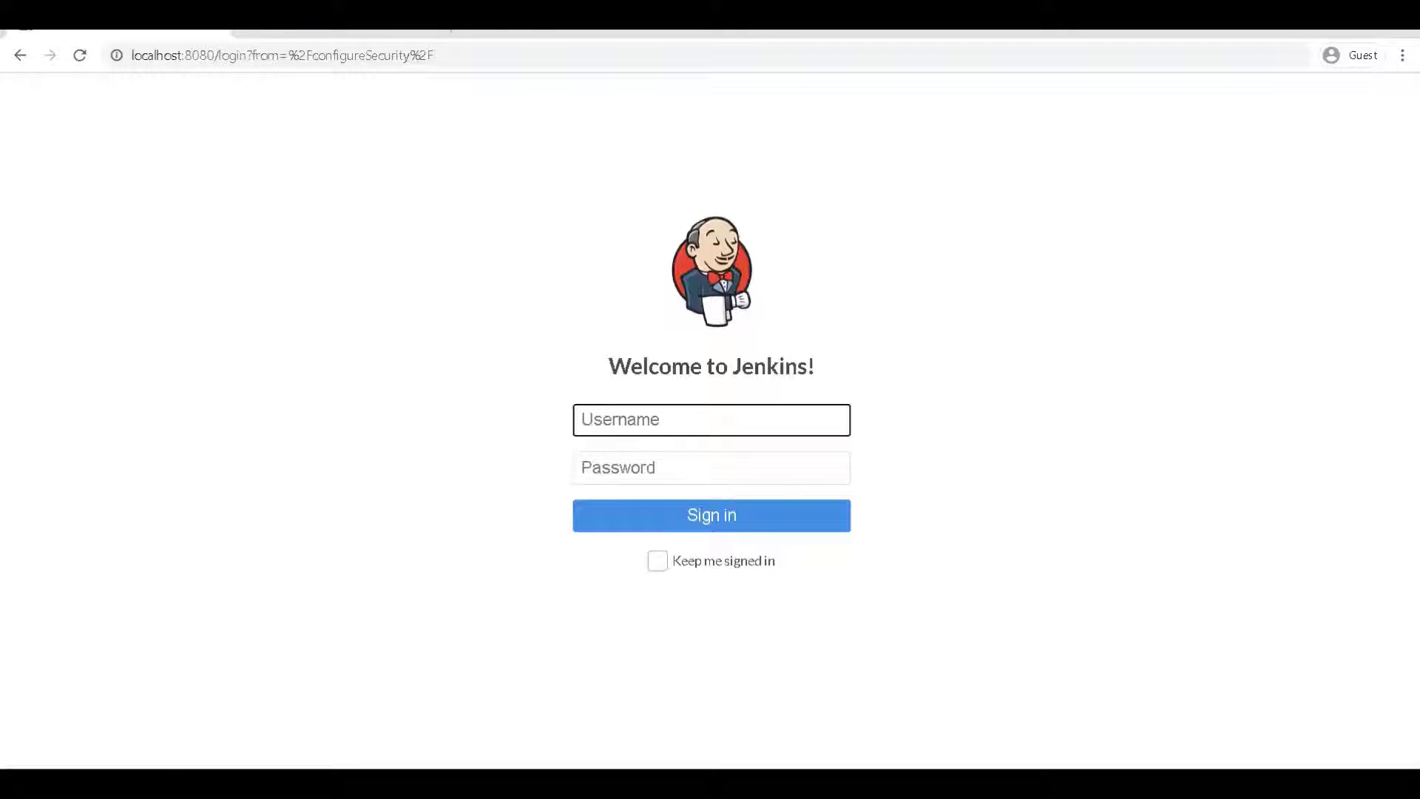
Sign in as administrator by pasting the admin username and password from the notes
click(891, 745)
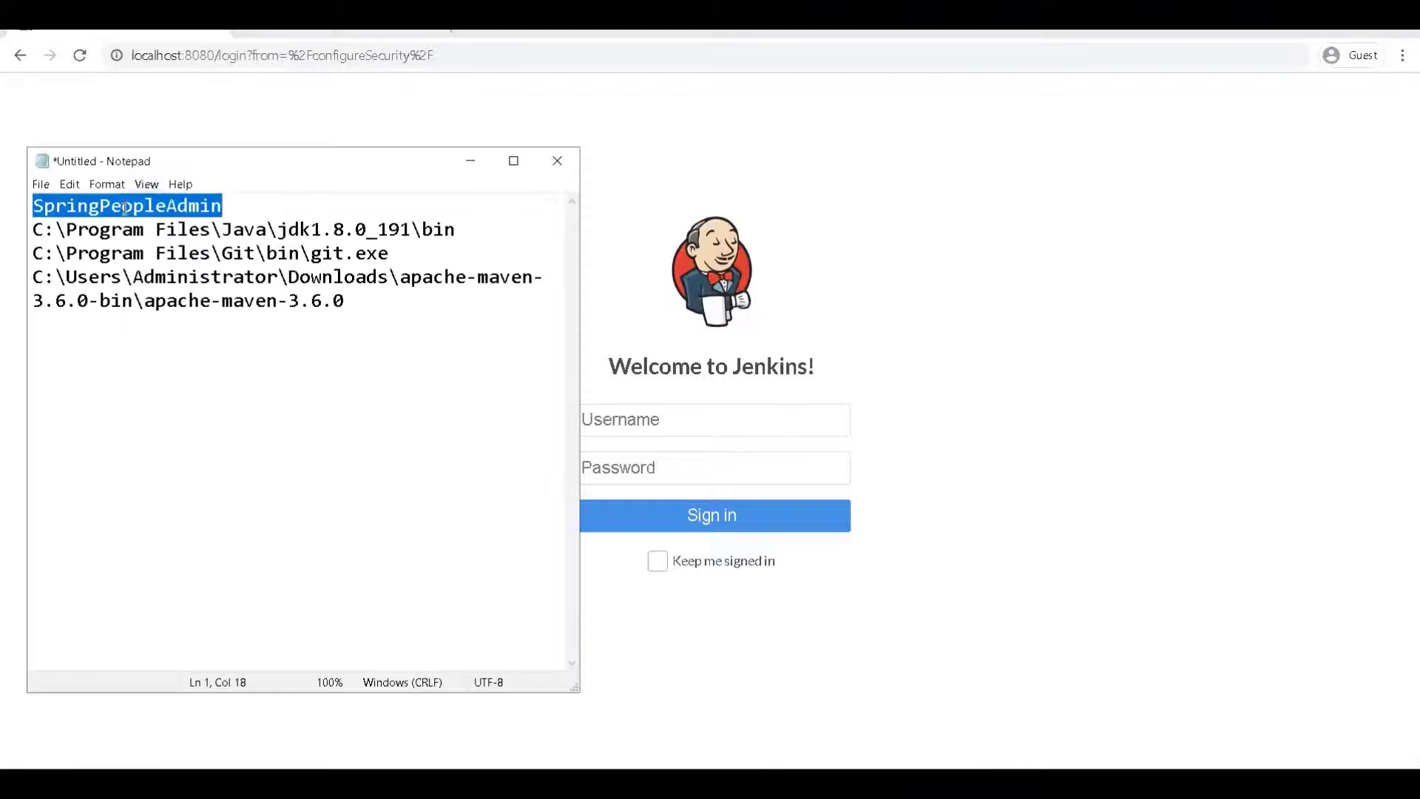
click(681, 419)
key(ctrl+v)
click(672, 460)
key(ctrl+v)
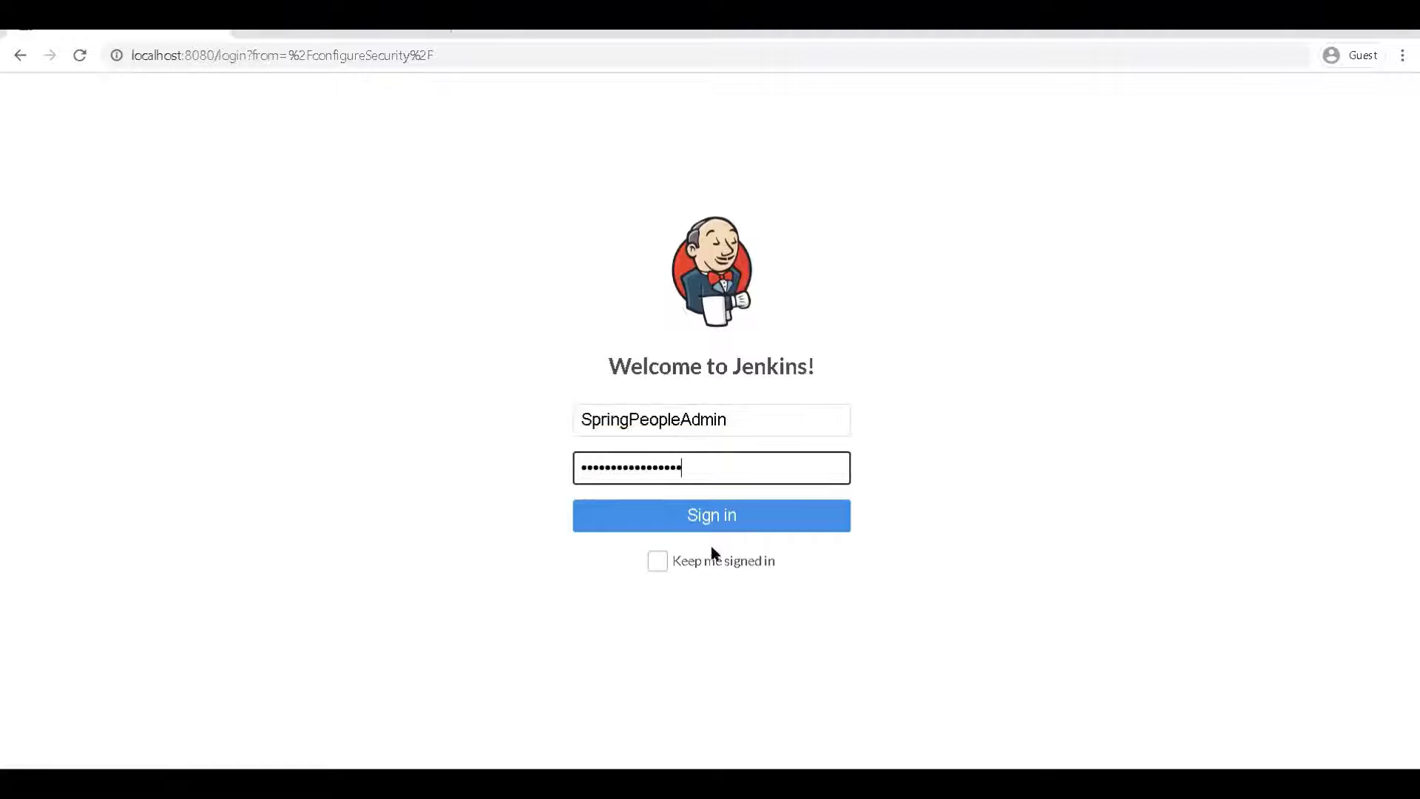
click(704, 521)
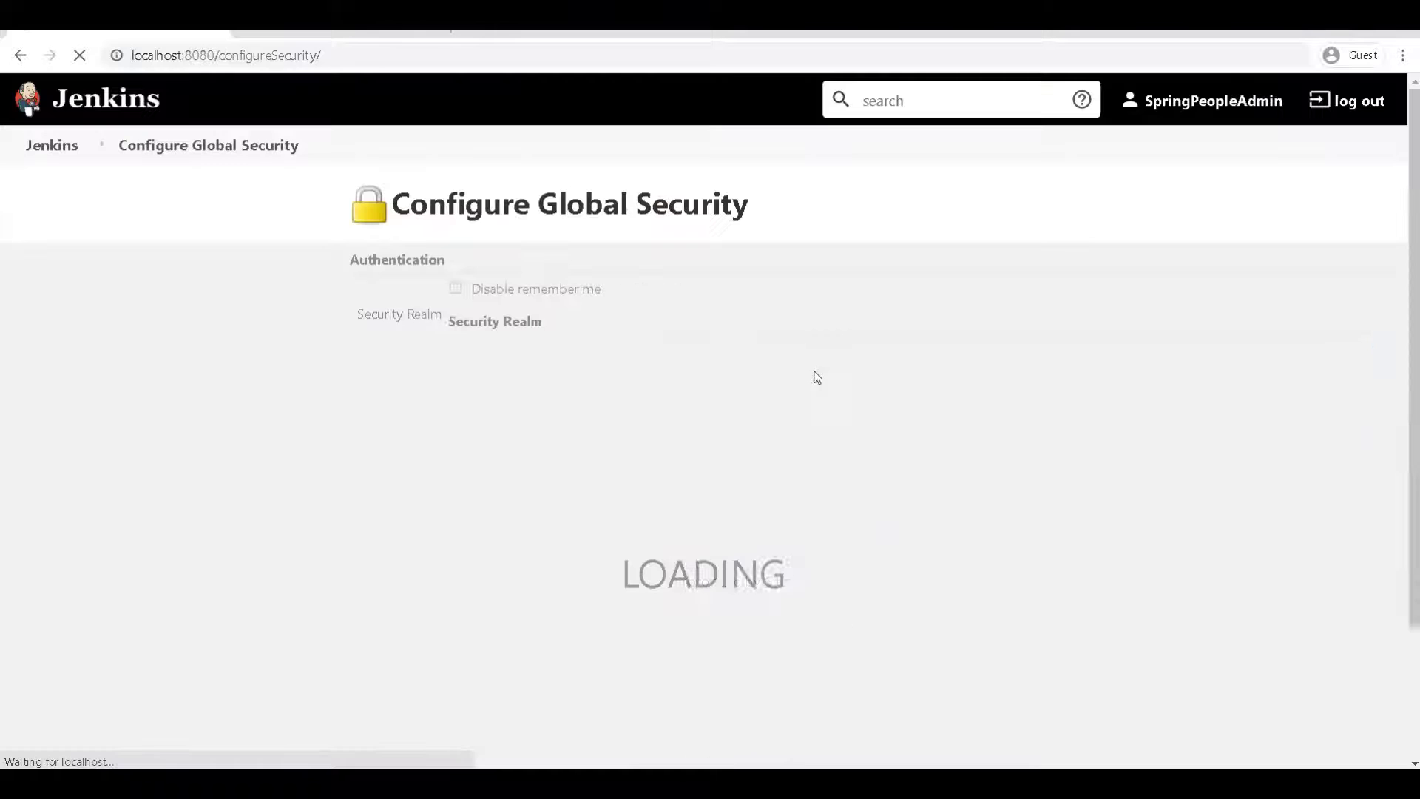
scroll(601, 470, down, 1)
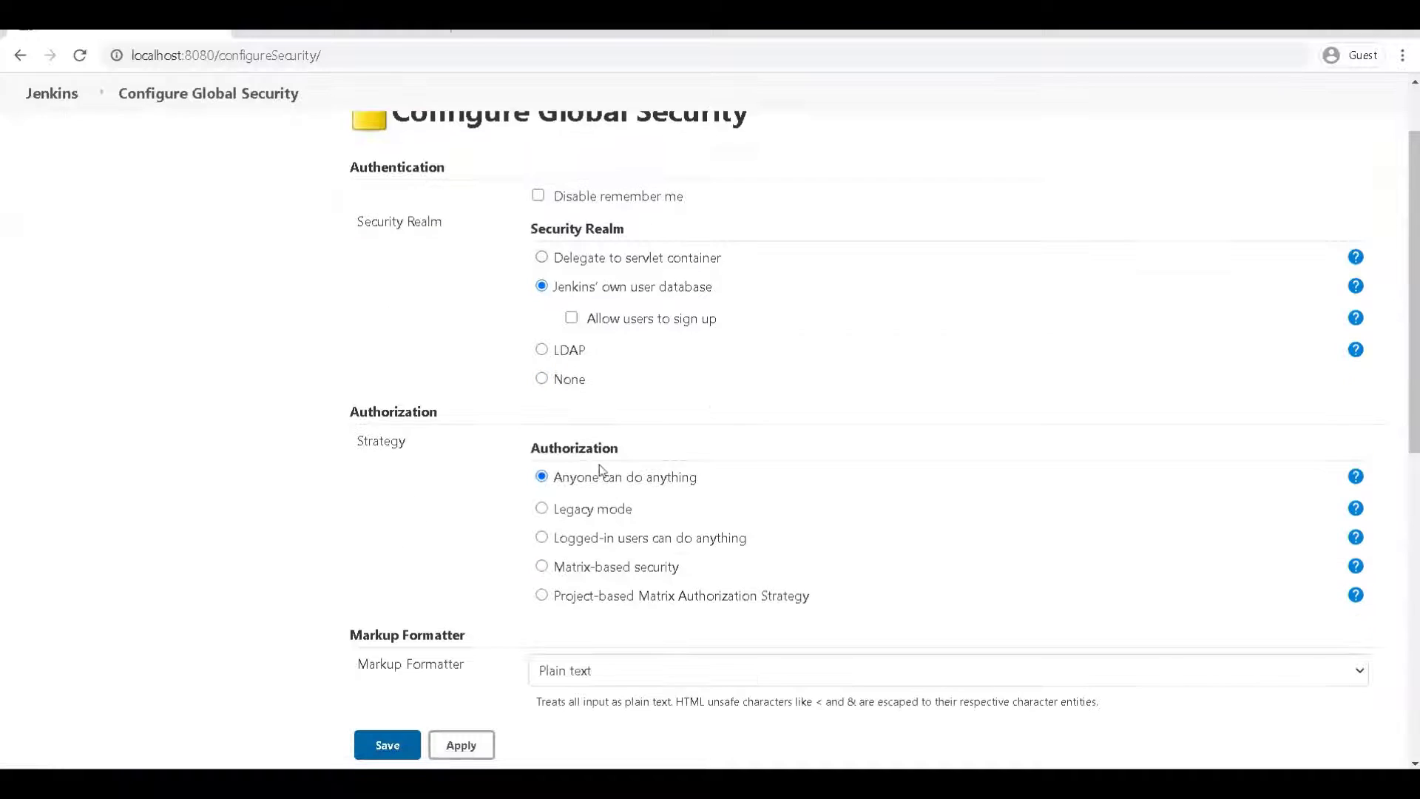
Switch authorization to 'Logged-in users can do anything' with anonymous read access, and save
click(582, 513)
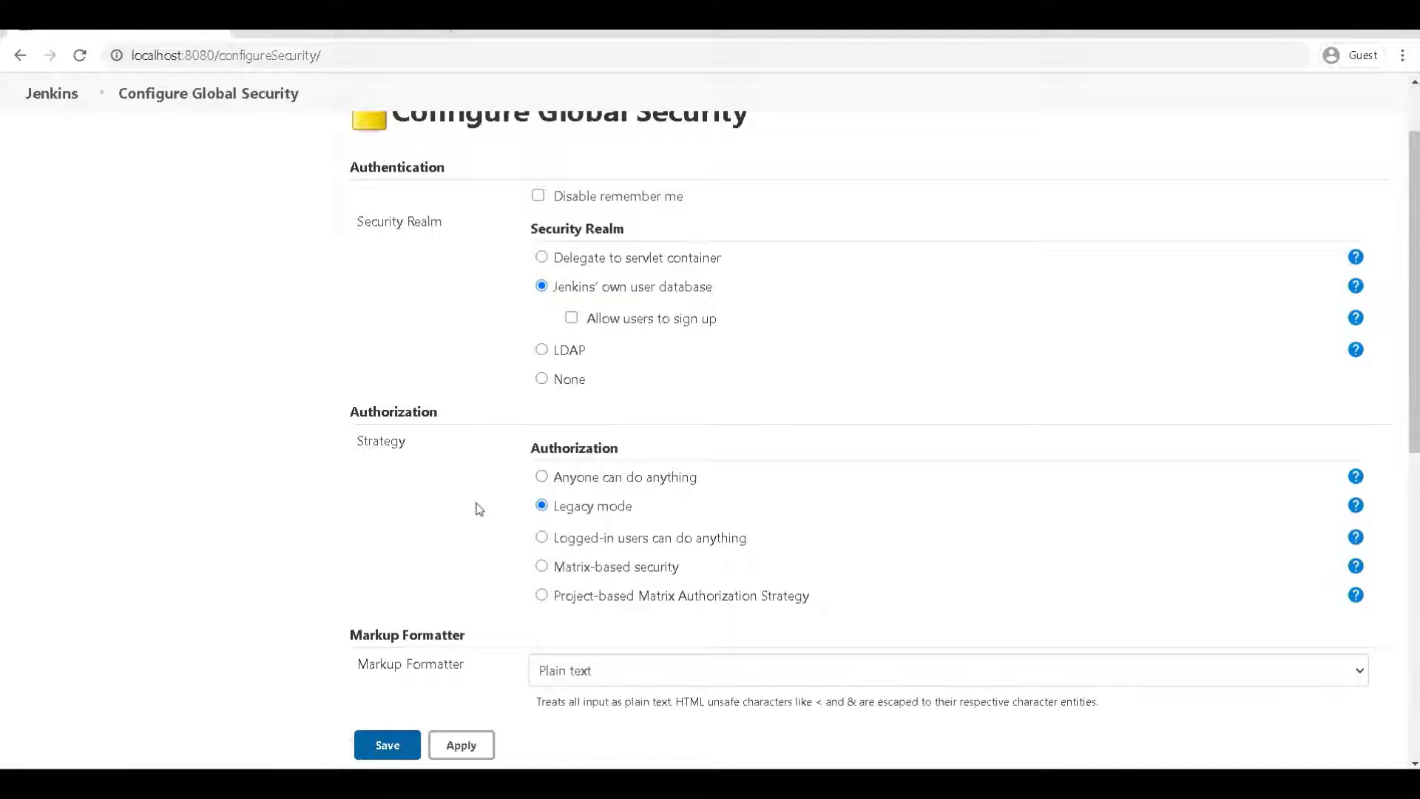
click(542, 537)
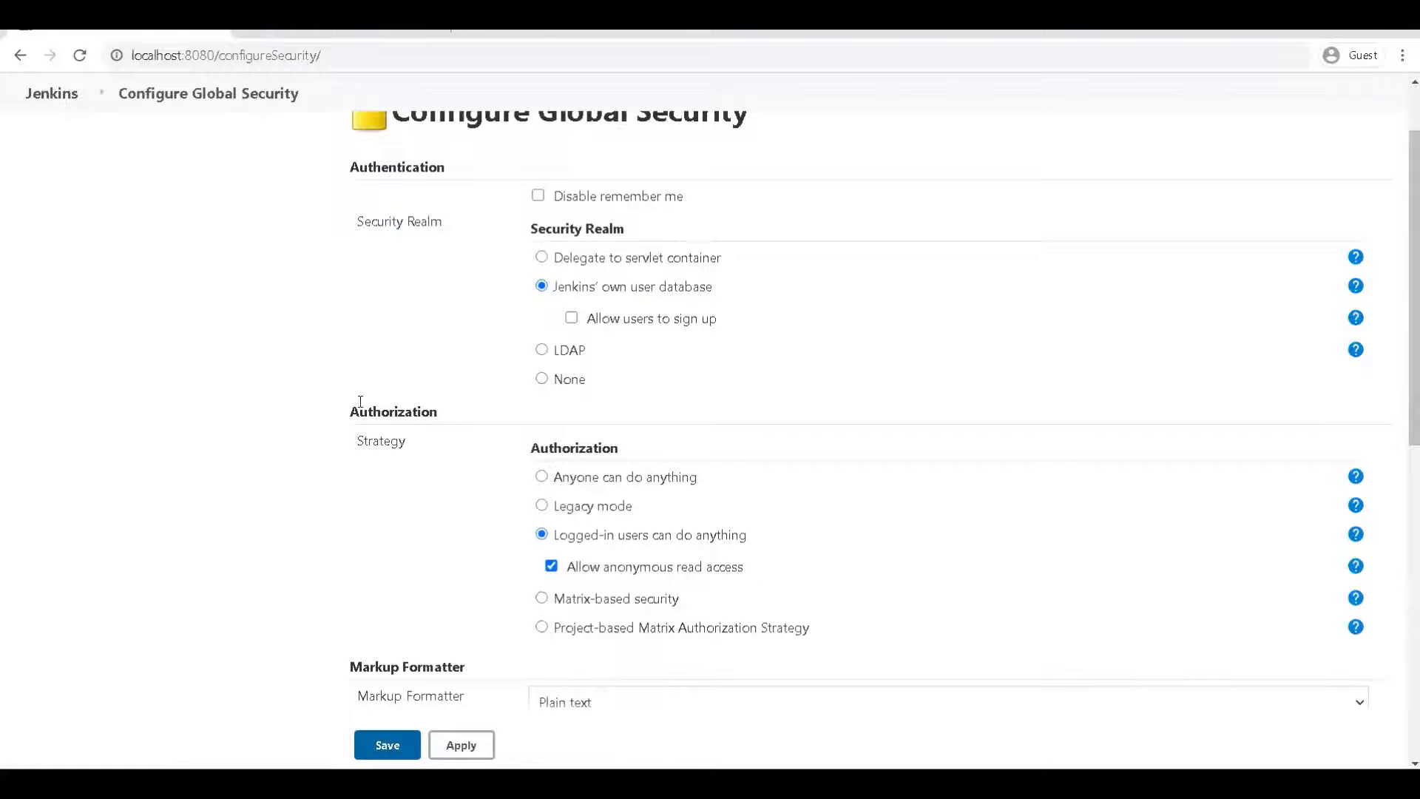
scroll(318, 404, up, 2)
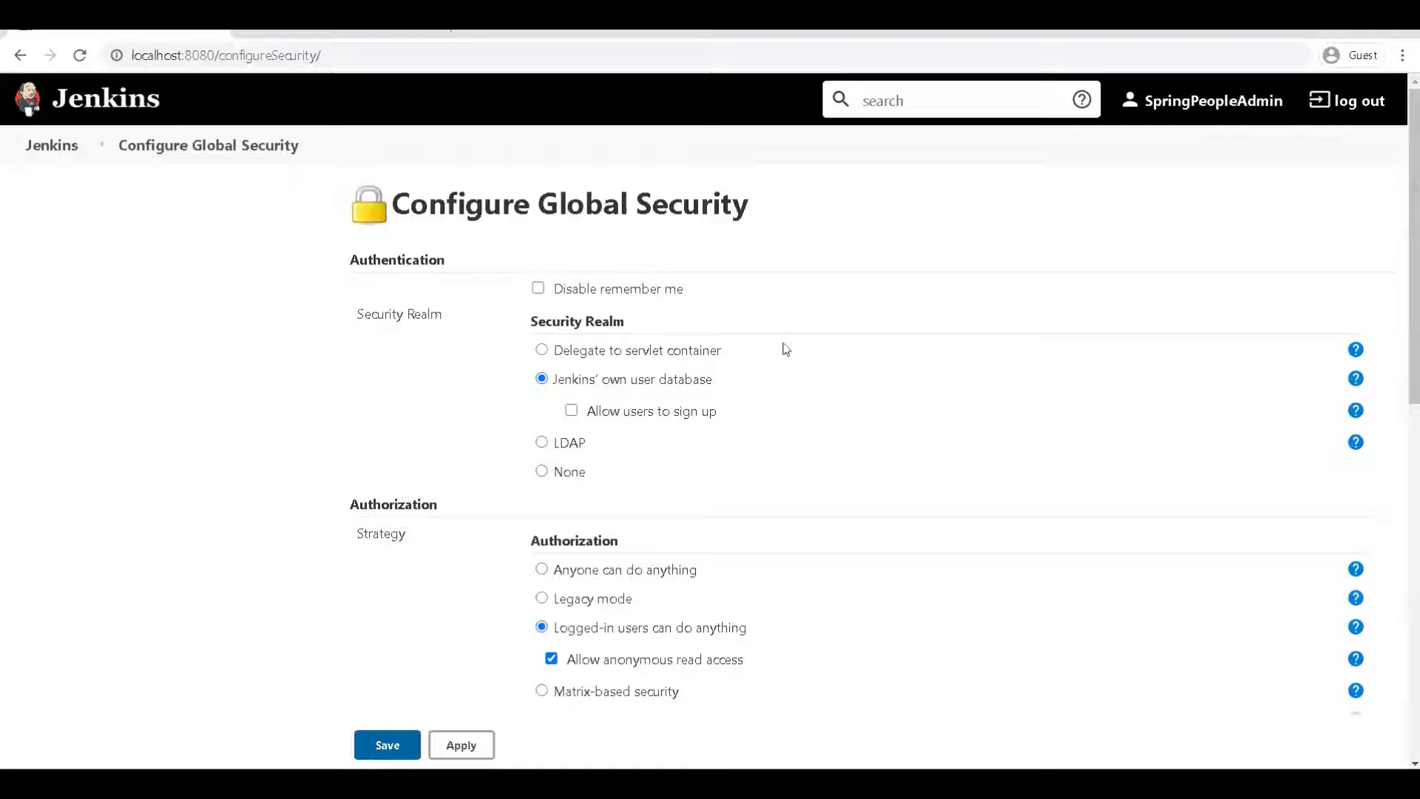
scroll(675, 475, down, 2)
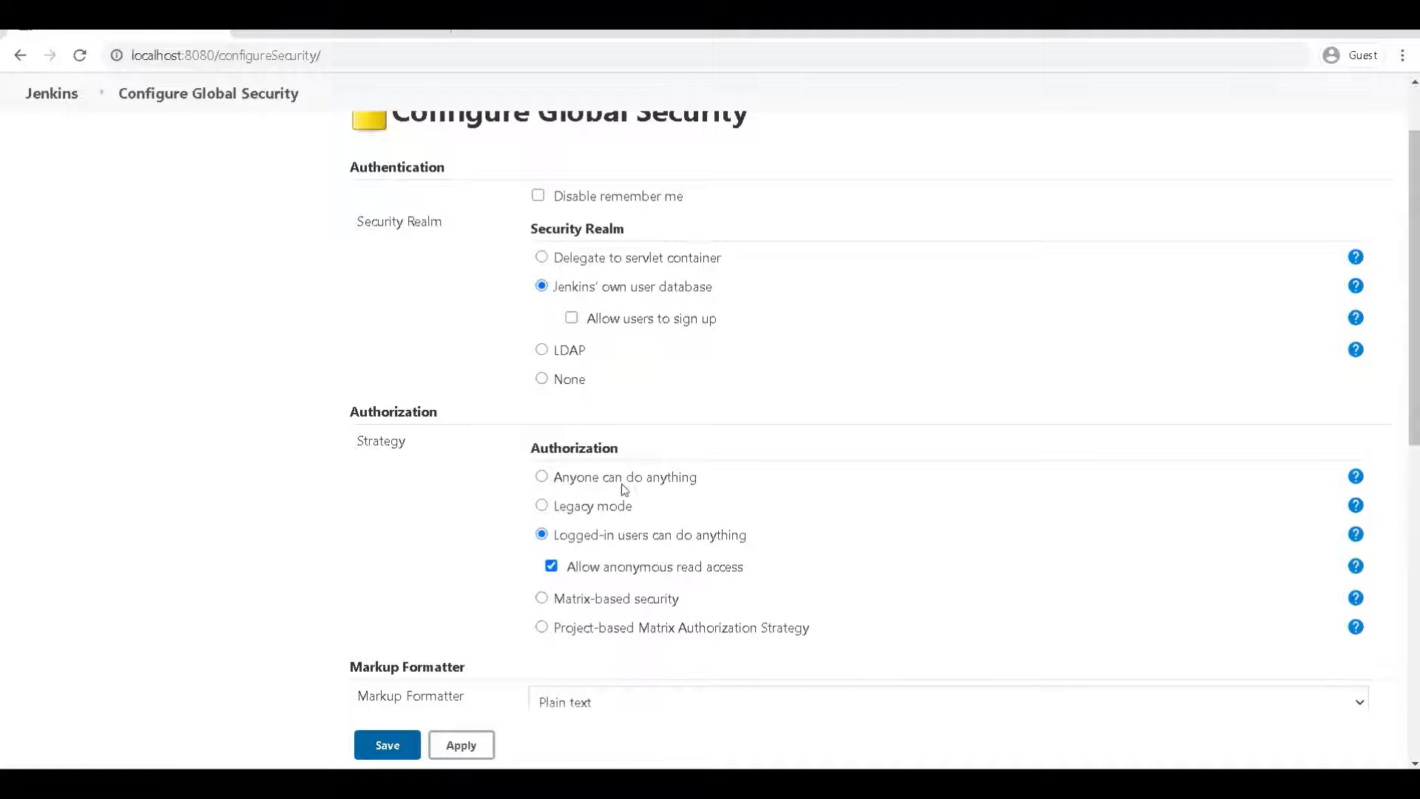
scroll(591, 444, up, 2)
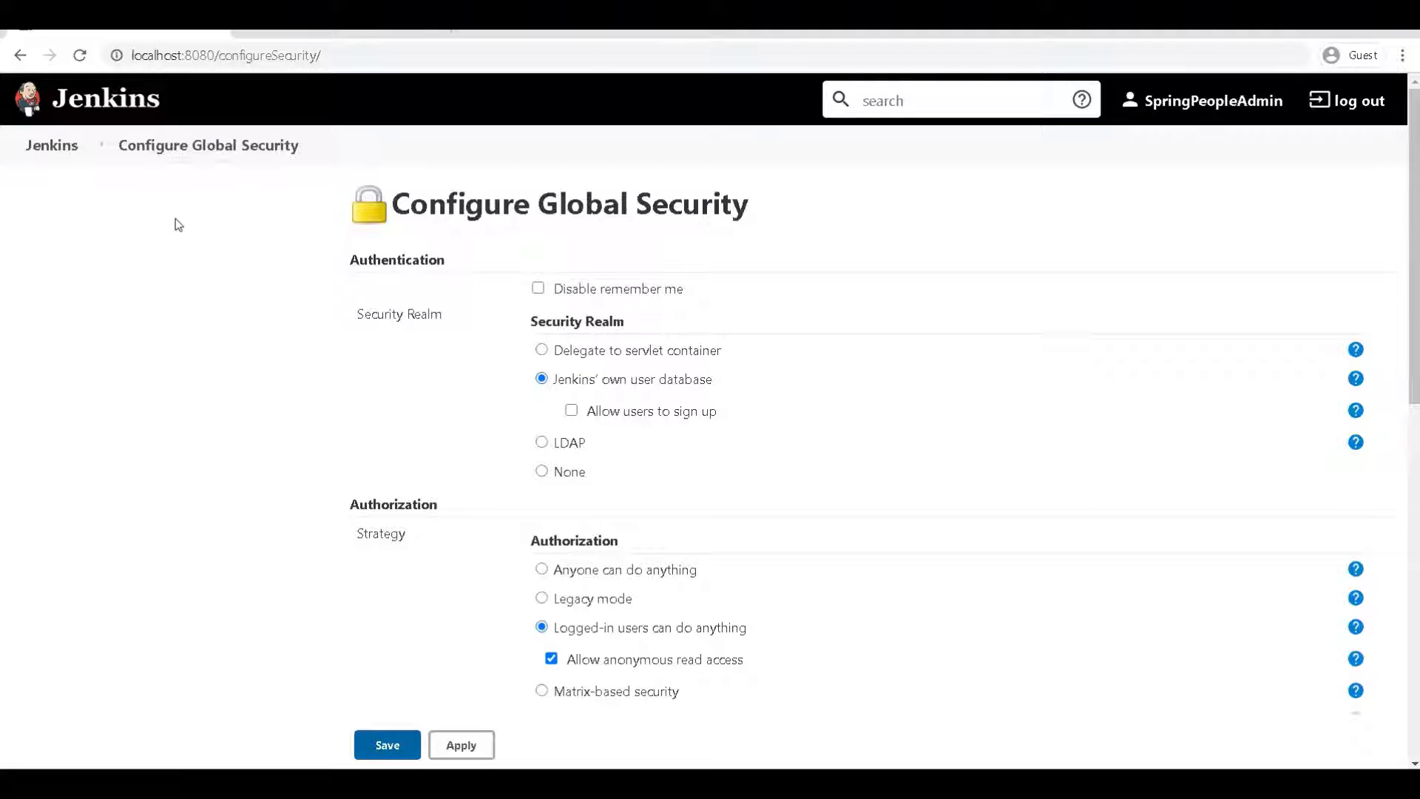
scroll(227, 318, down, 2)
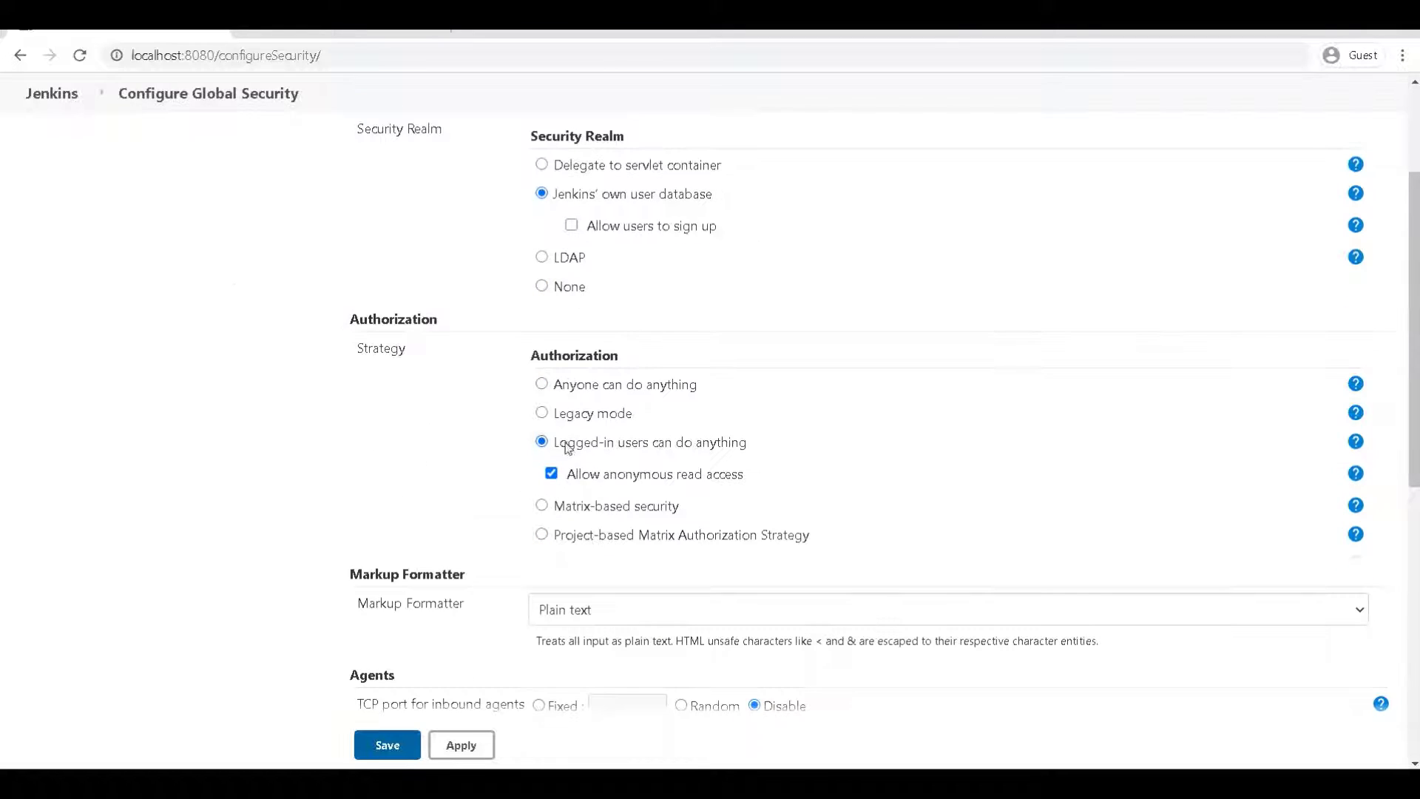
click(410, 744)
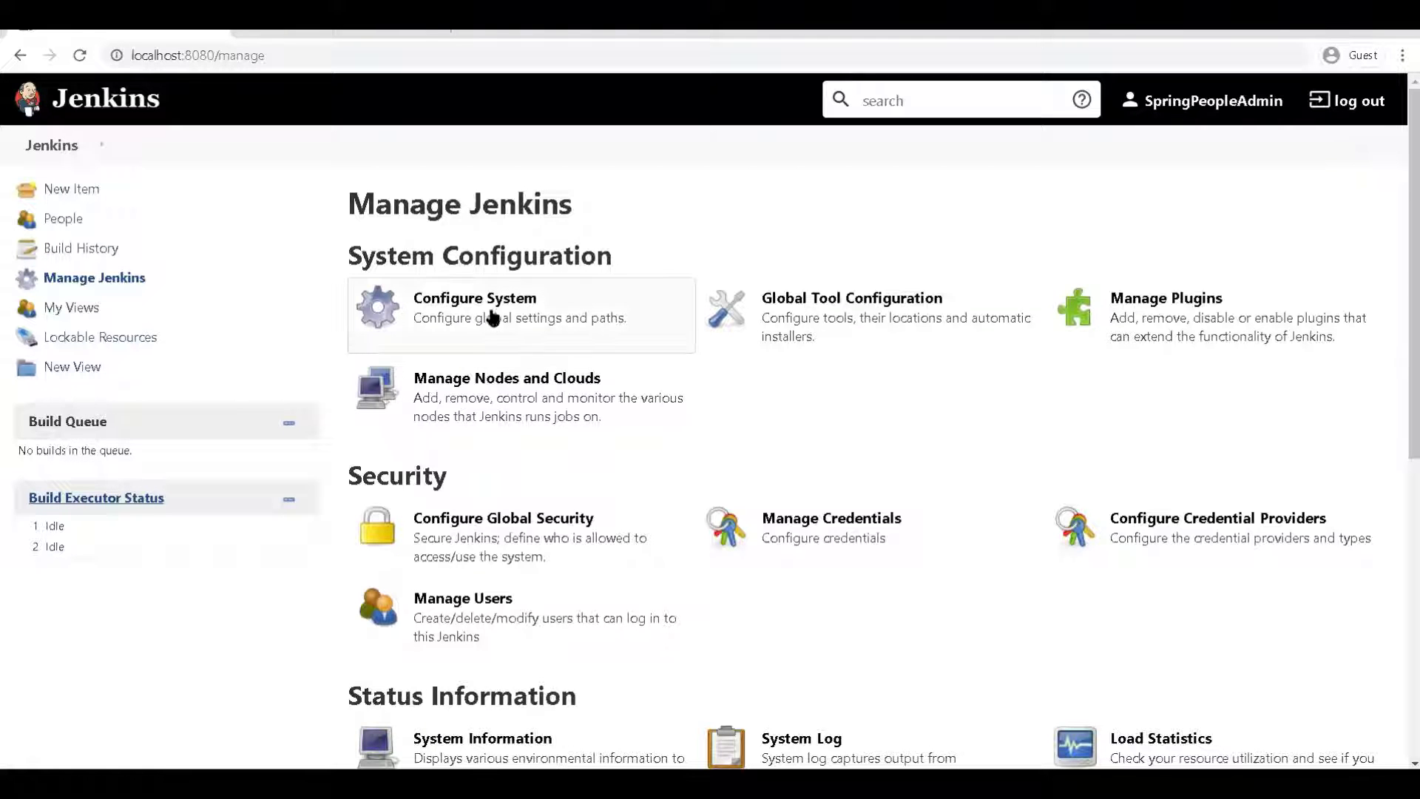
View the Manage Users list and Create User form, then log out to the Welcome page
click(118, 279)
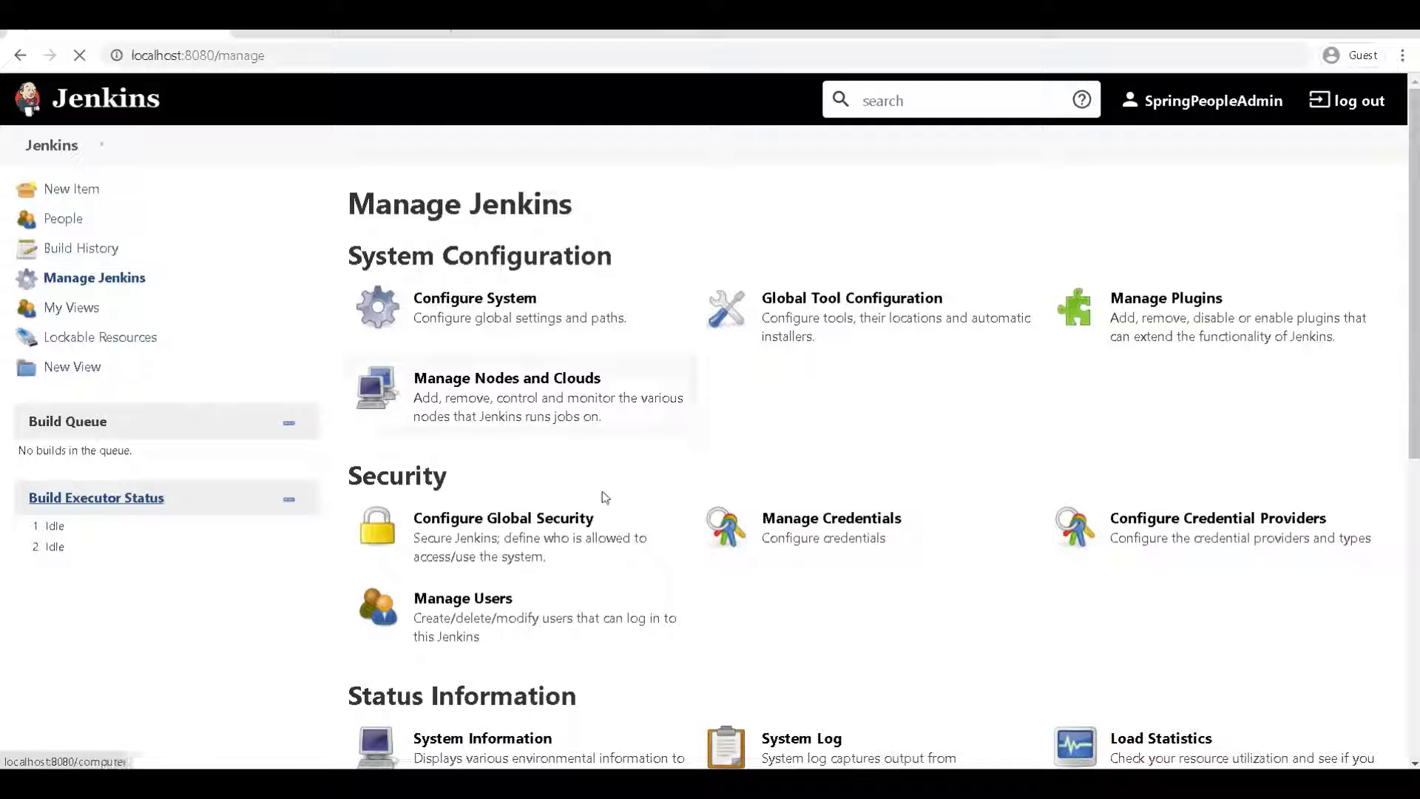
click(527, 625)
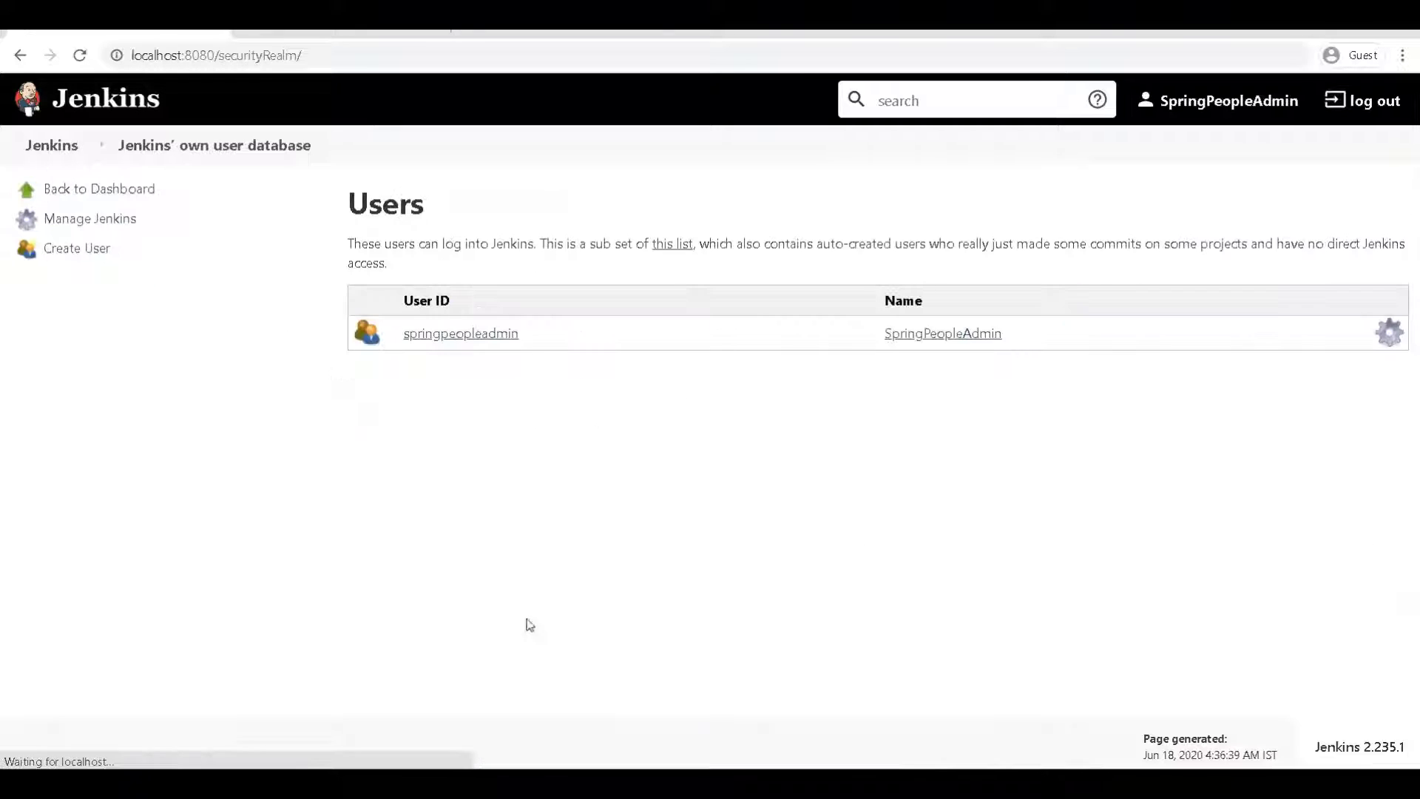
click(94, 248)
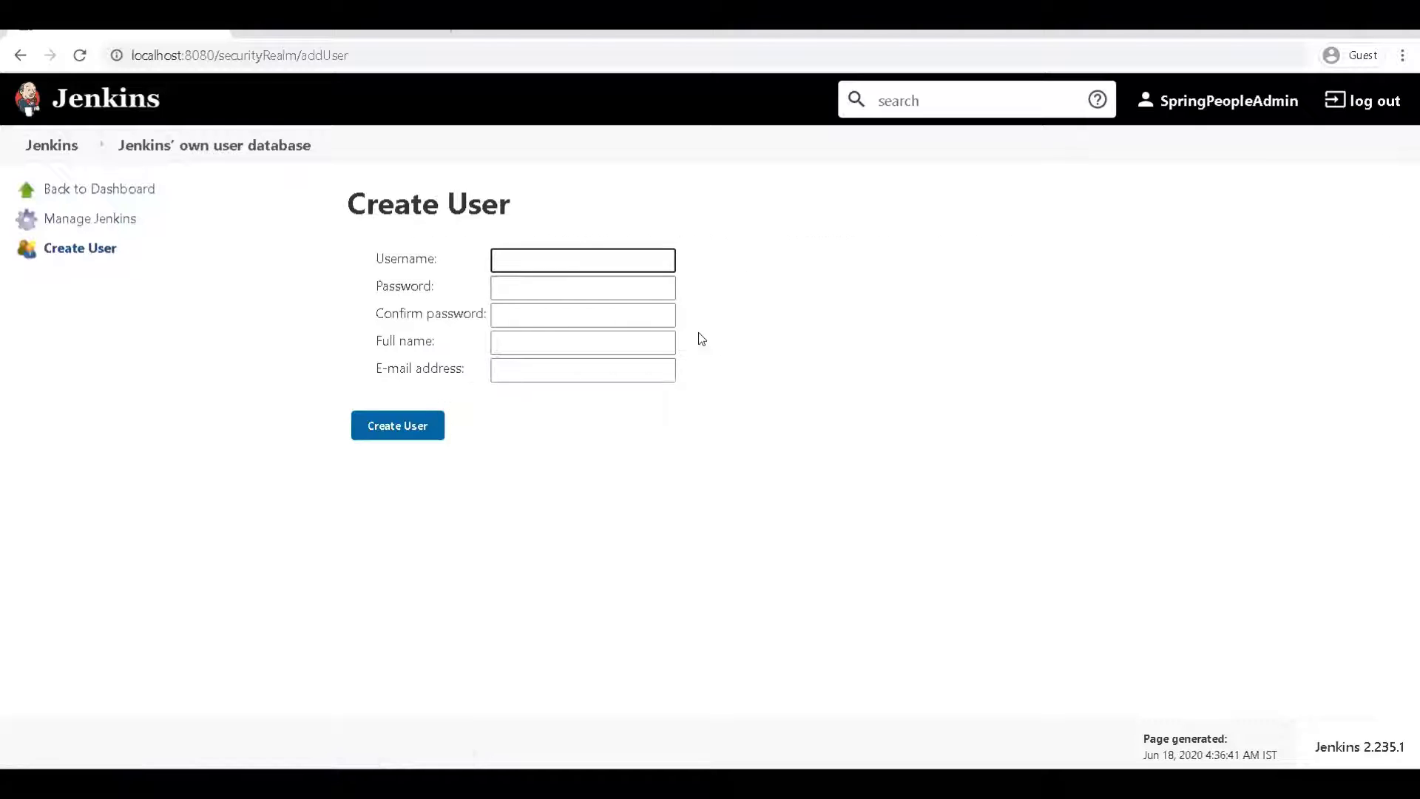
click(1372, 102)
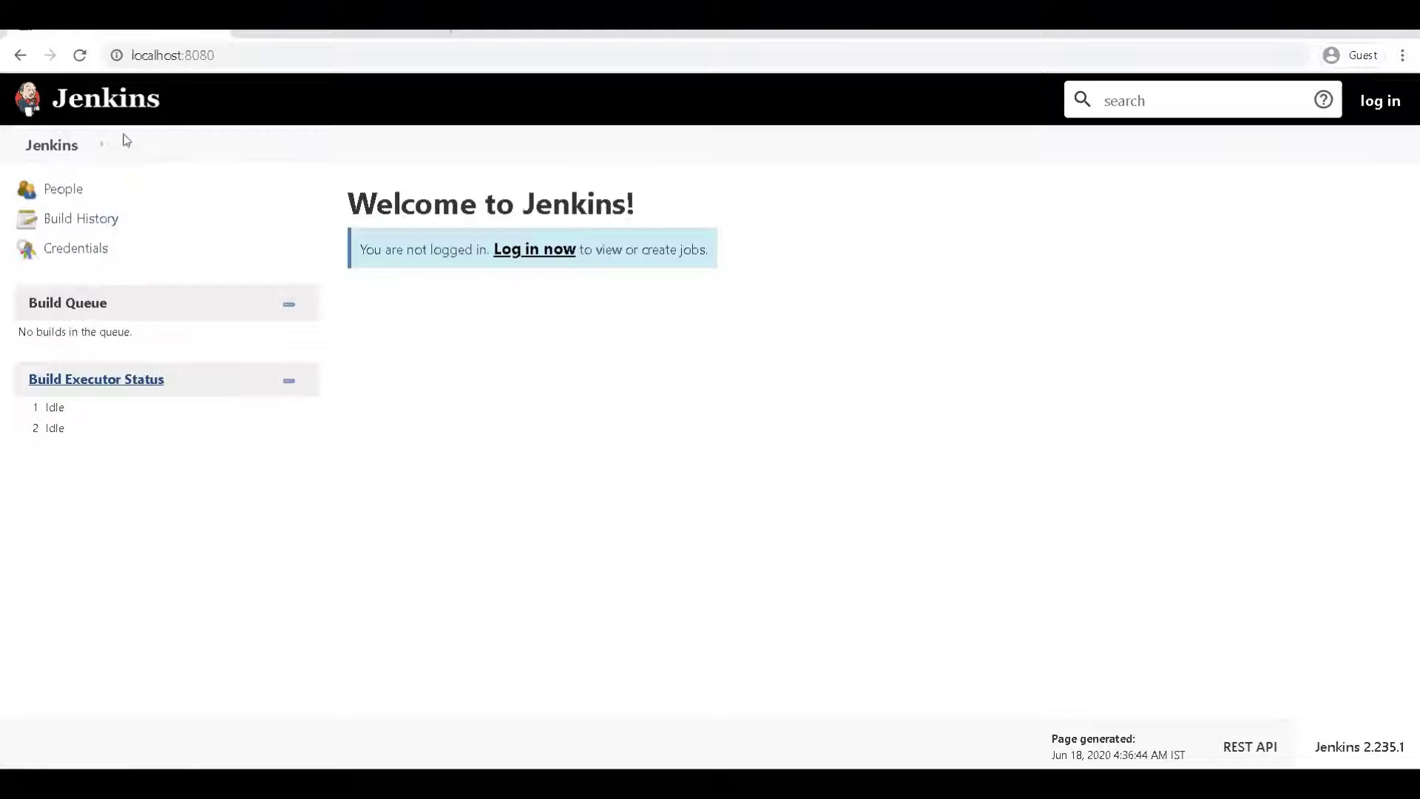
Sign in with the admin username and password, then open Manage Jenkins and Configure Global Security
click(133, 108)
click(1377, 101)
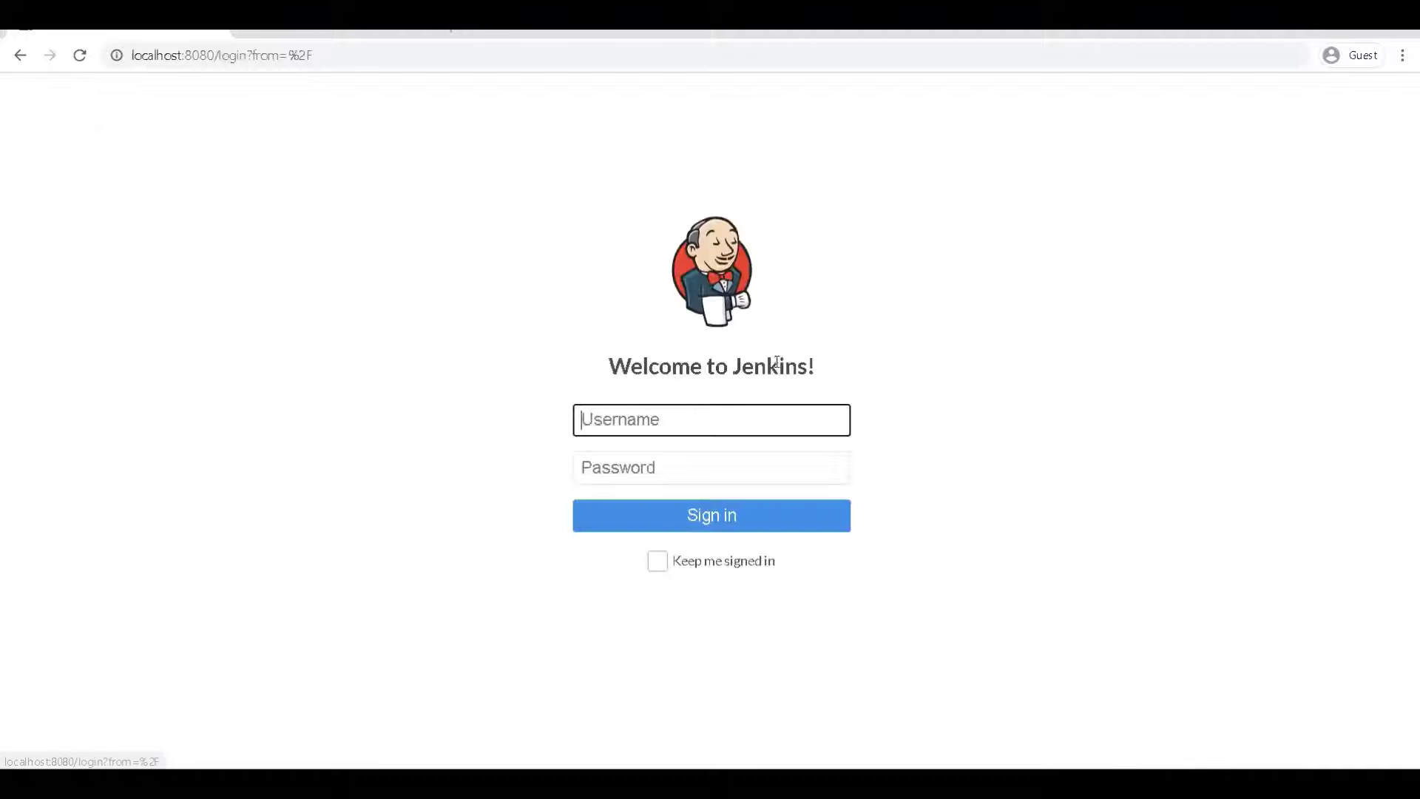
text(SpringPeopleAdmin)
click(698, 455)
text(*****************)
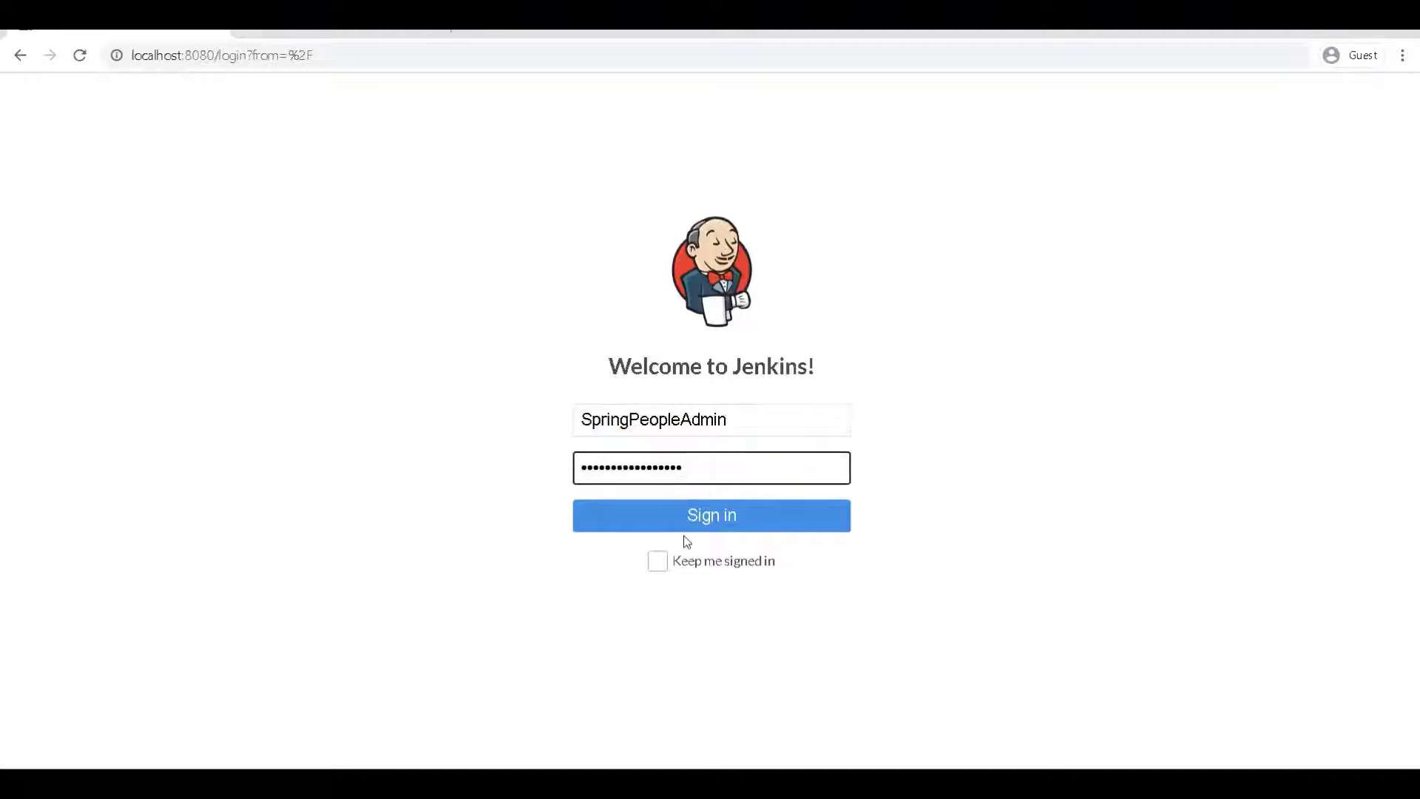
click(699, 522)
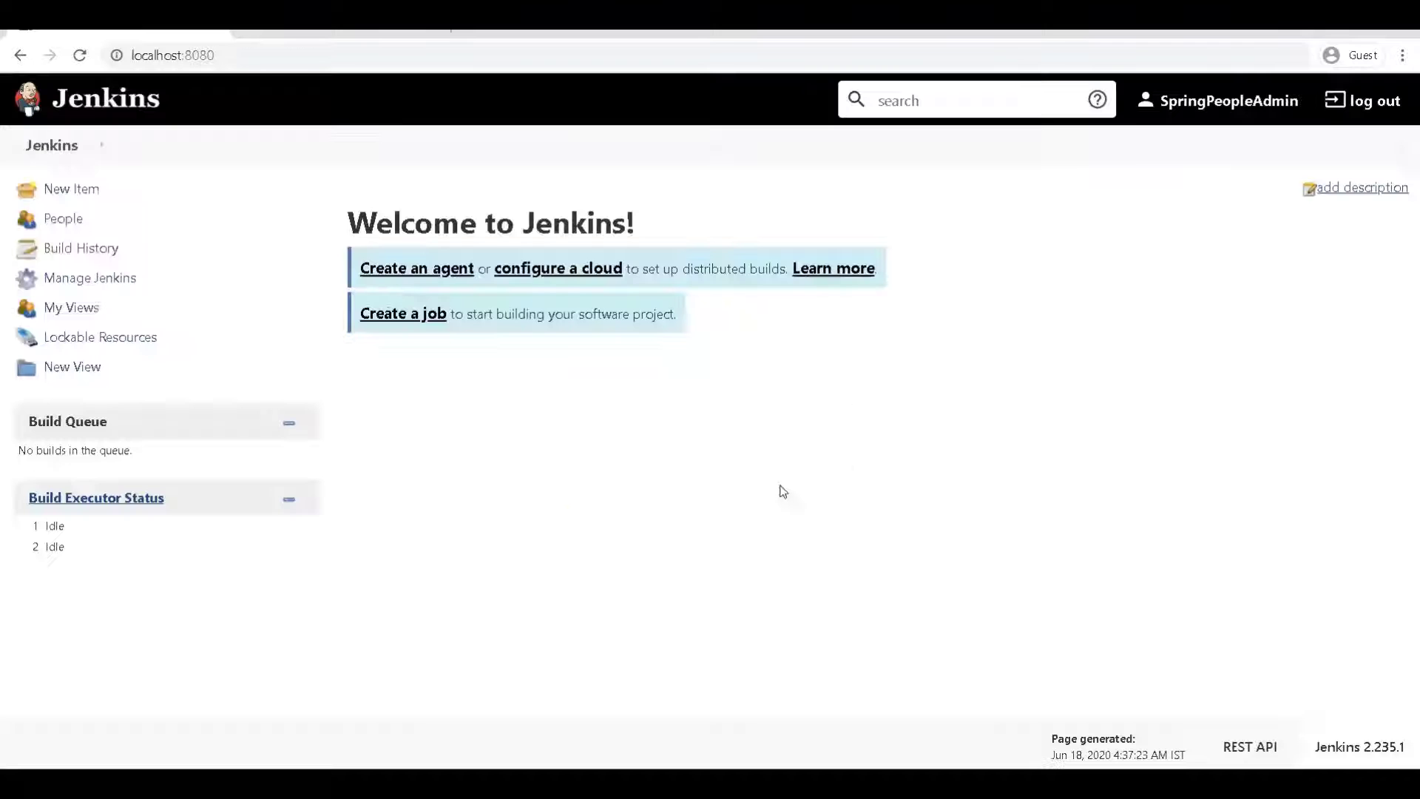
click(50, 278)
click(595, 522)
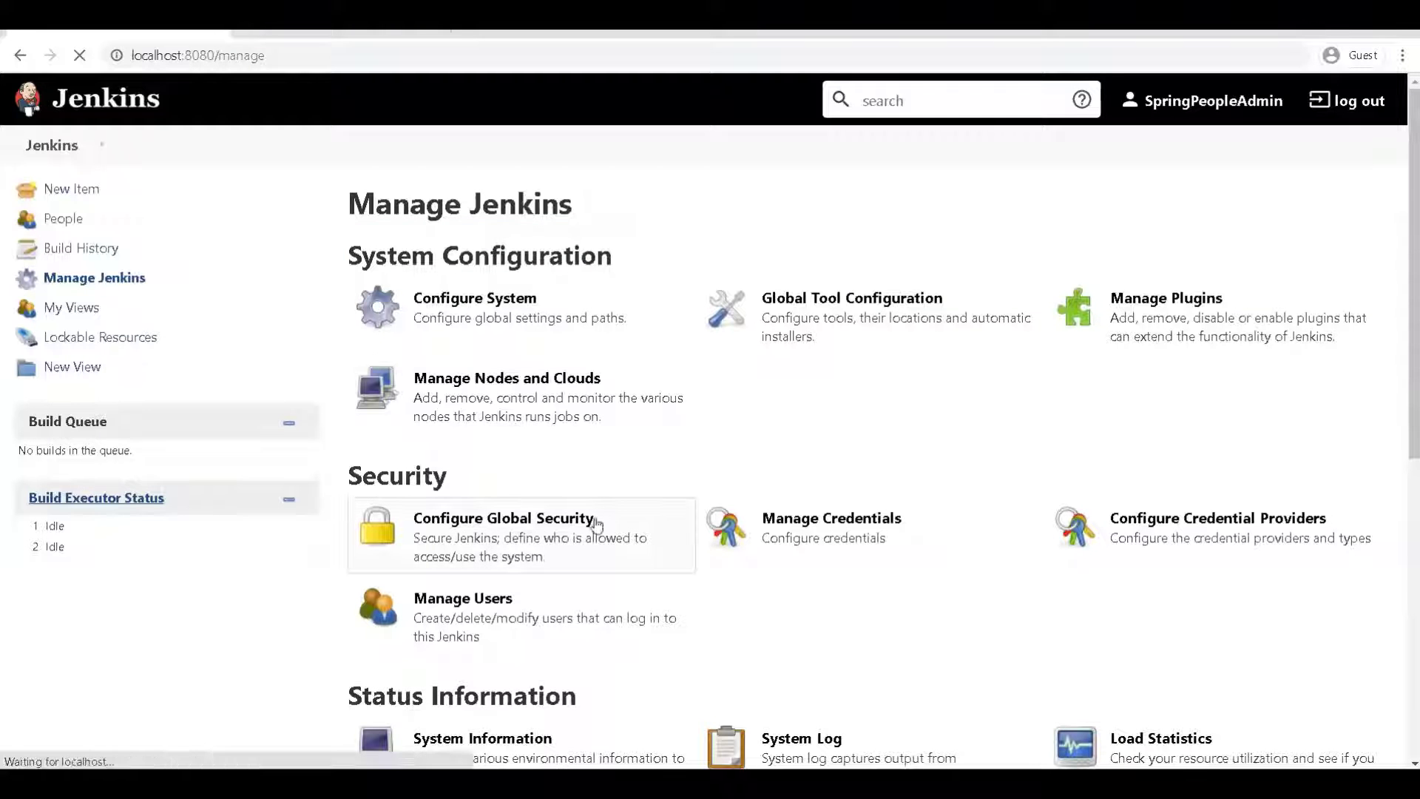
Choose Matrix-based security, delete the Anonymous Users row, and save the authorization settings
scroll(576, 405, down, 1)
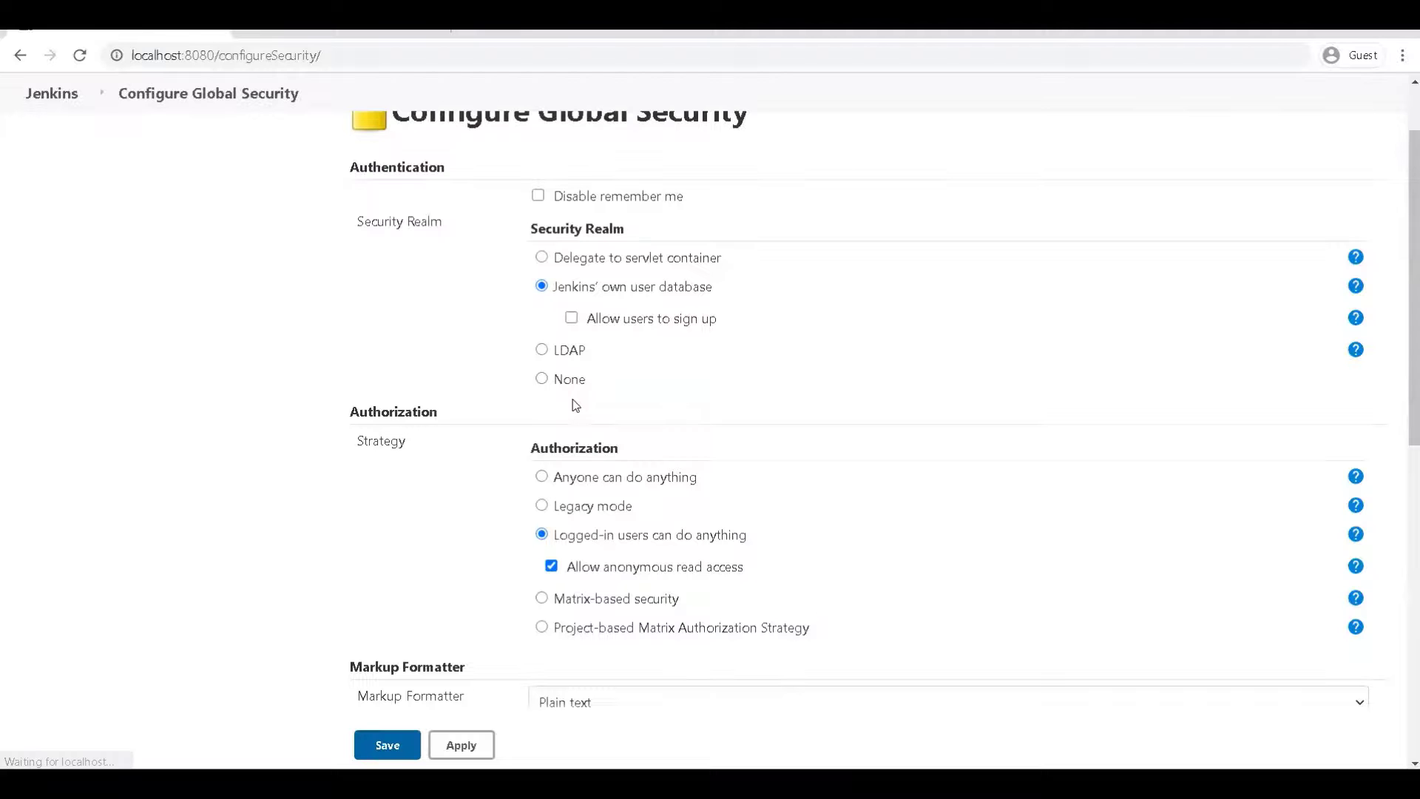
scroll(618, 546, down, 2)
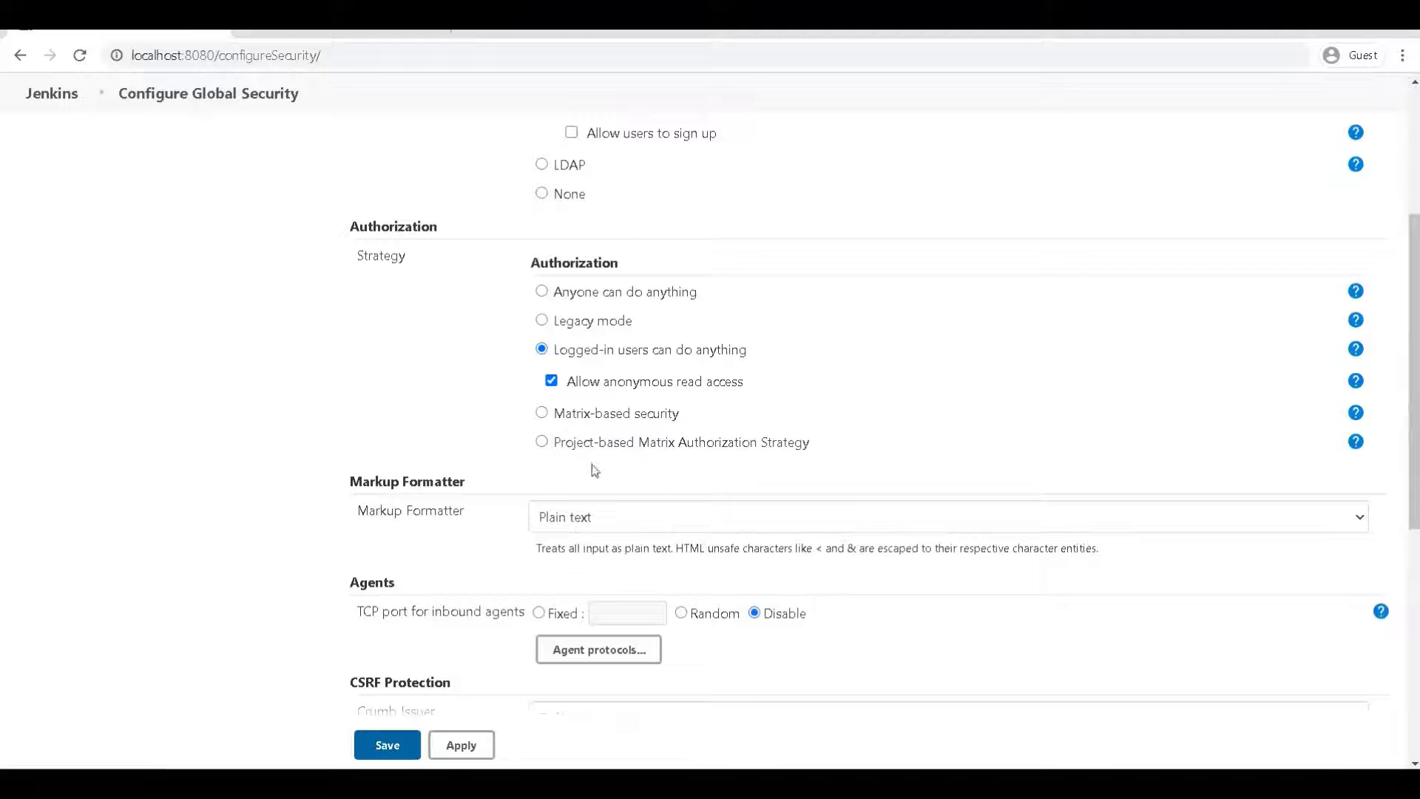
click(542, 415)
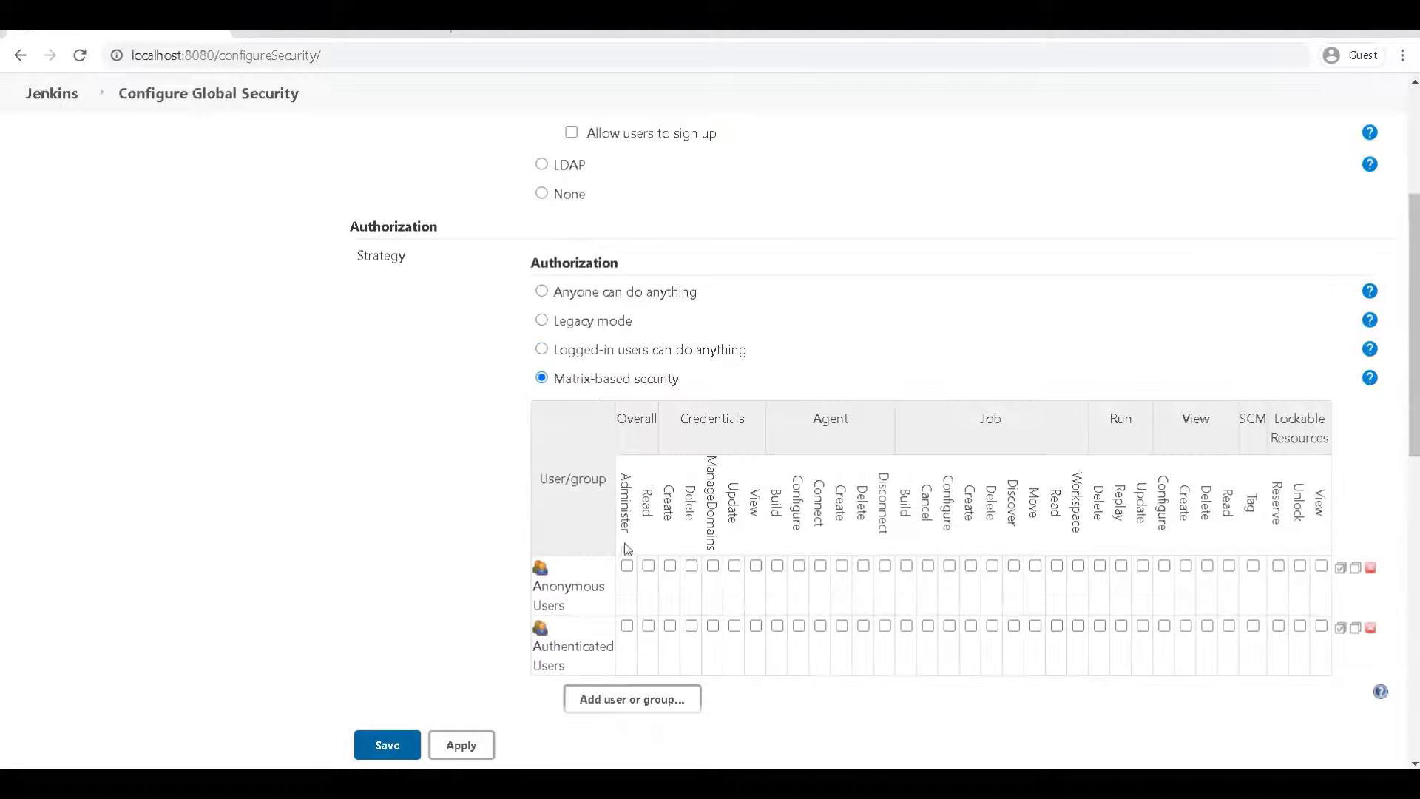
scroll(638, 562, down, 1)
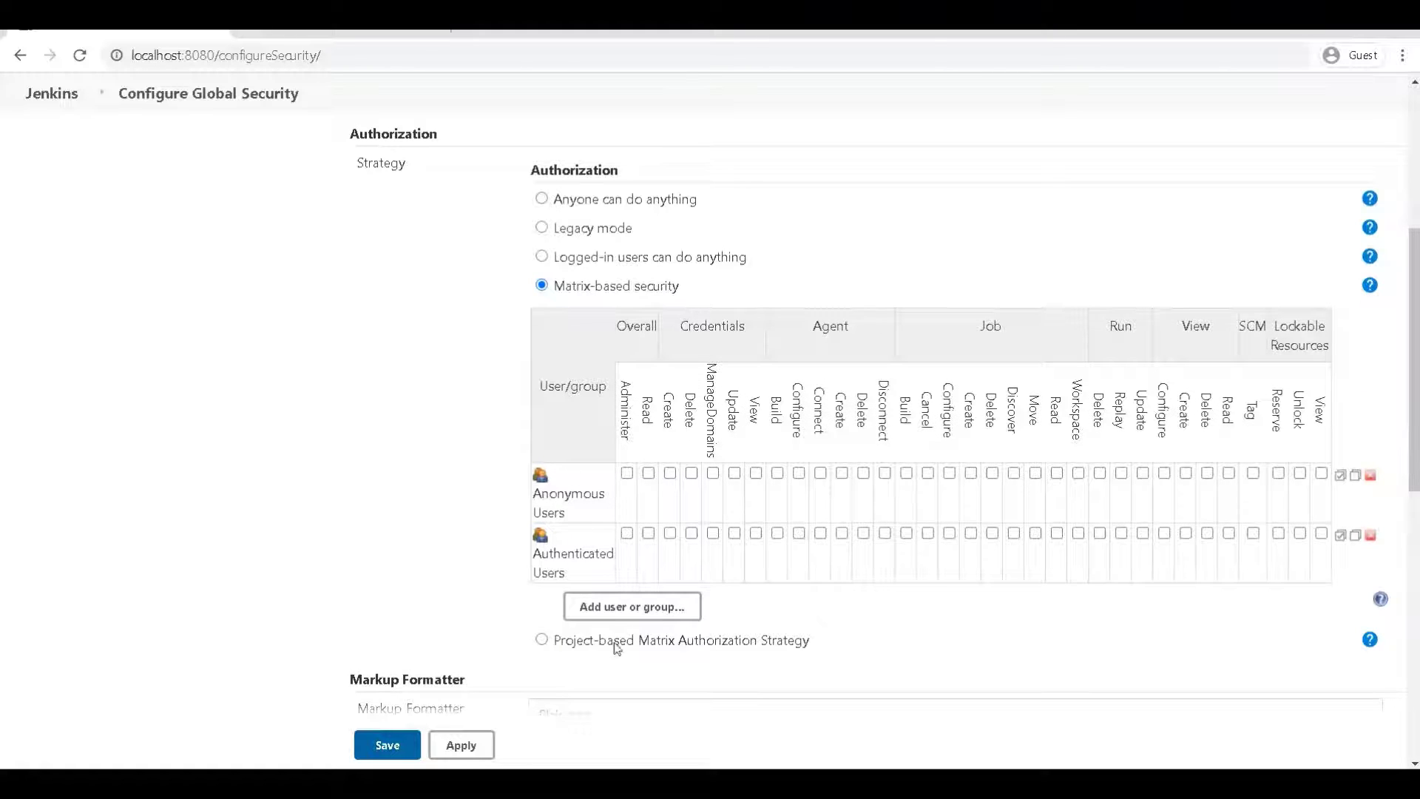
click(543, 640)
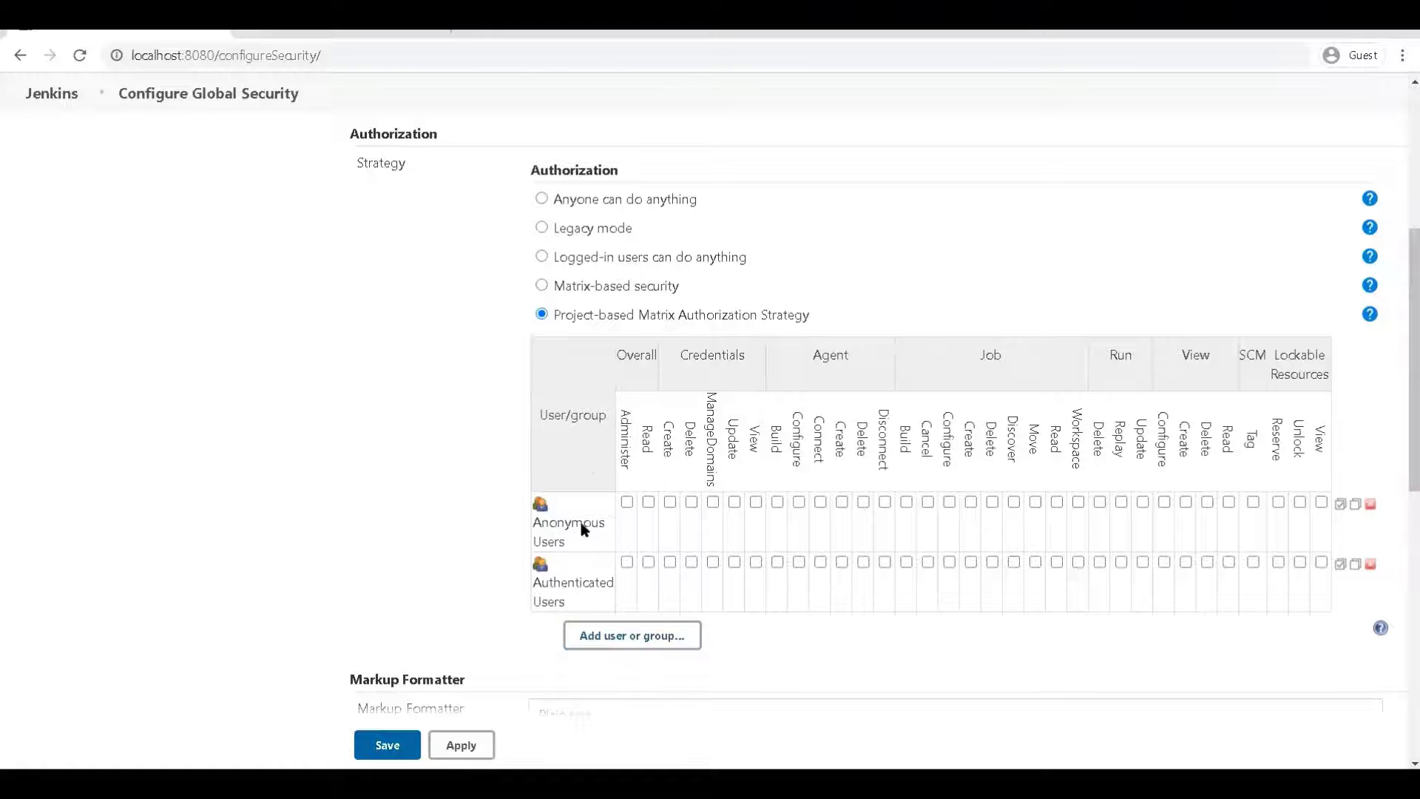
click(542, 286)
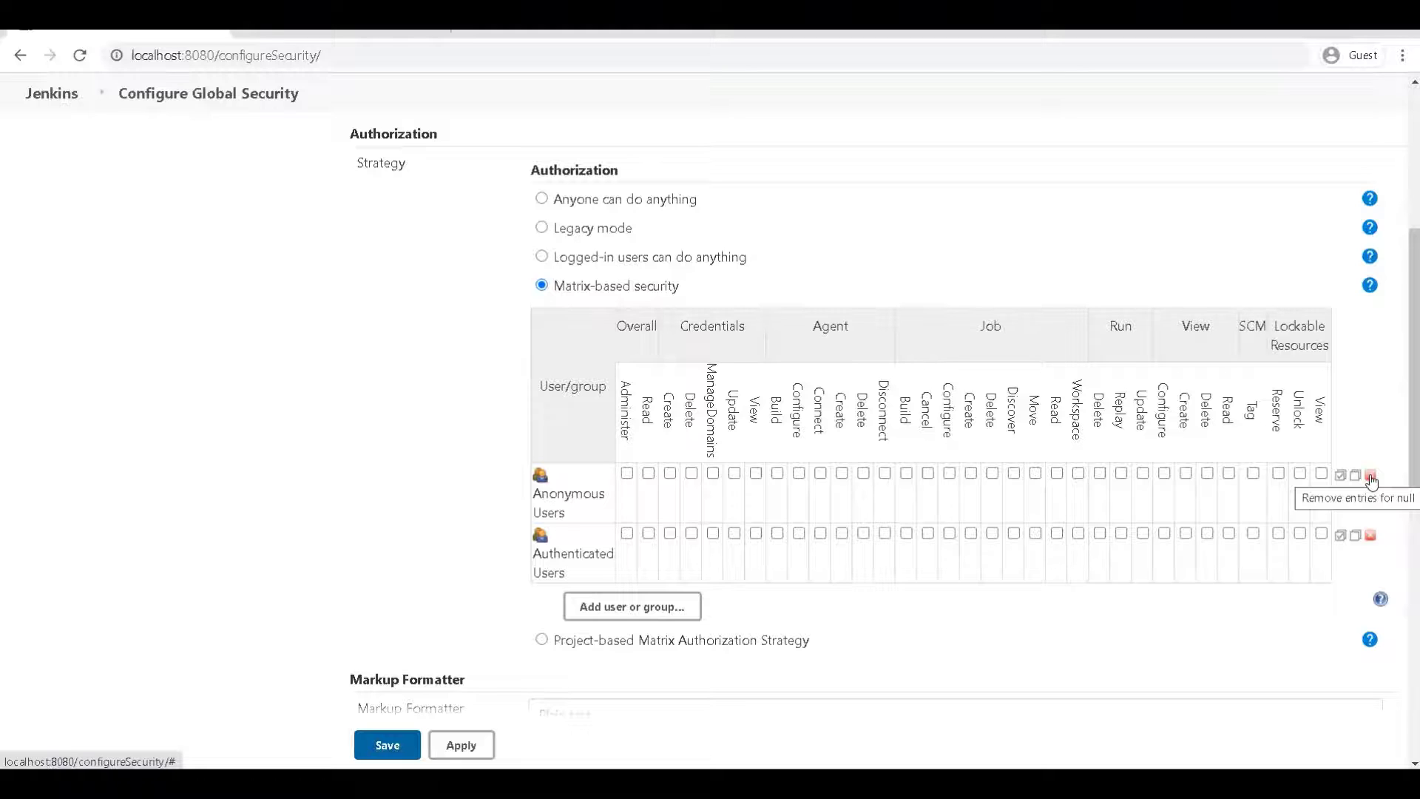
click(1370, 477)
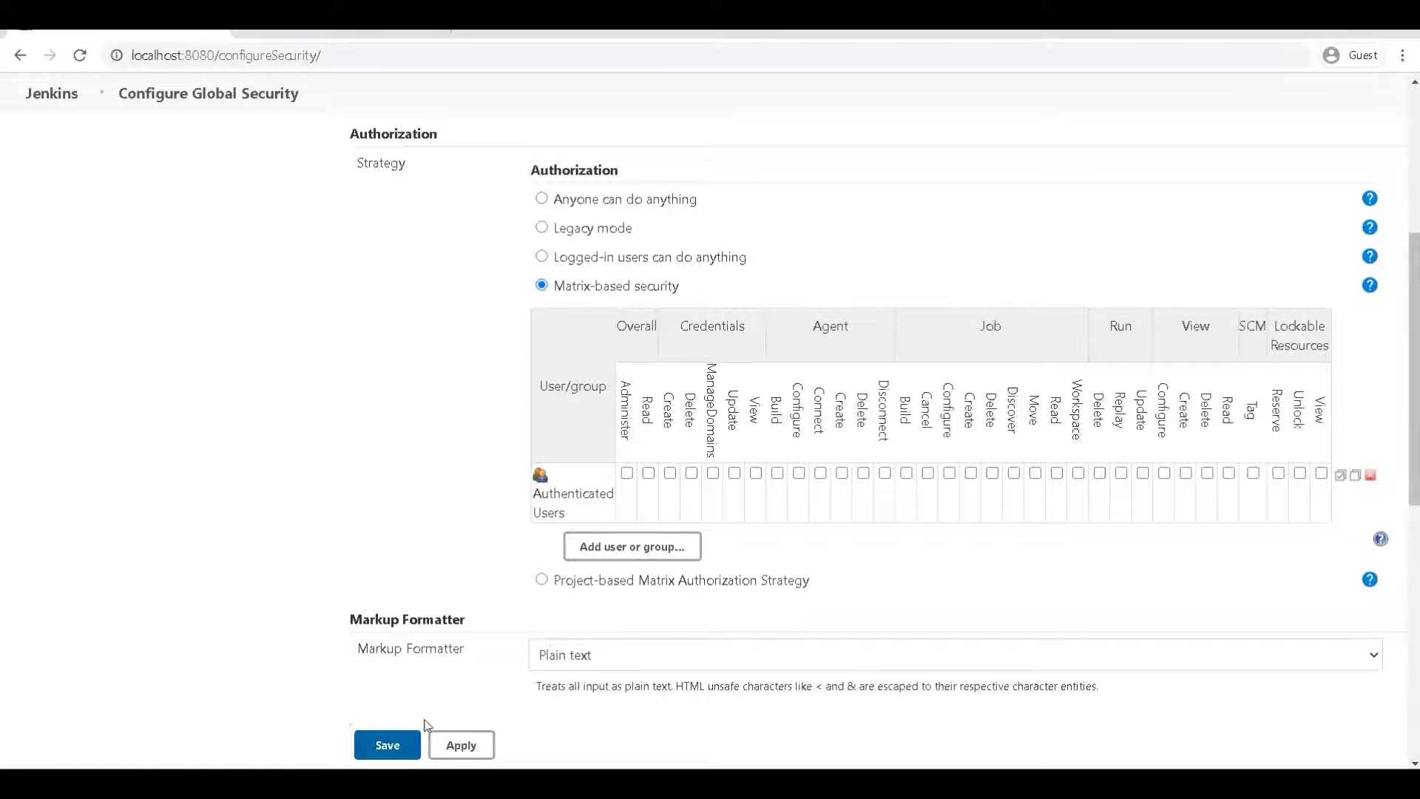
click(387, 746)
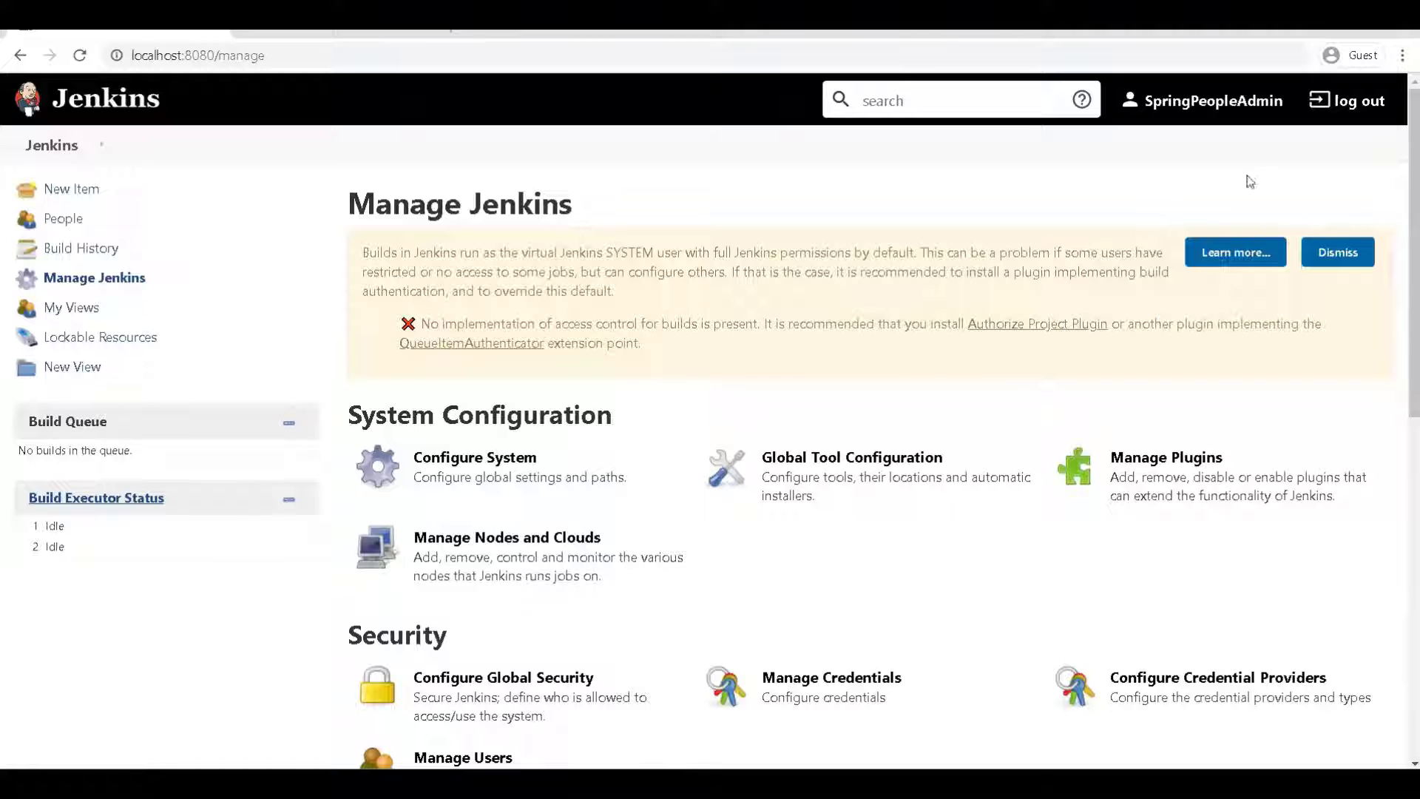
Log out of the admin account from the Manage Jenkins page
click(1367, 100)
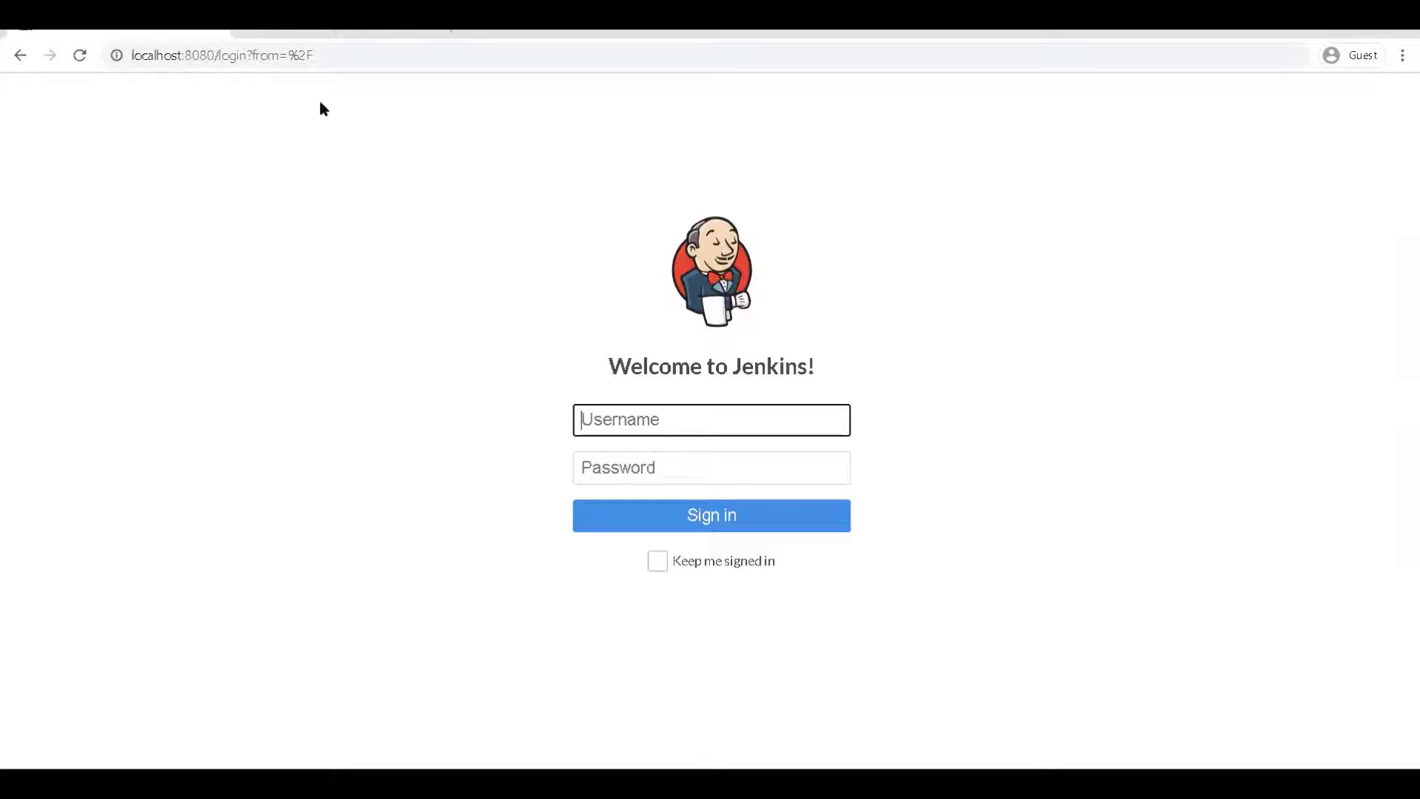
Paste the admin username and password into the sign-in form and sign in
click(343, 54)
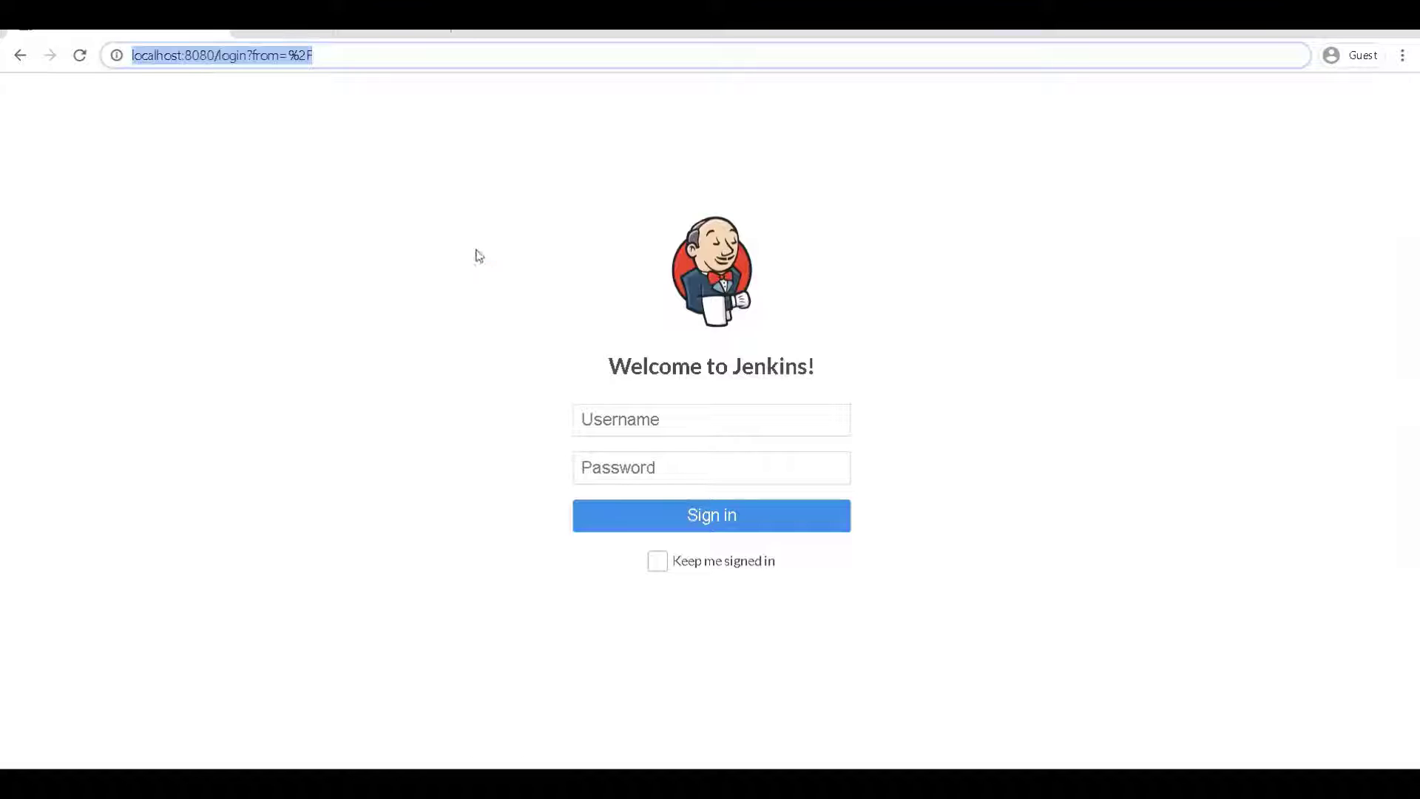
click(655, 430)
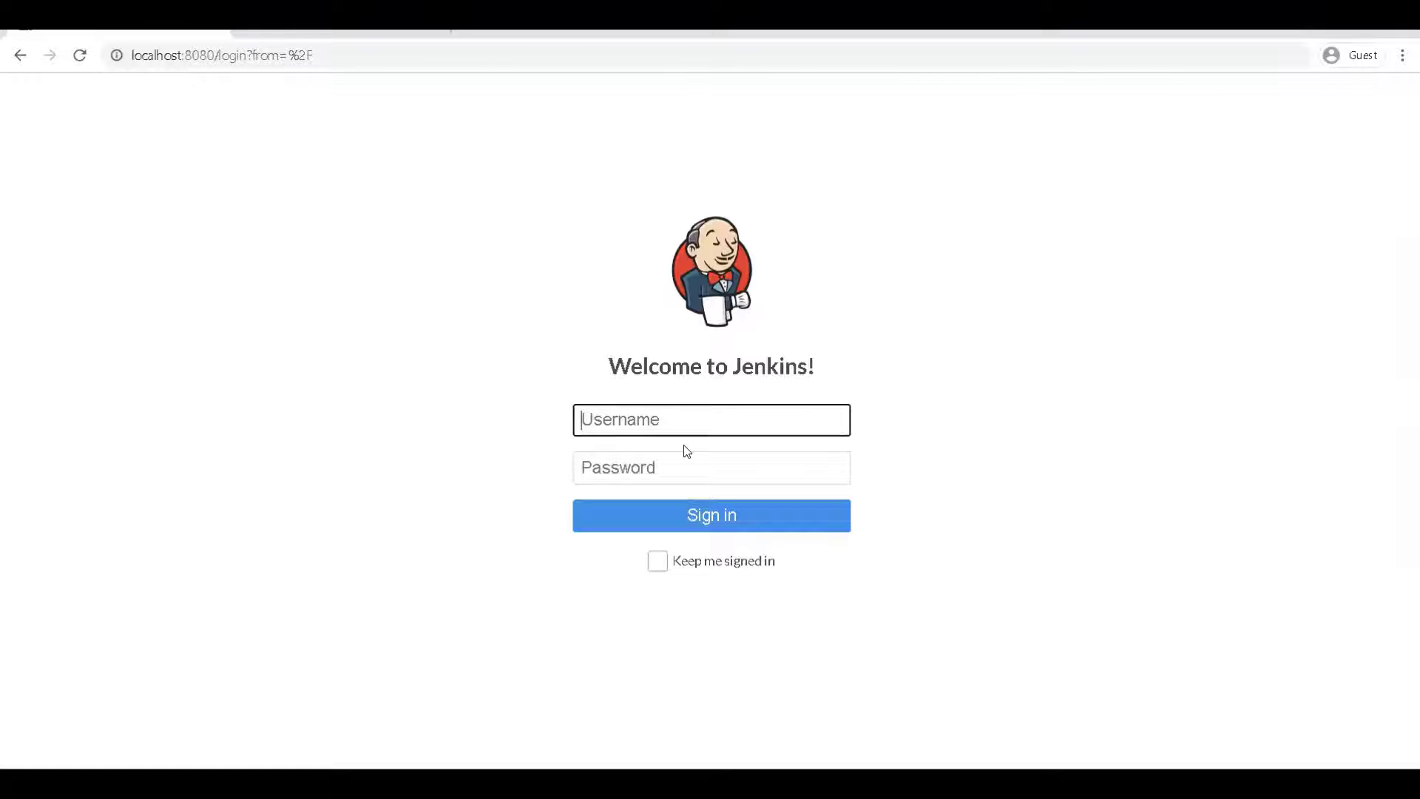
text(SpringPeopleAdmin)
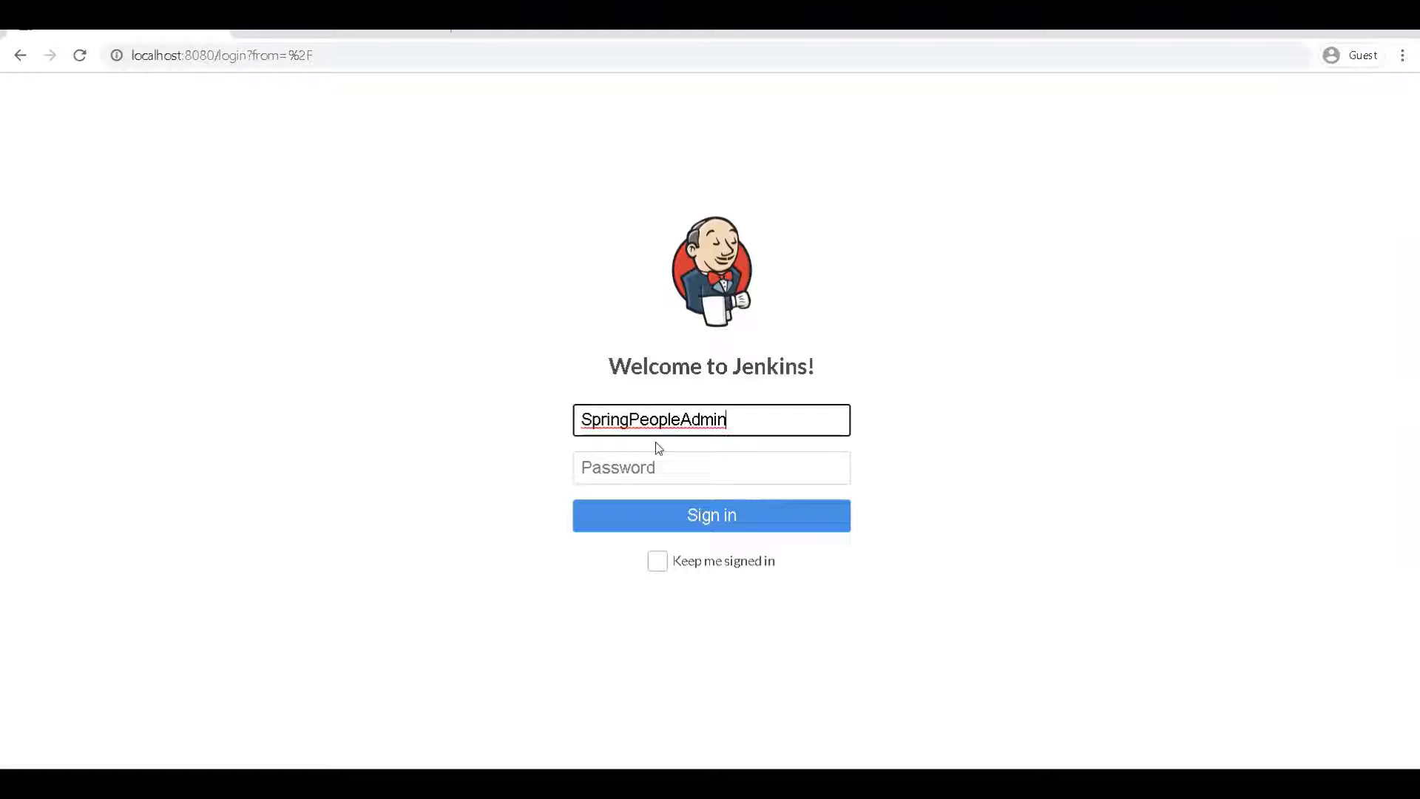
click(657, 463)
key(ctrl+v)
click(694, 521)
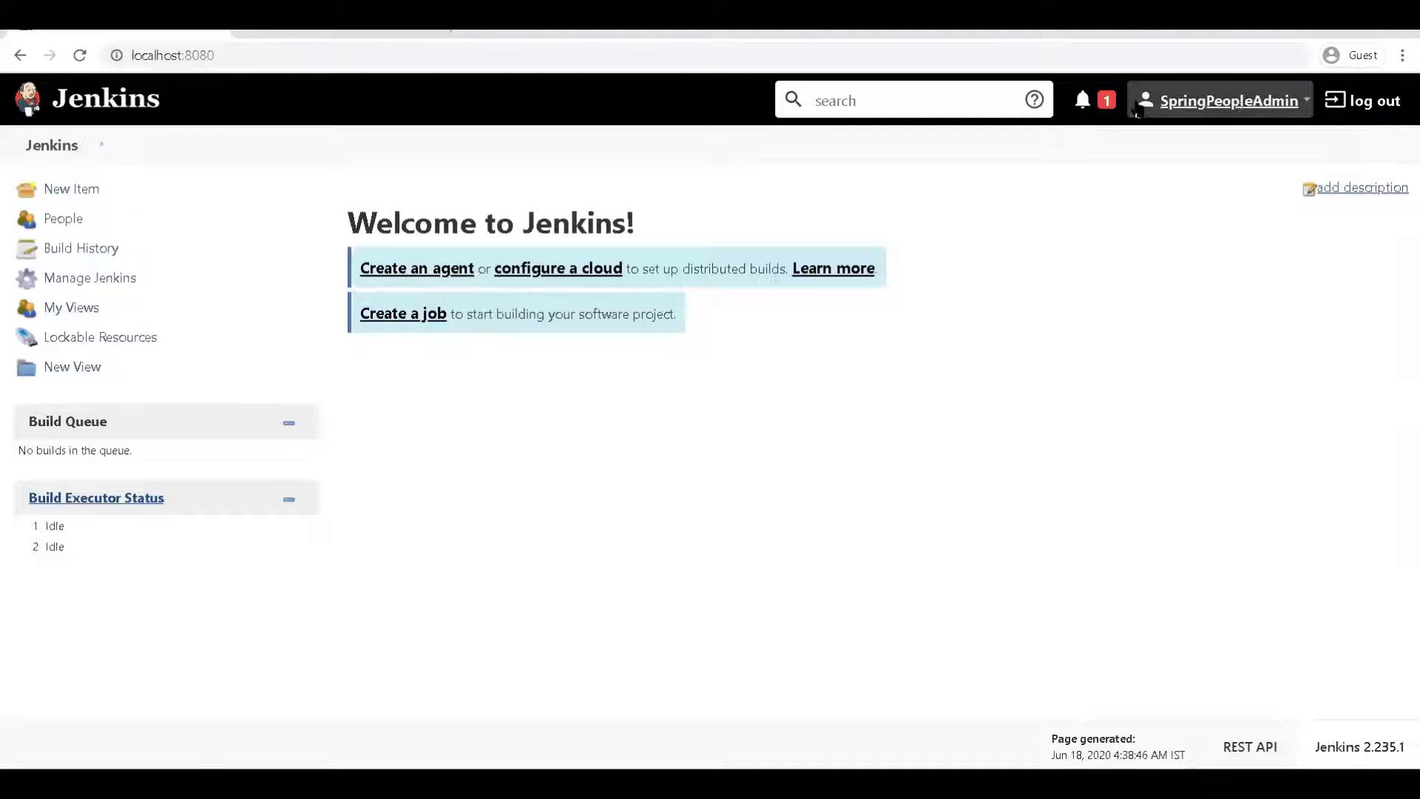
Open Configure Global Security and inspect the matrix's admin, Anonymous and Authenticated Users rows
click(100, 277)
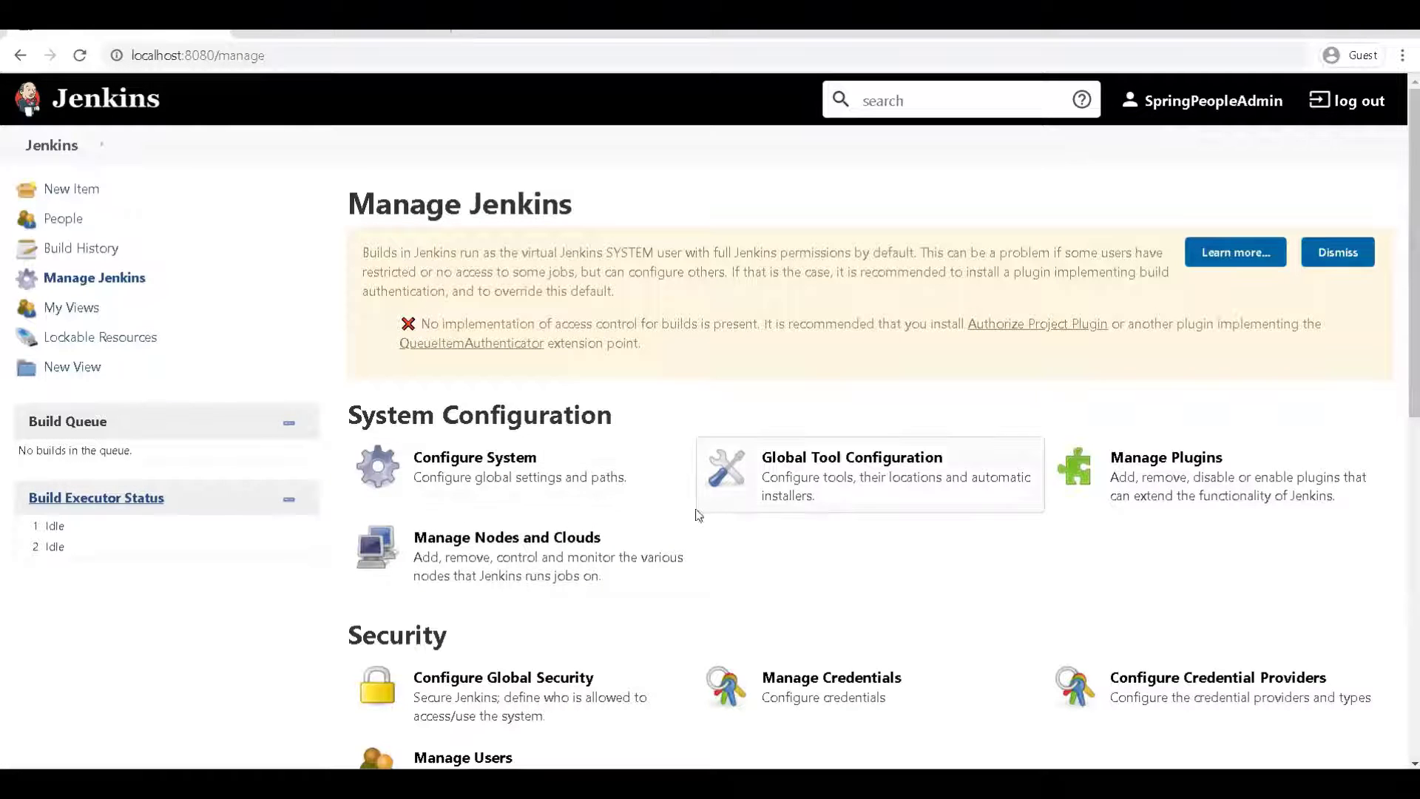
scroll(492, 518, down, 3)
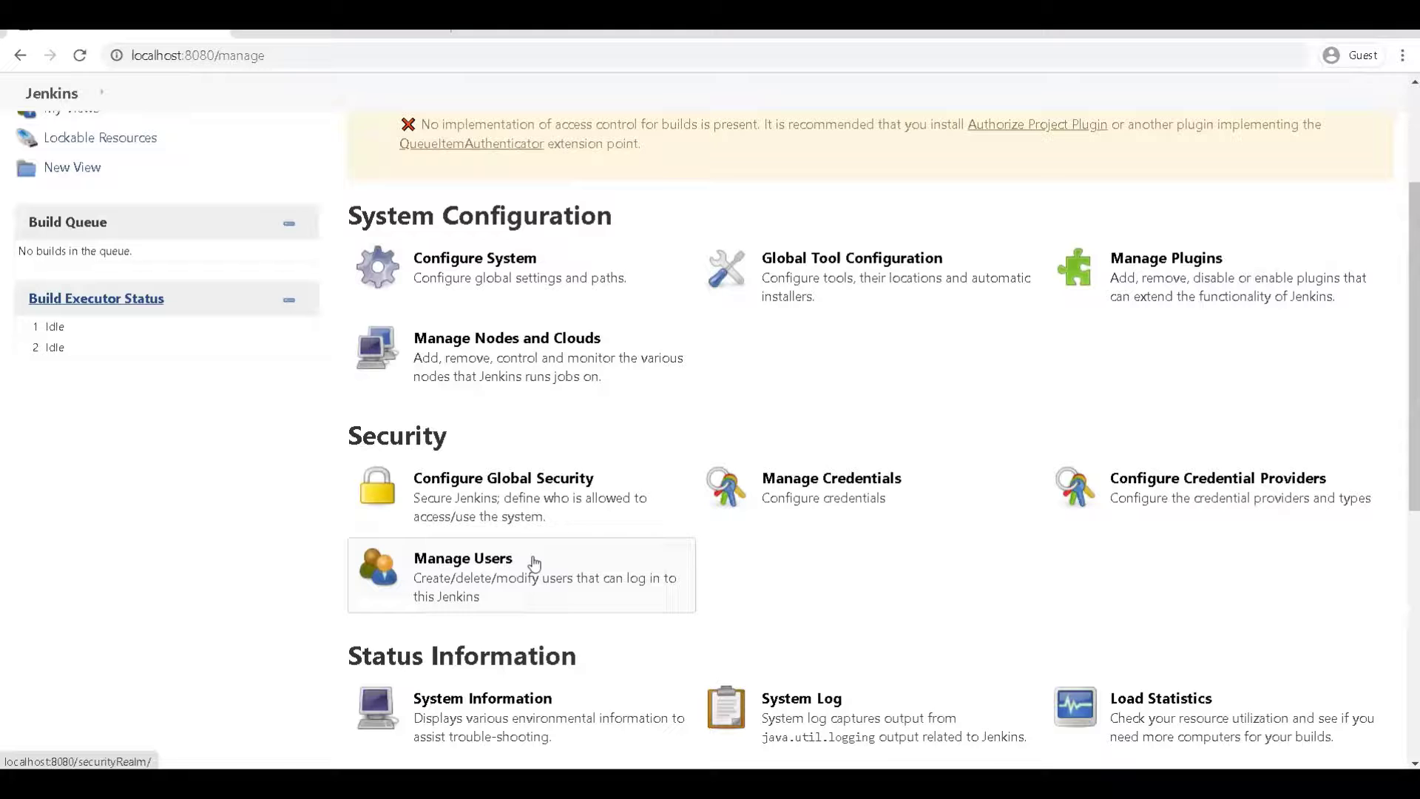
click(475, 477)
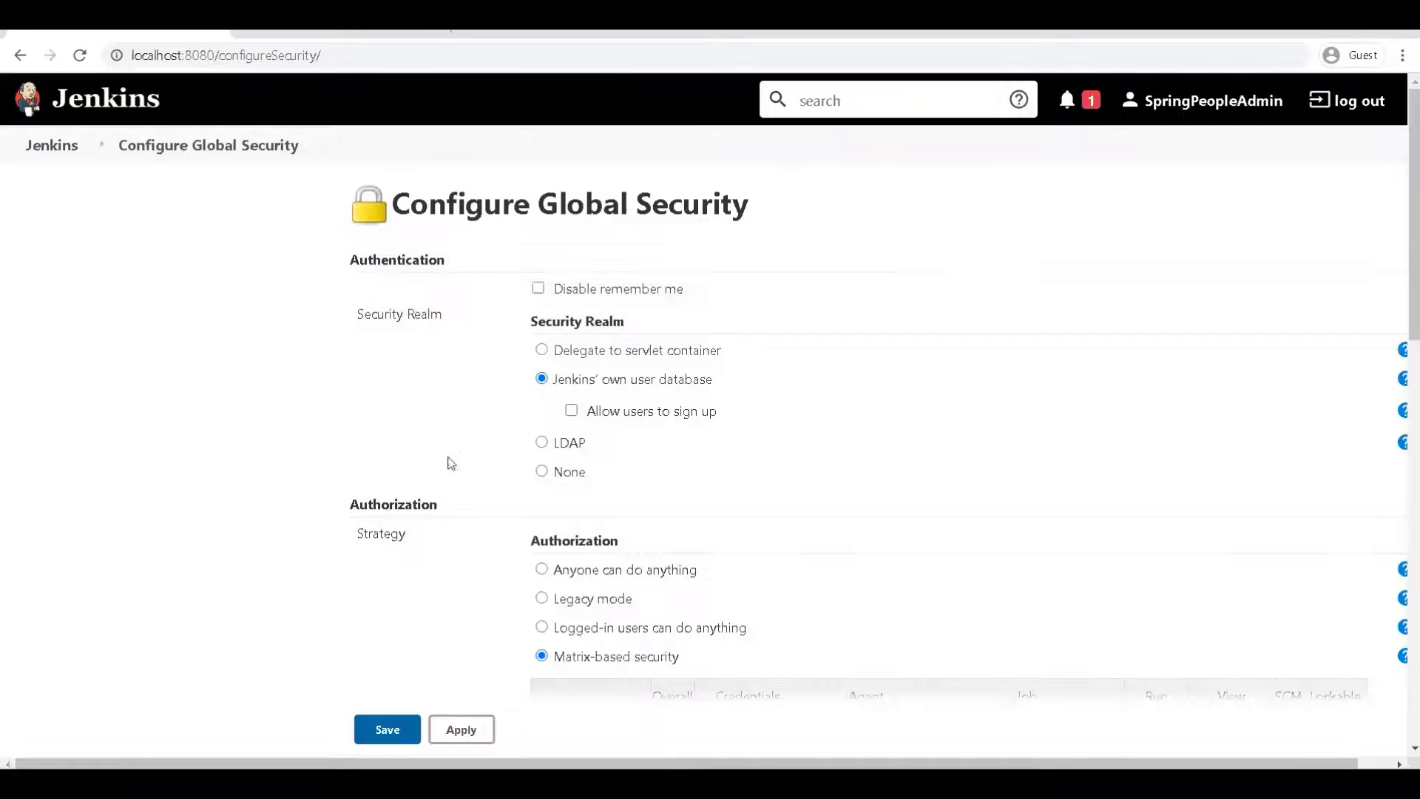
scroll(446, 462, down, 1)
scroll(444, 463, down, 10)
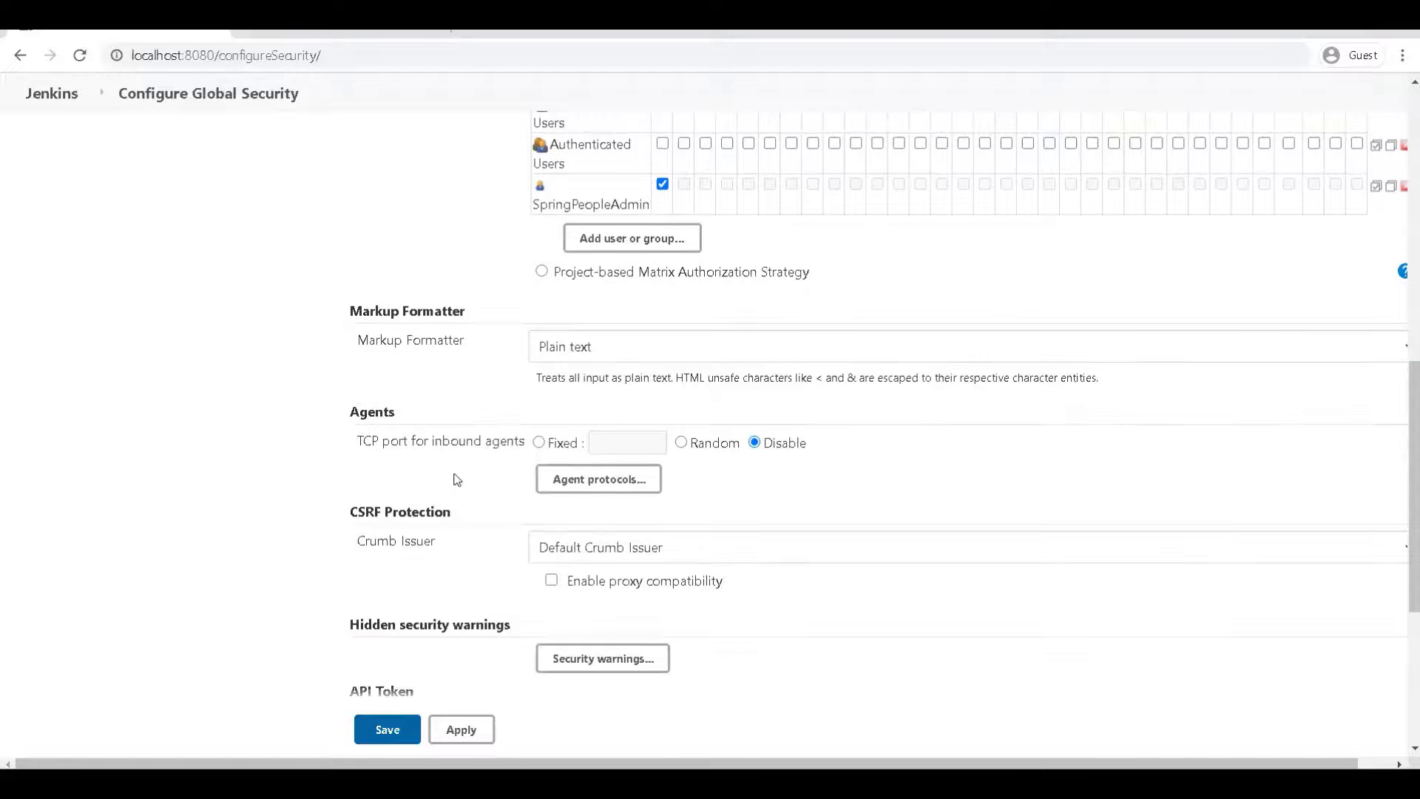
scroll(444, 459, up, 6)
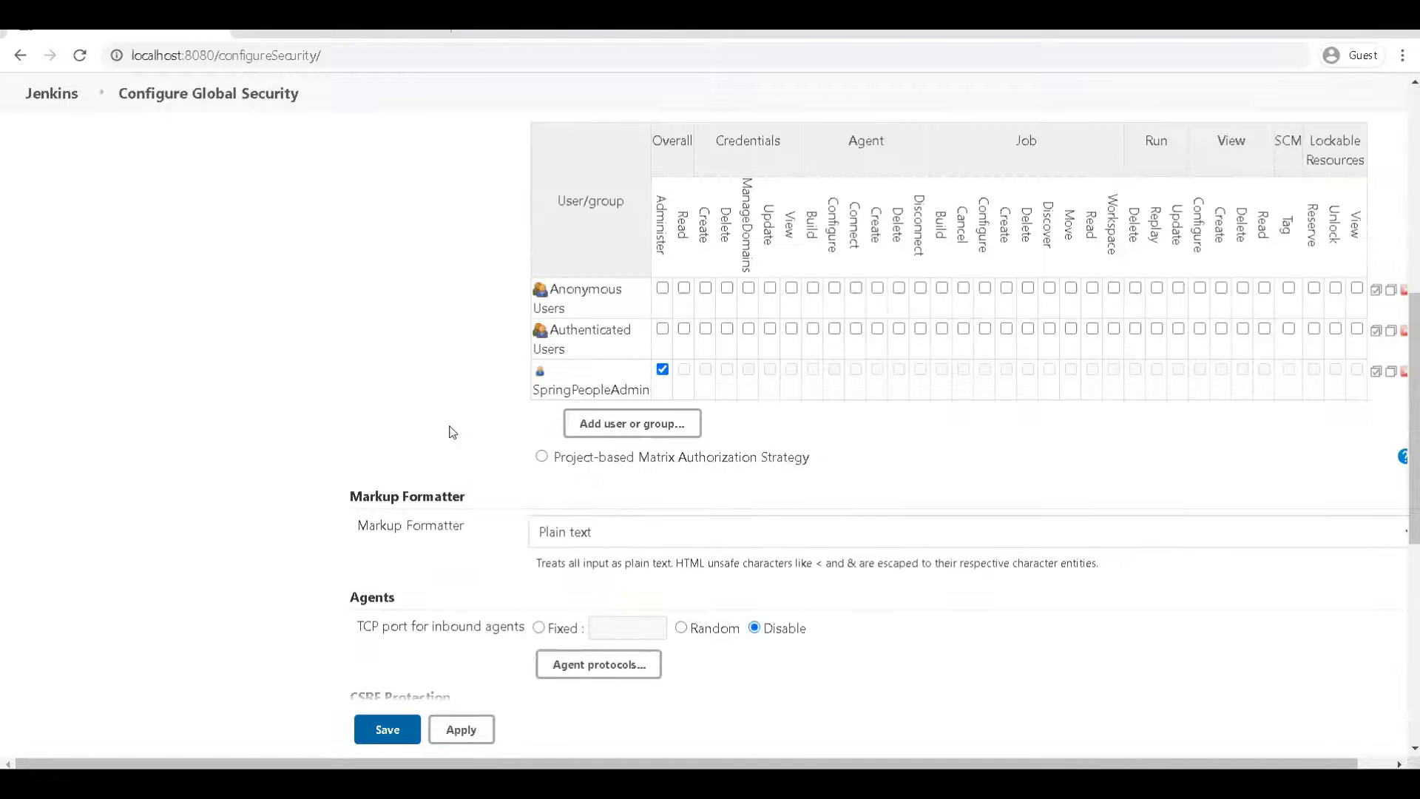
scroll(454, 429, up, 2)
scroll(454, 426, up, 2)
scroll(503, 484, down, 2)
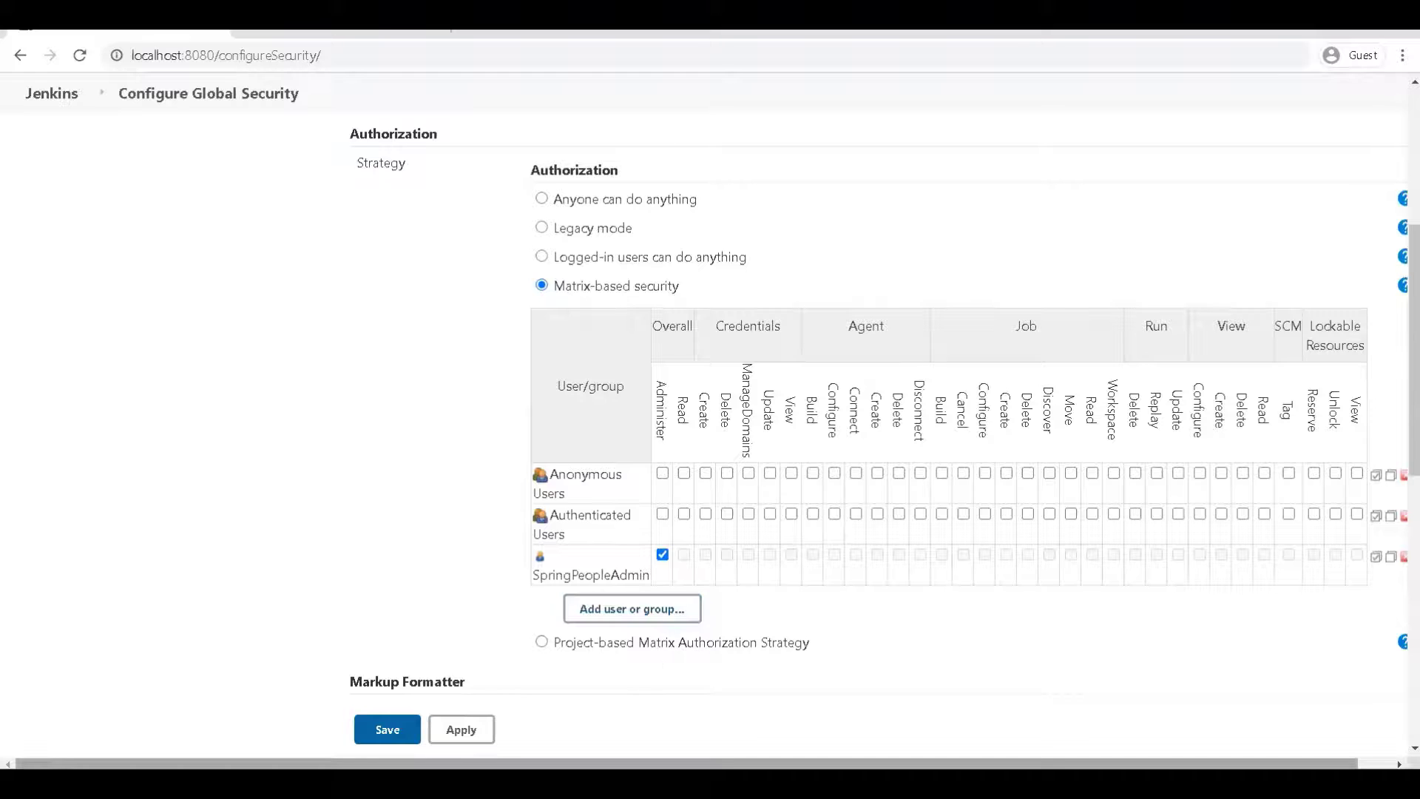
scroll(710, 443, right, 1)
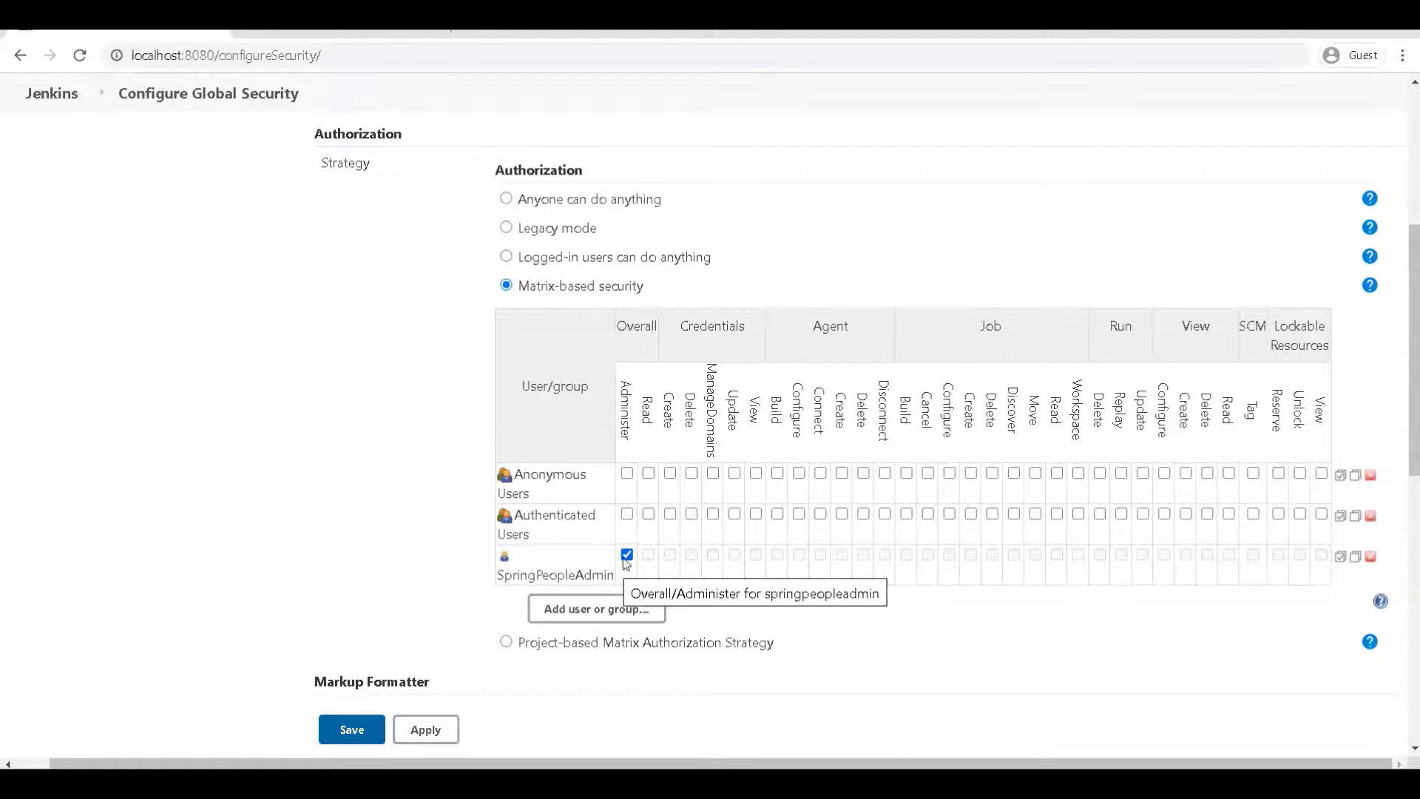
Add a 'Jobmanager' user row with no permissions to the authorization matrix and save
click(599, 611)
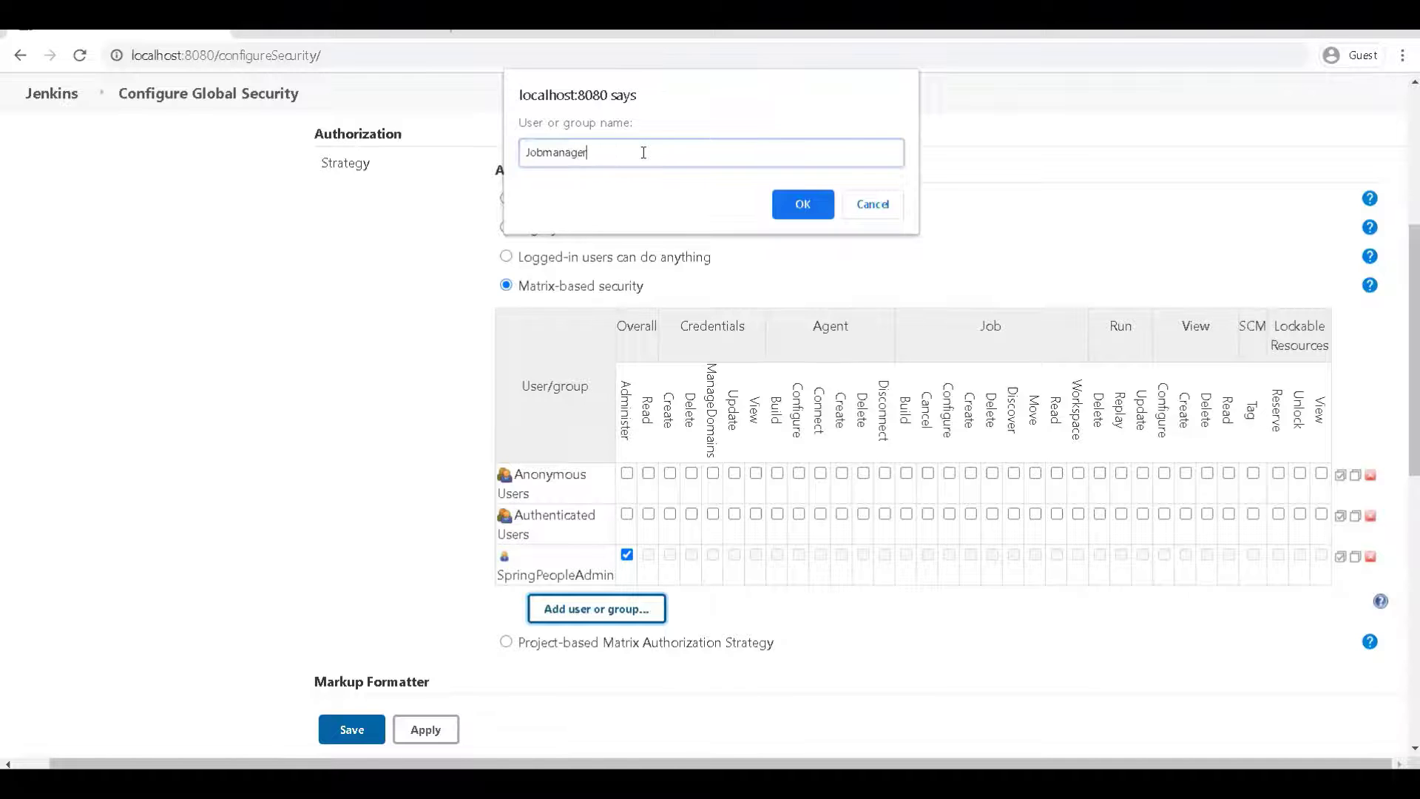
click(812, 204)
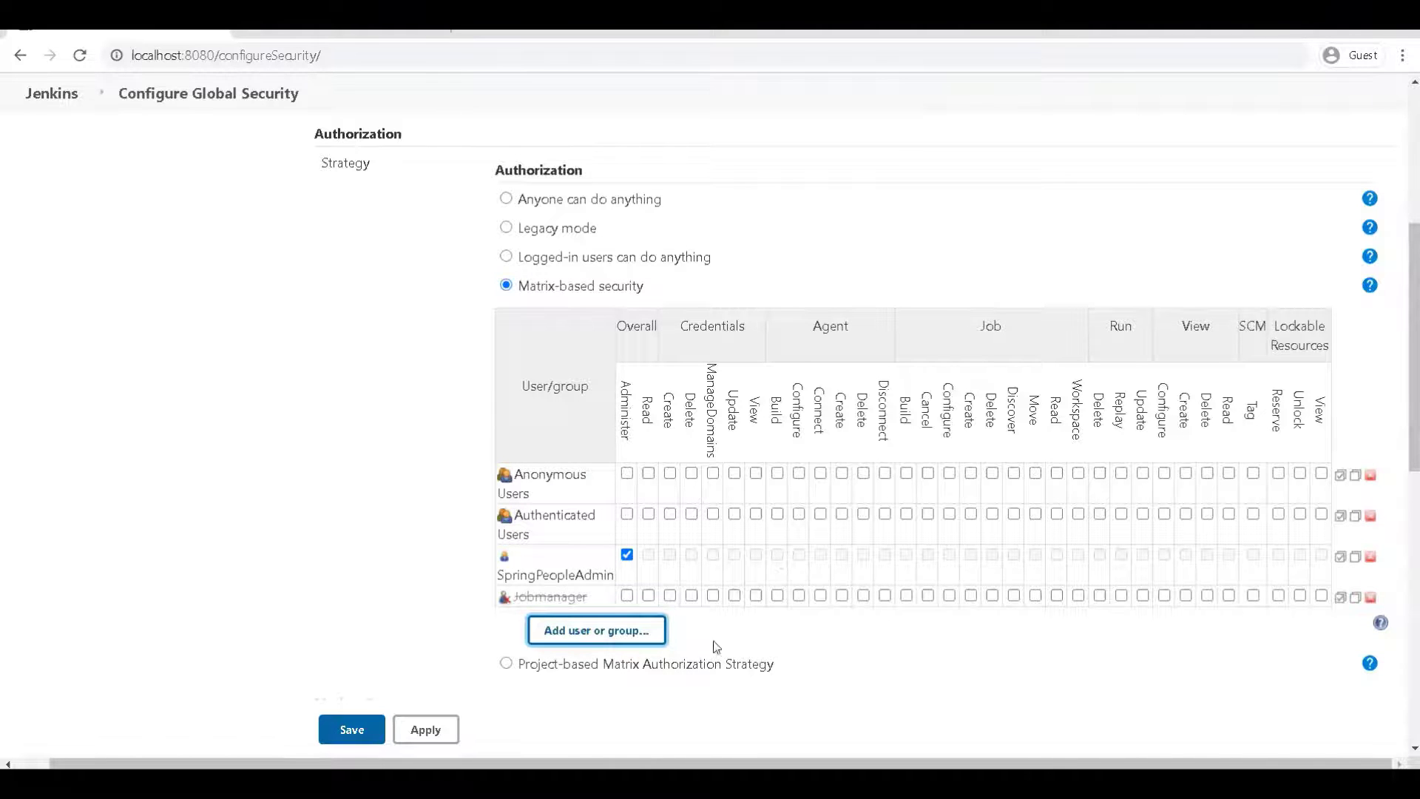
scroll(370, 688, up, 1)
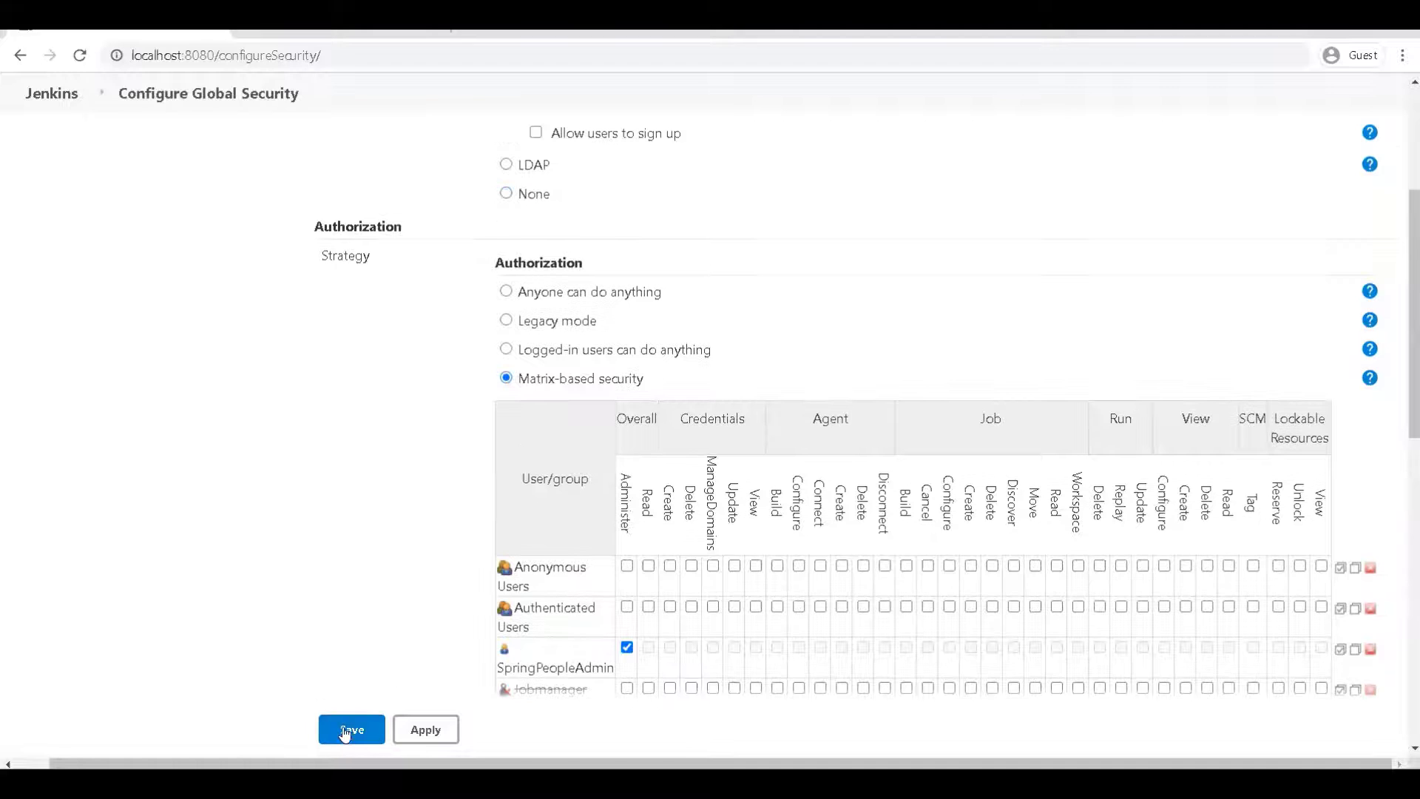
click(344, 723)
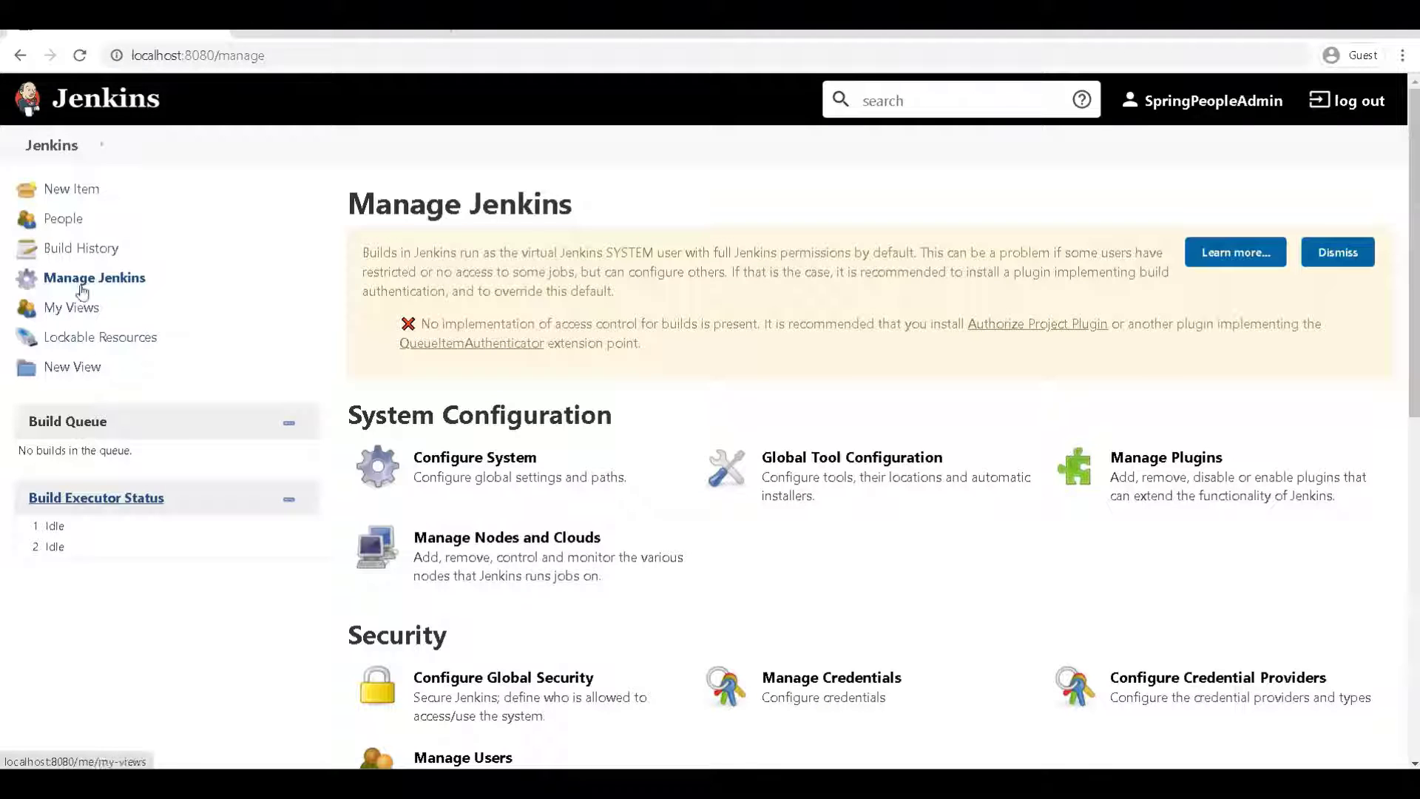
Open the Users list's Create User form and enter the new jobmanager username
scroll(528, 625, down, 3)
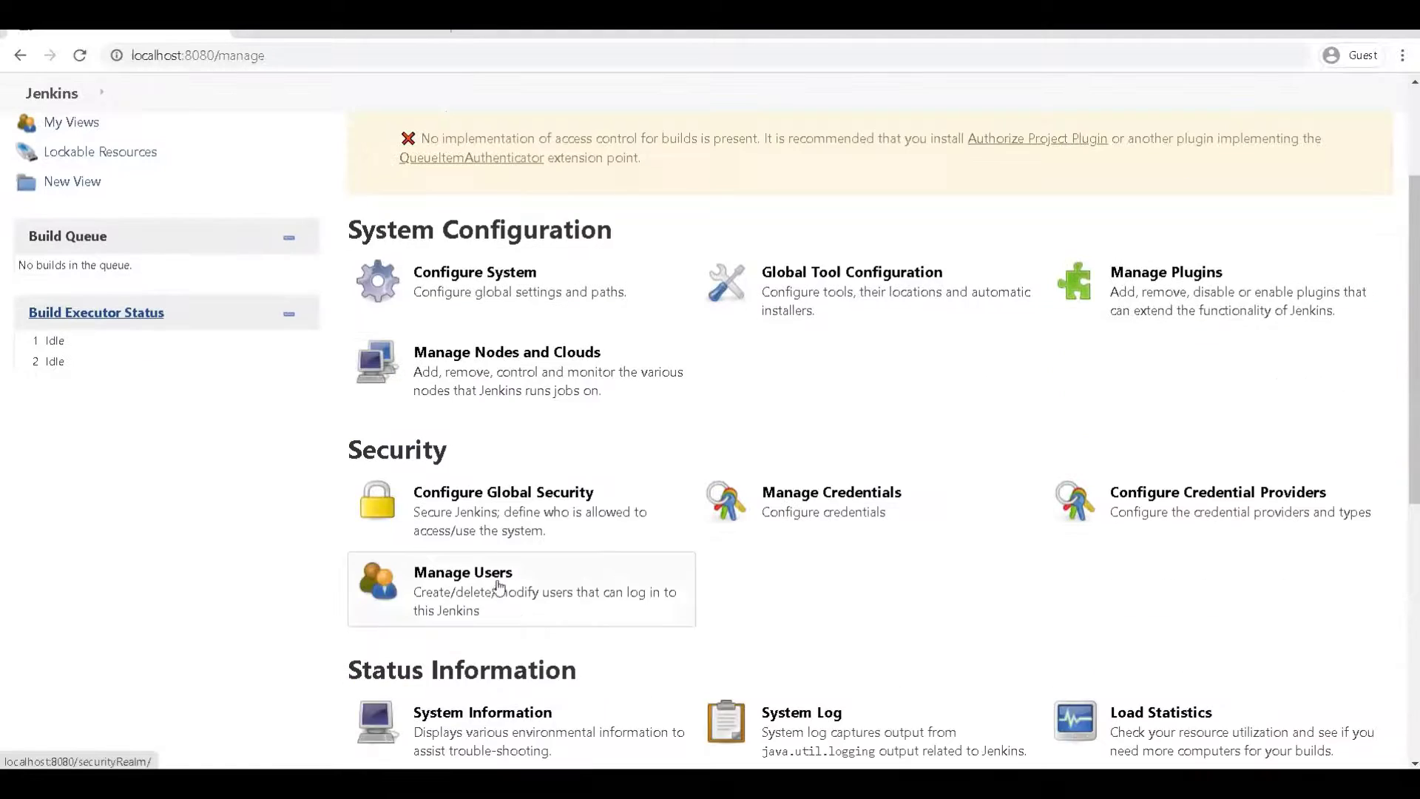
click(492, 577)
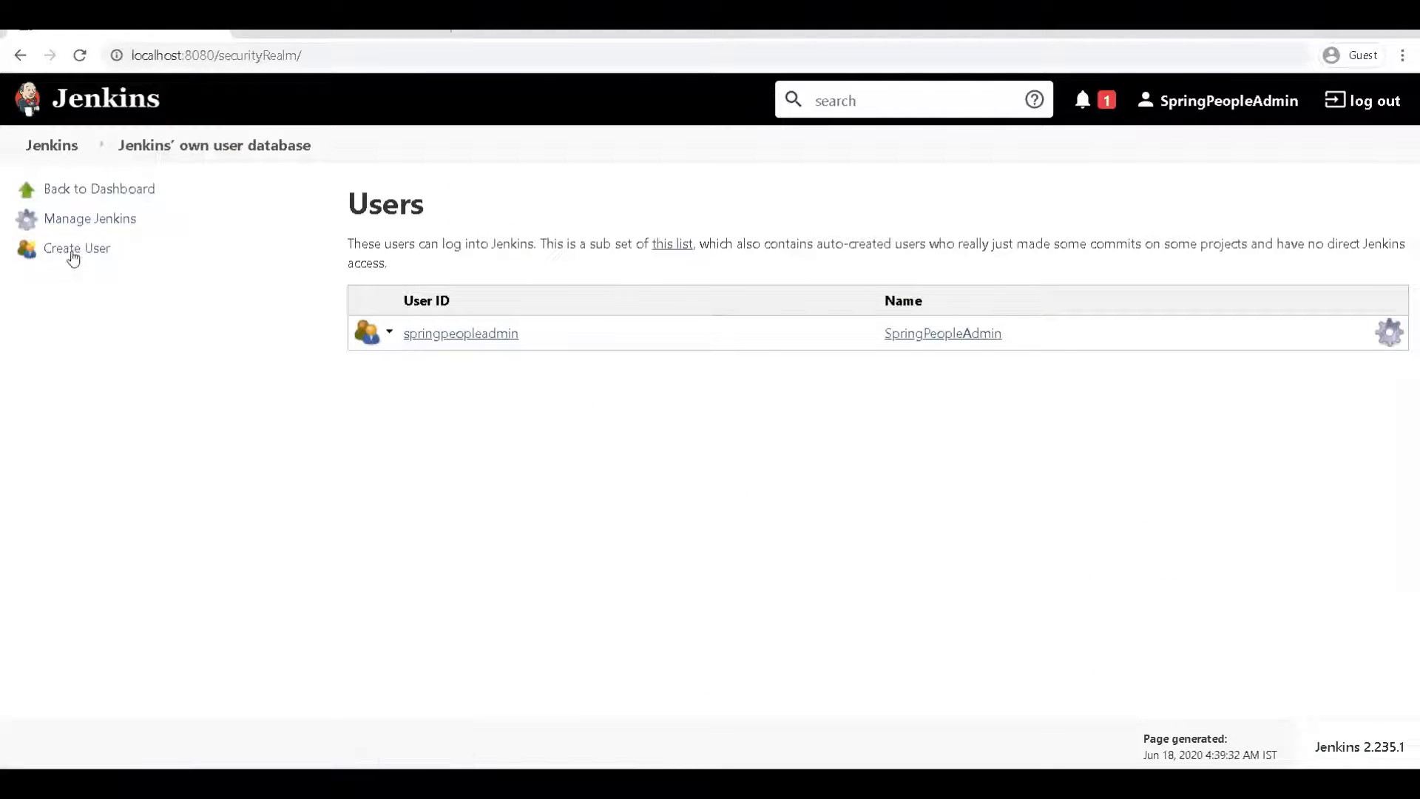
click(74, 249)
click(523, 281)
click(526, 263)
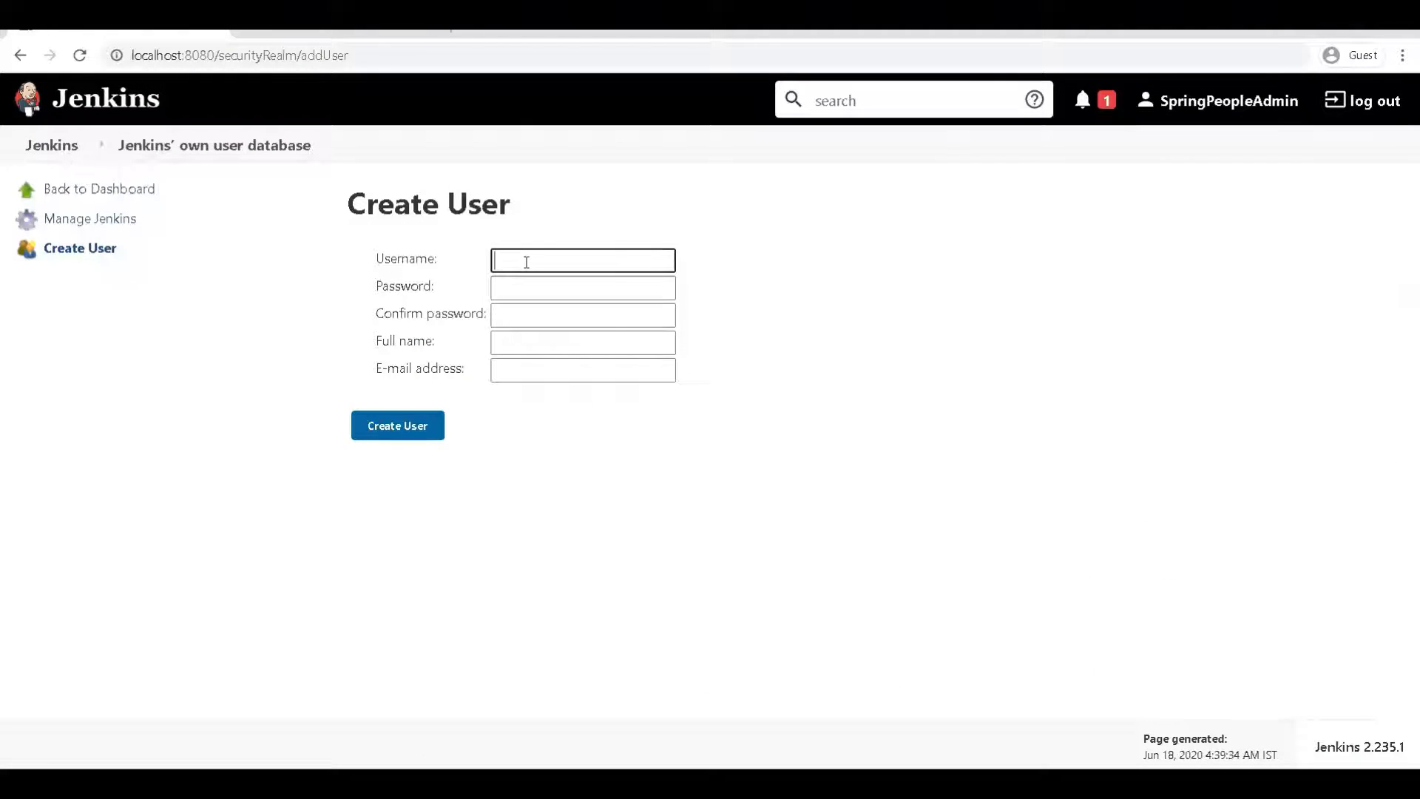
text(jobmanab)
key(ctrl+a)
key(ctrl+c)
Enter the account password, its confirmation, full name and e-mail, then create the user
click(562, 287)
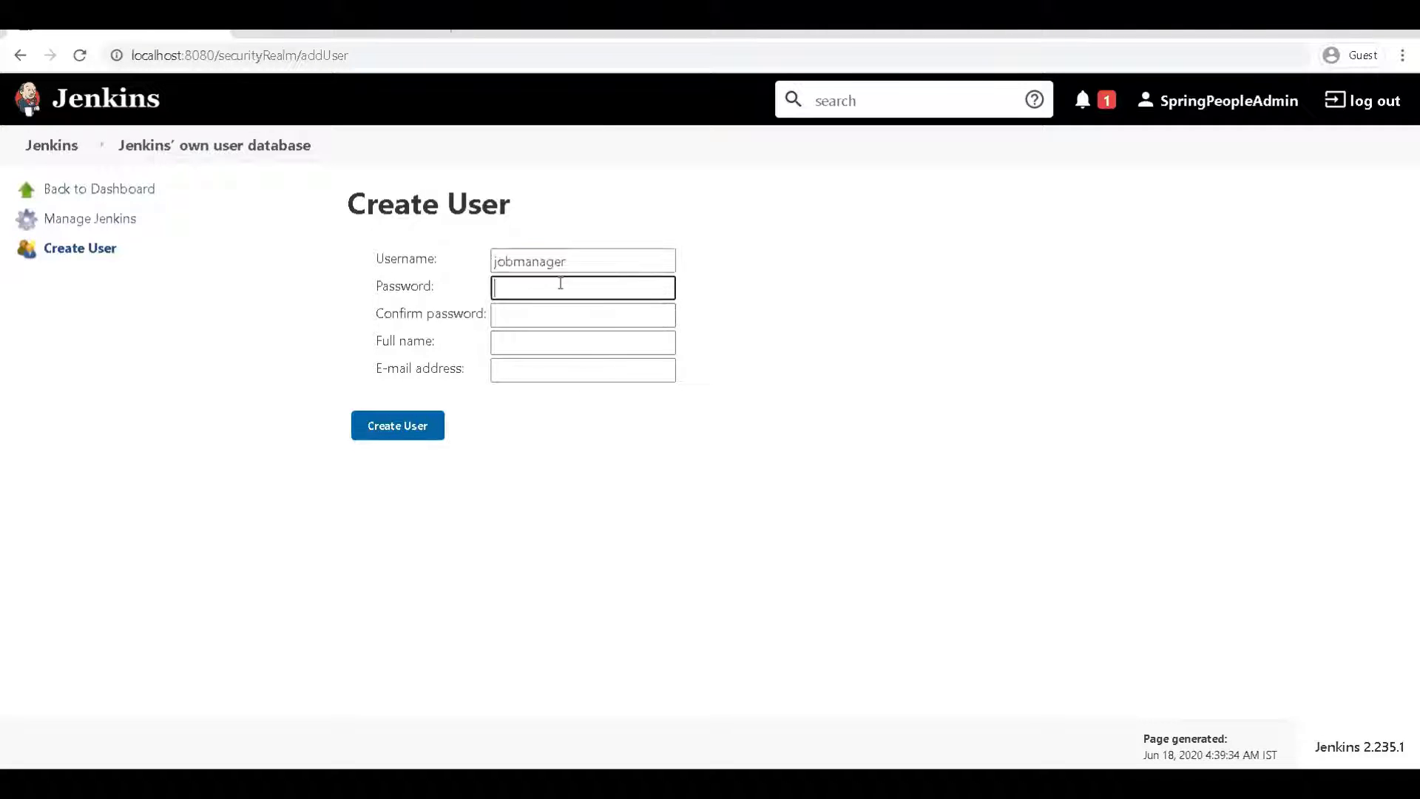
text(jobmanager)
click(568, 311)
text(jobmanager)
click(568, 335)
key(ctrl+v)
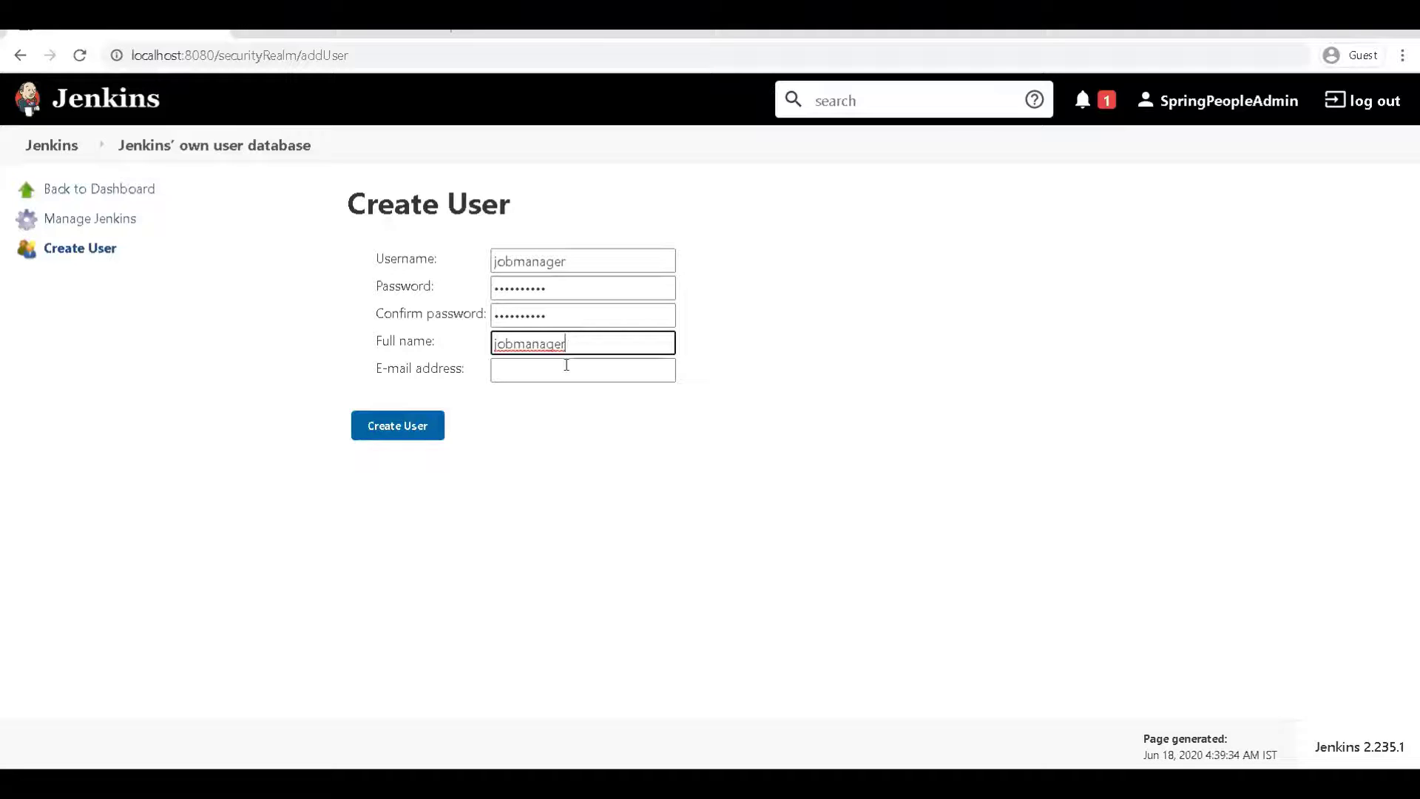
click(566, 368)
key(ctrl+v)
text(@sp)
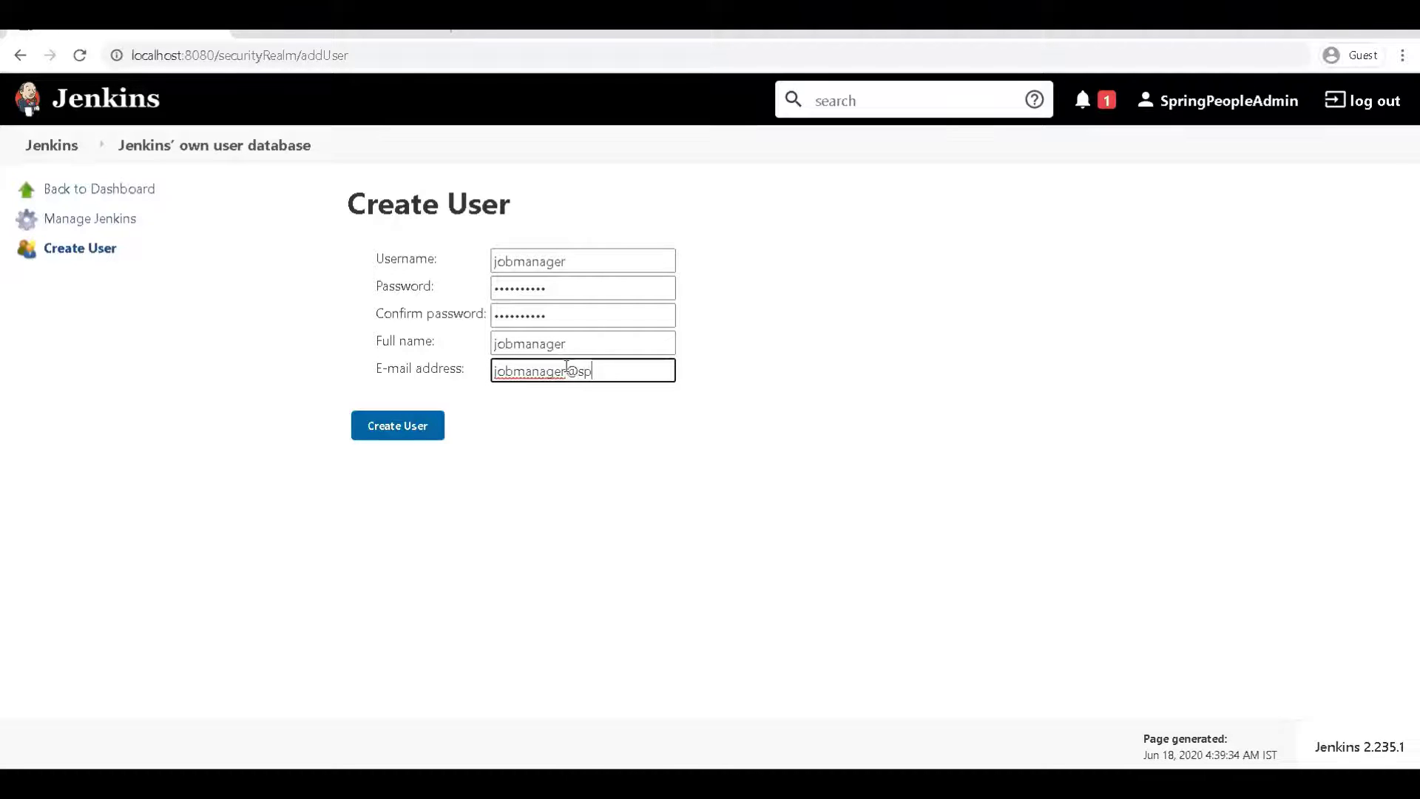
text(ringpeople.com)
click(406, 424)
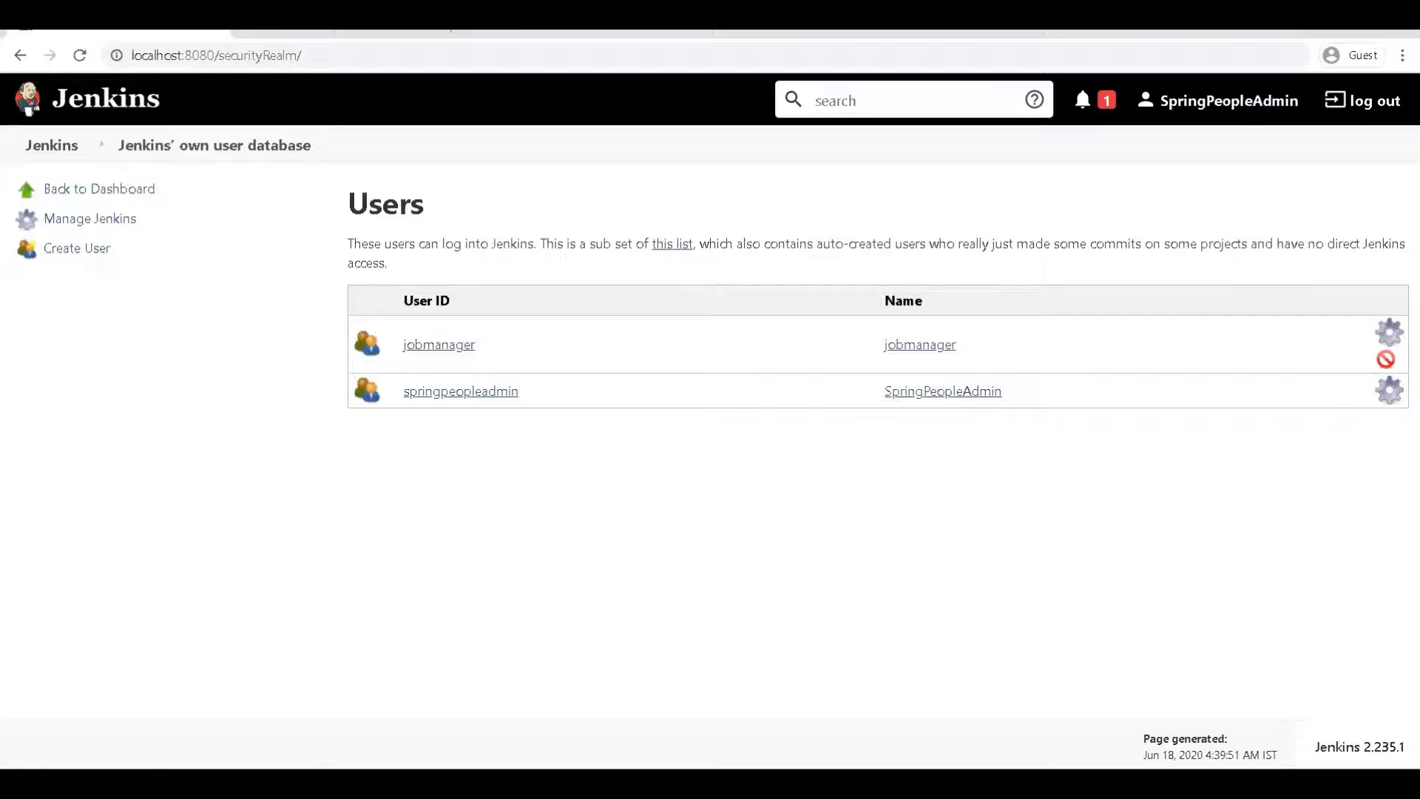
Review the jobmanager user's configure page, then go back via the Users list to the dashboard
click(1389, 332)
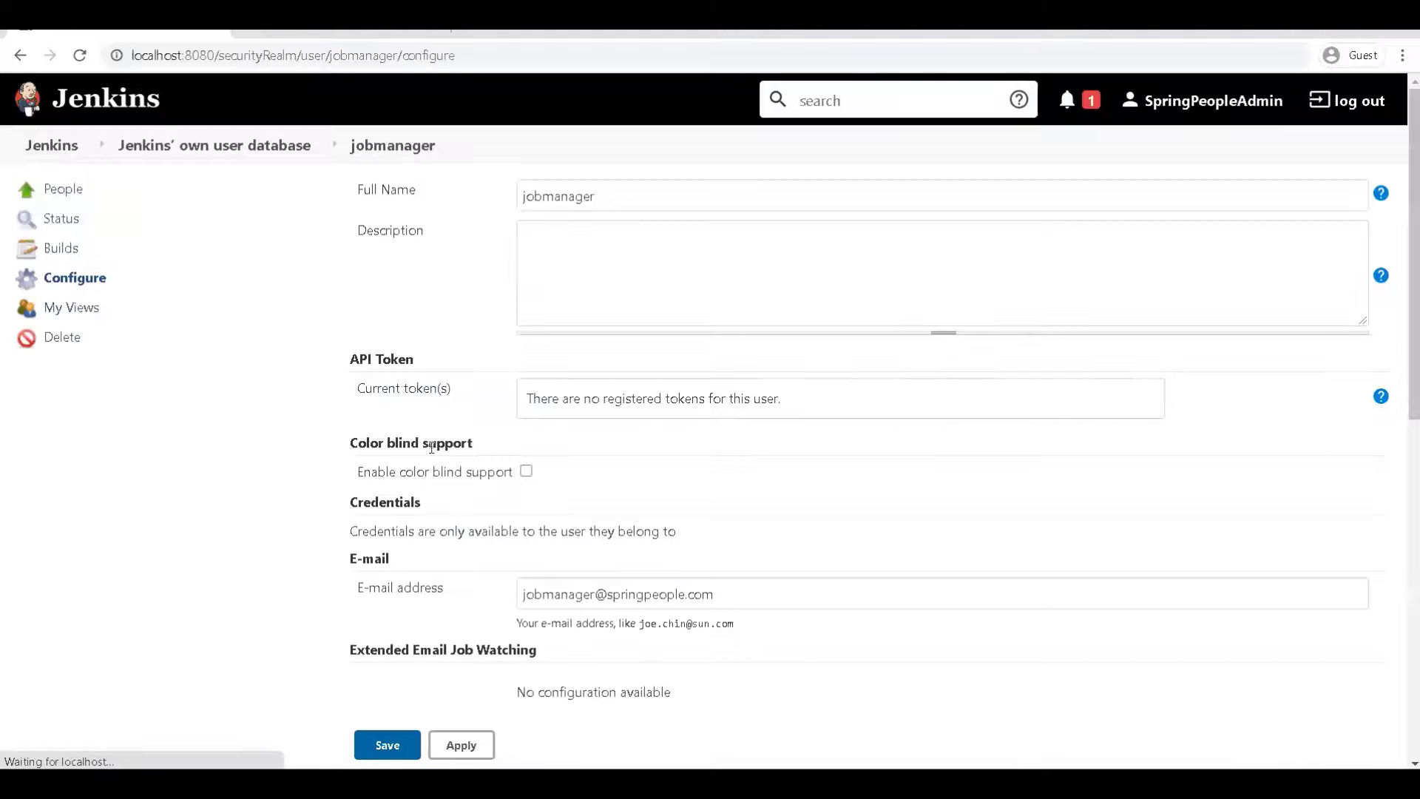
scroll(419, 427, down, 10)
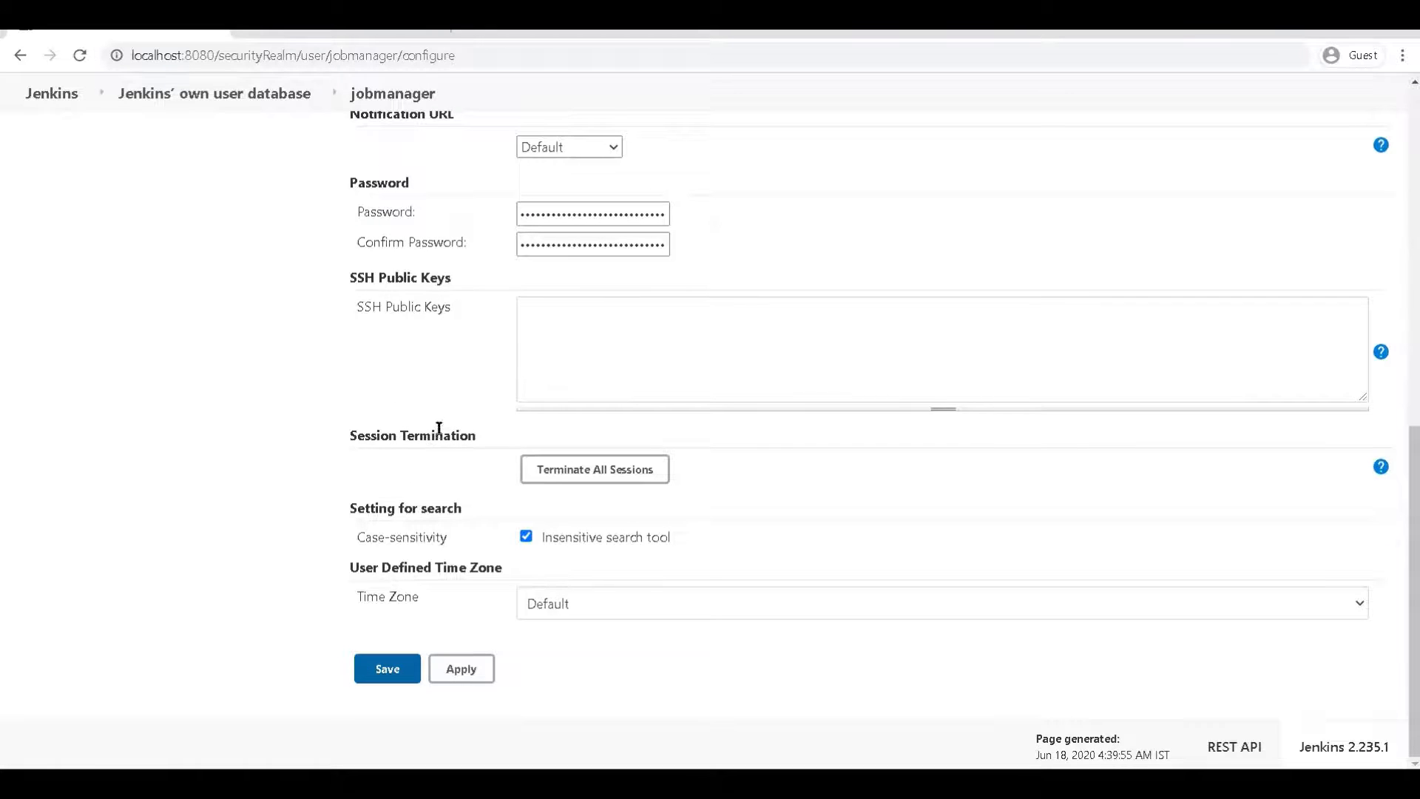
scroll(498, 512, up, 9)
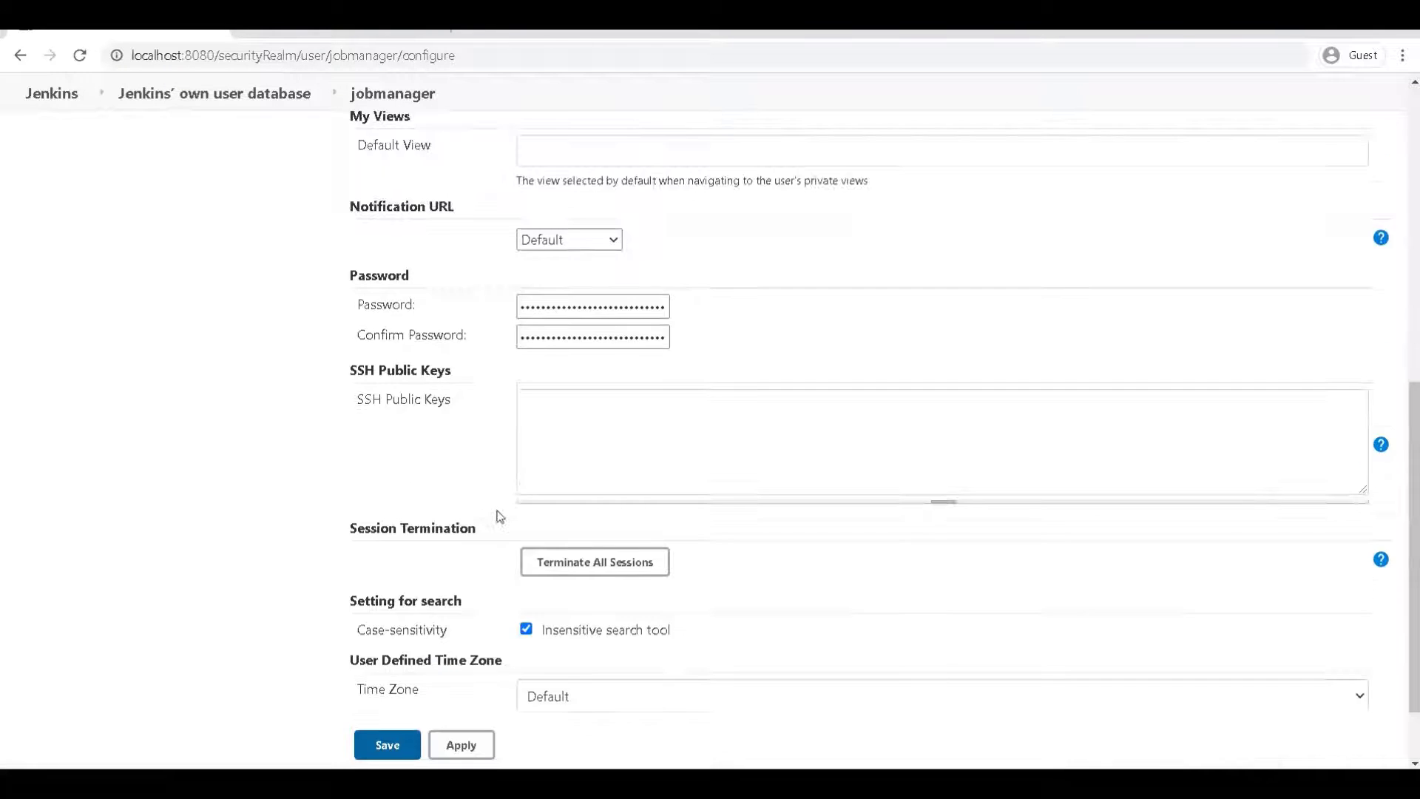
scroll(497, 512, down, 1)
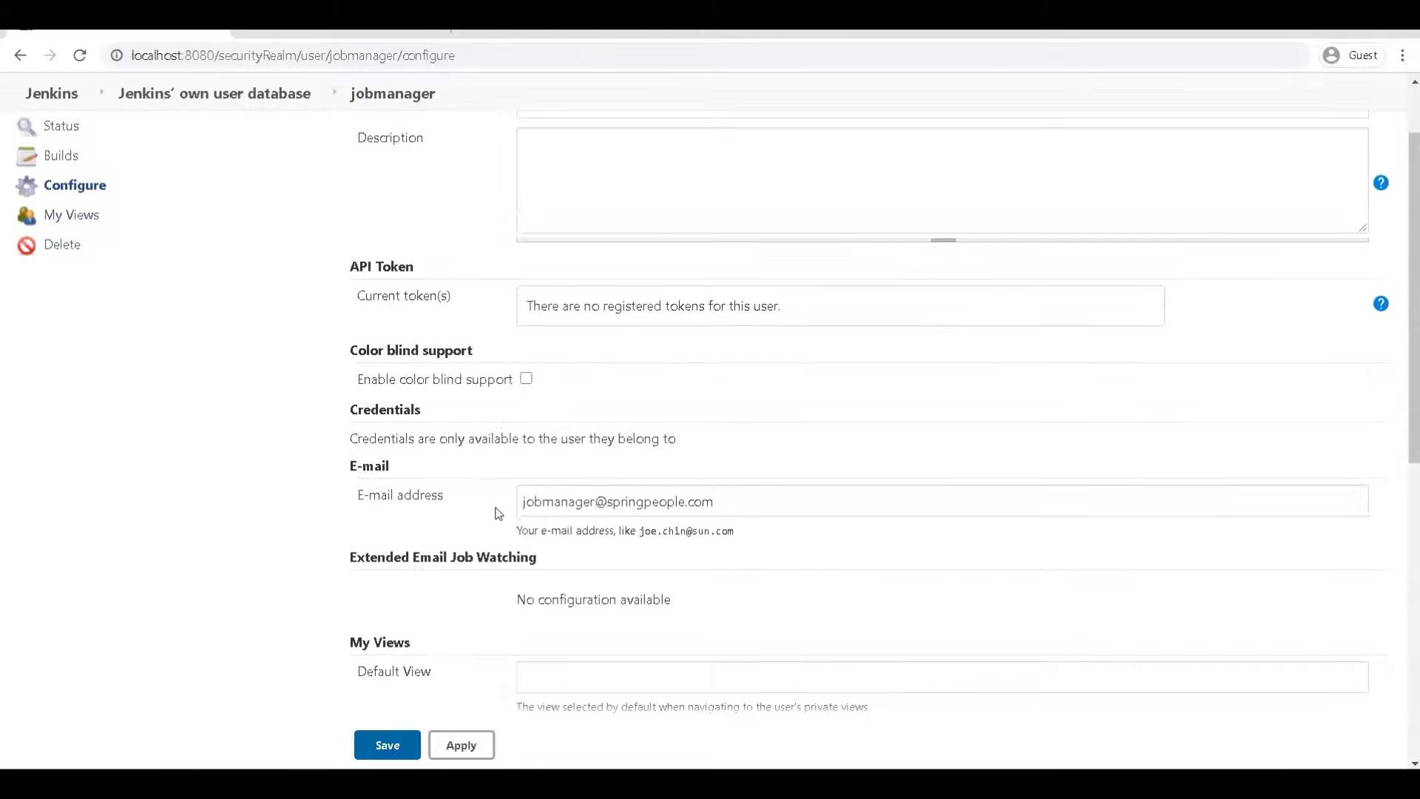
scroll(497, 510, down, 8)
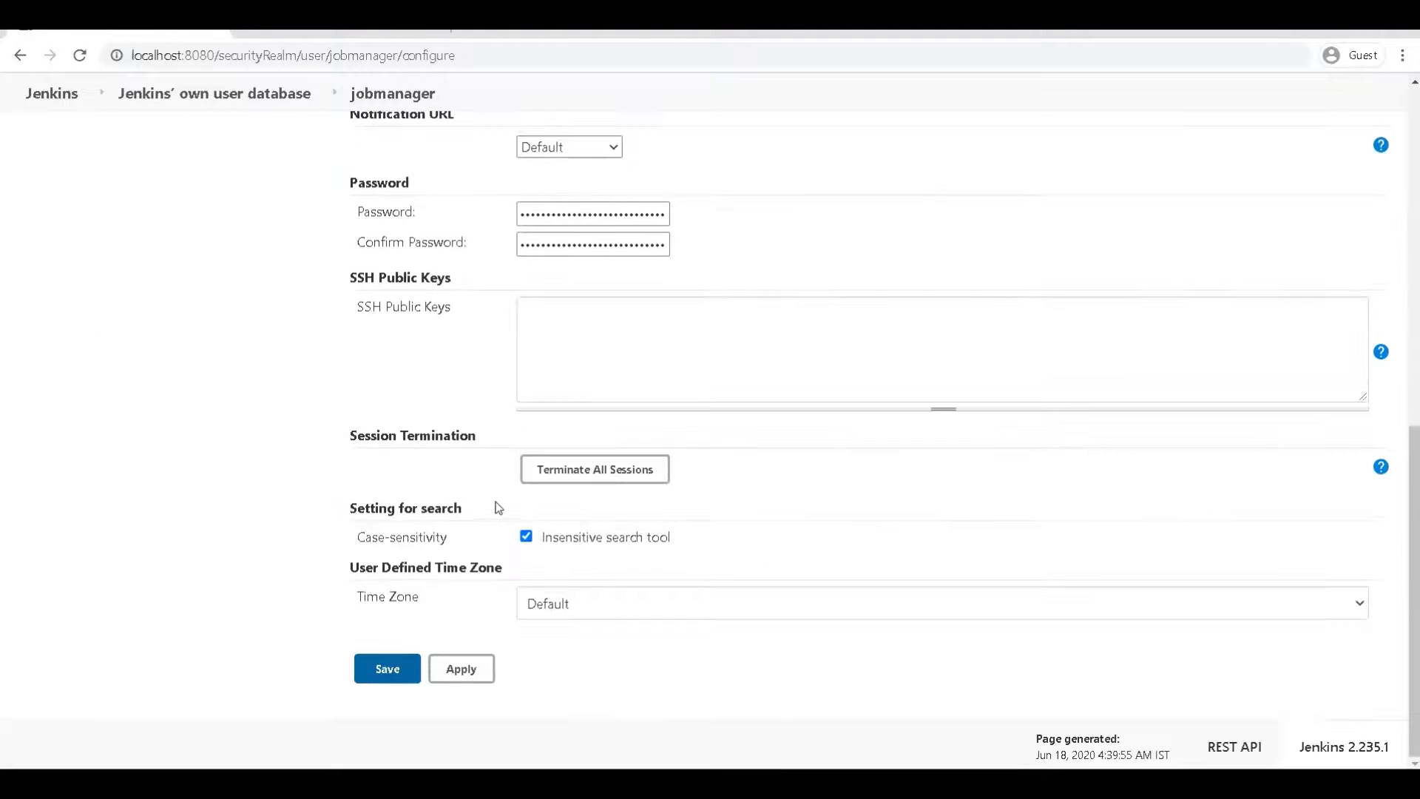
scroll(498, 510, up, 10)
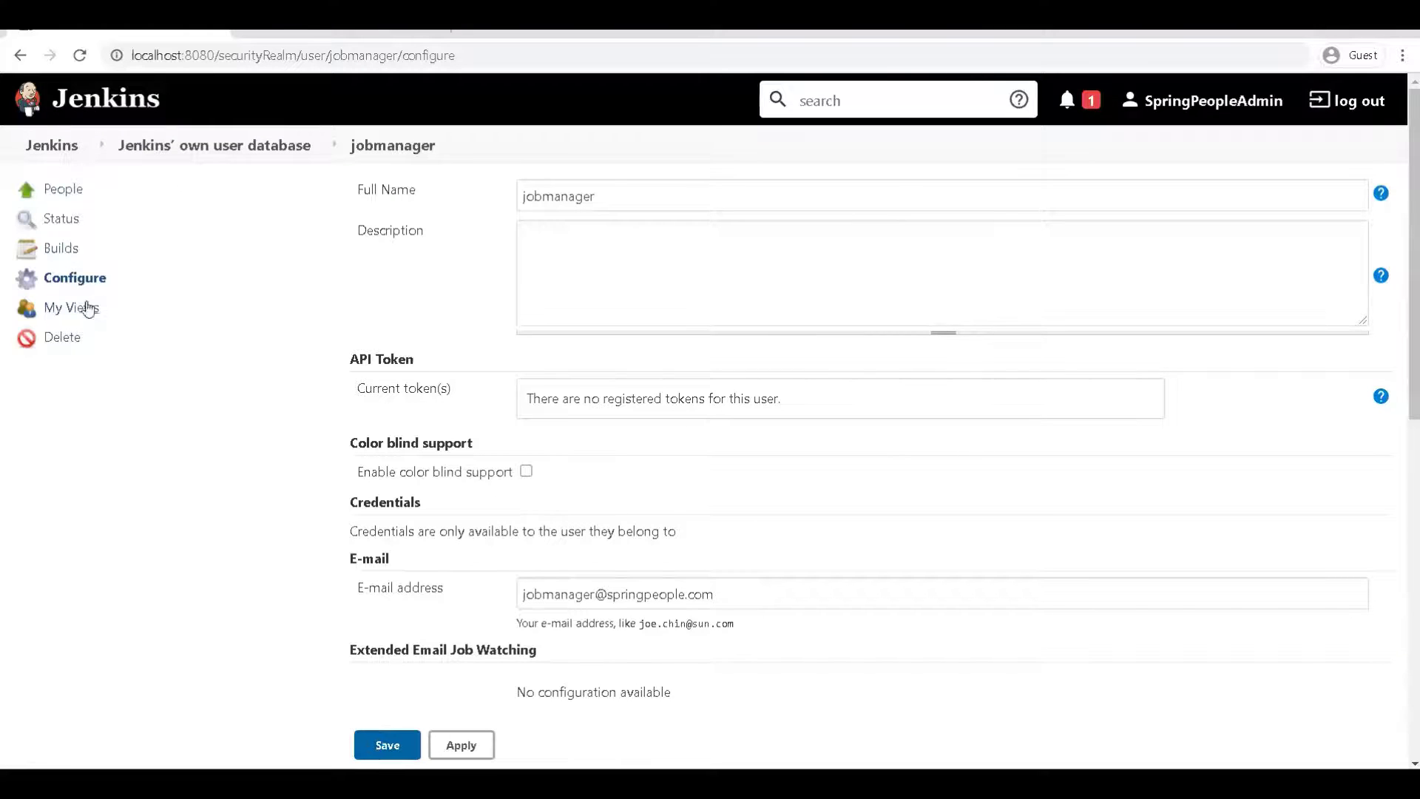
click(186, 155)
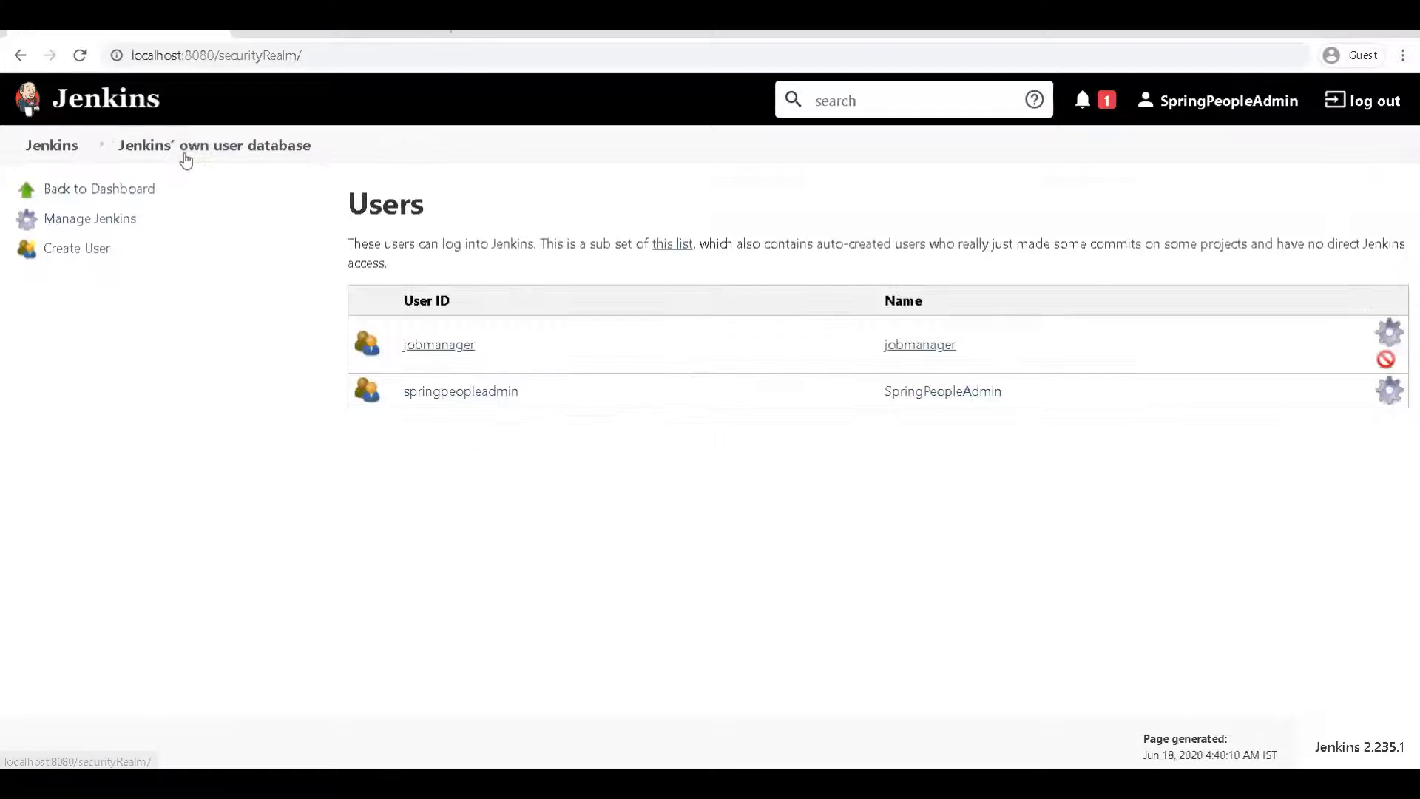
click(53, 146)
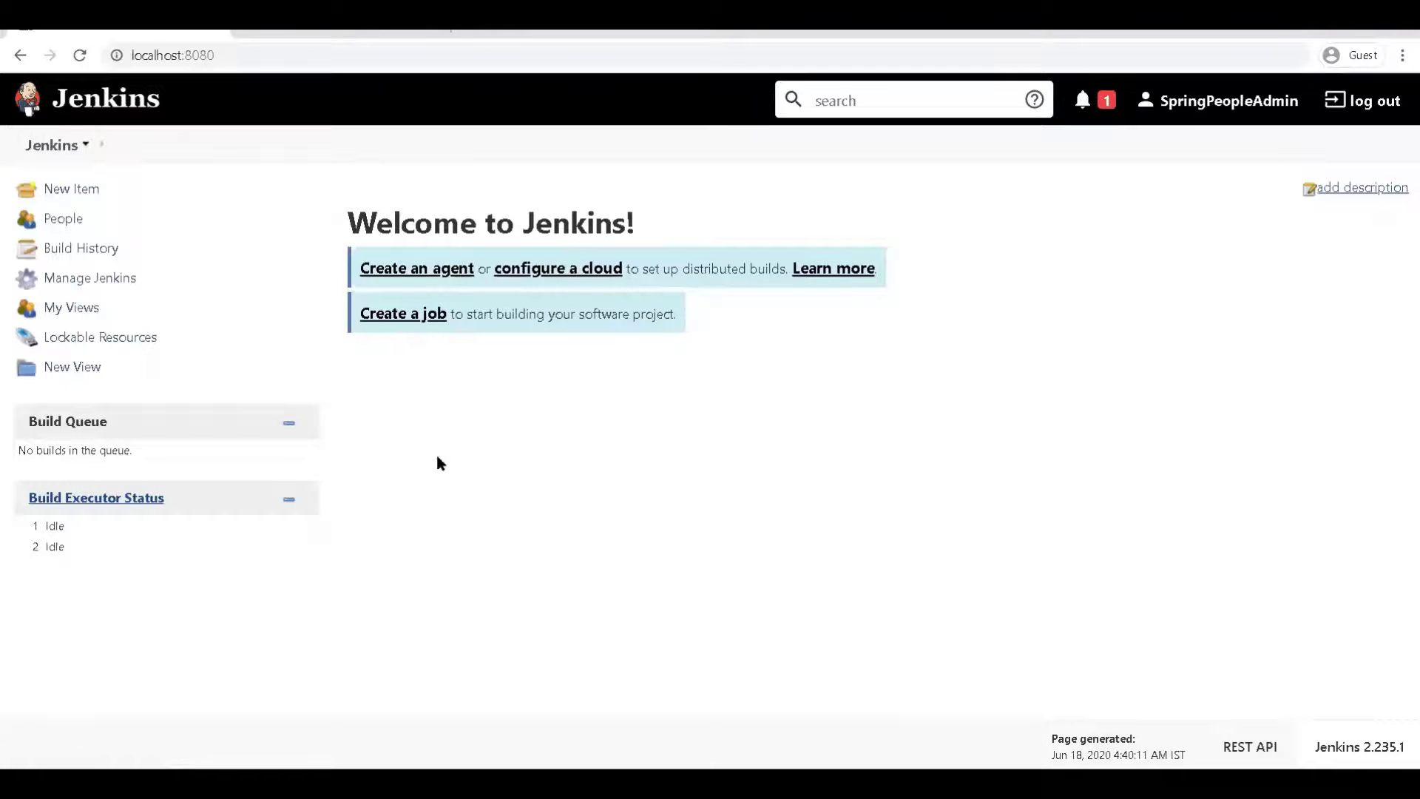
Open Configure Global Security and add 'jobmanager' to the permission matrix
click(104, 283)
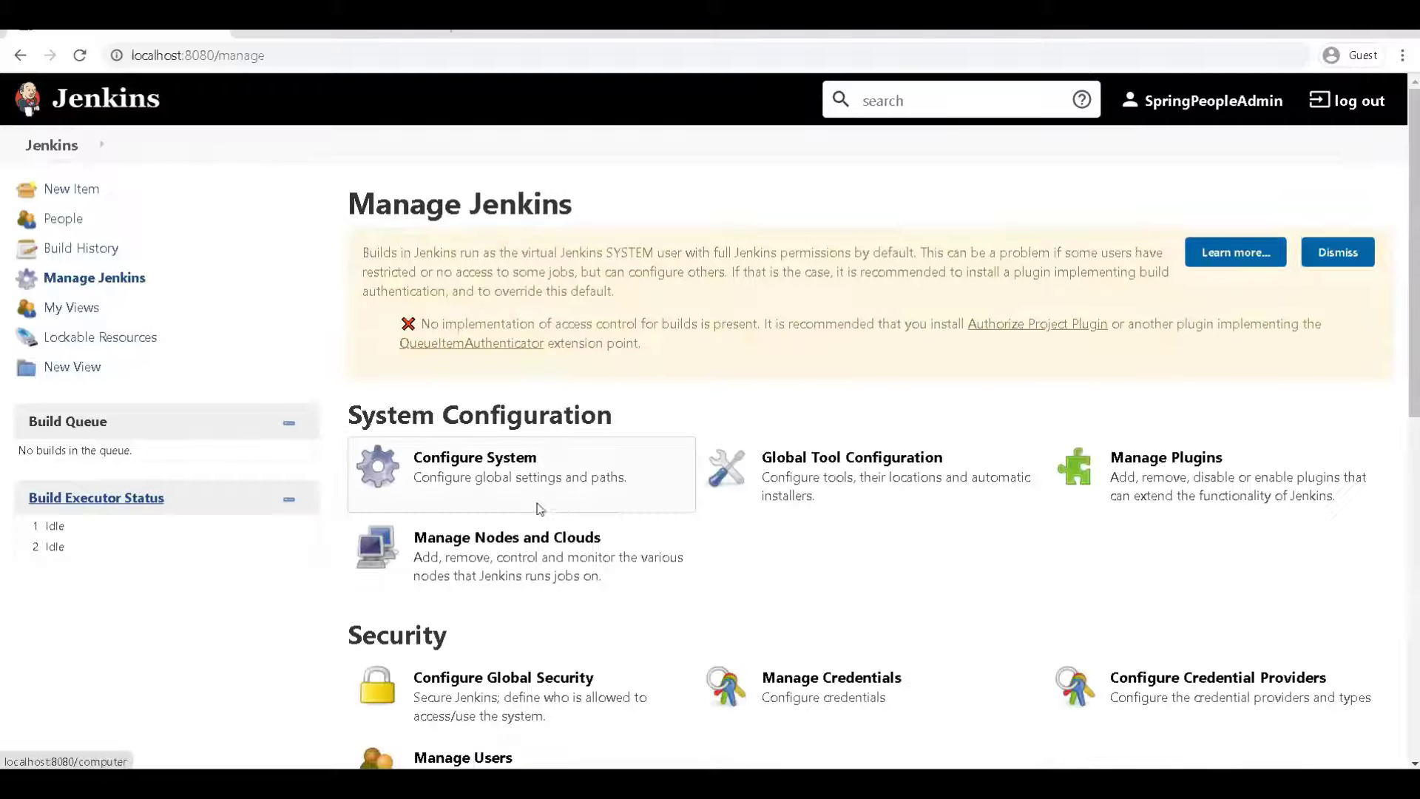
scroll(492, 569, down, 4)
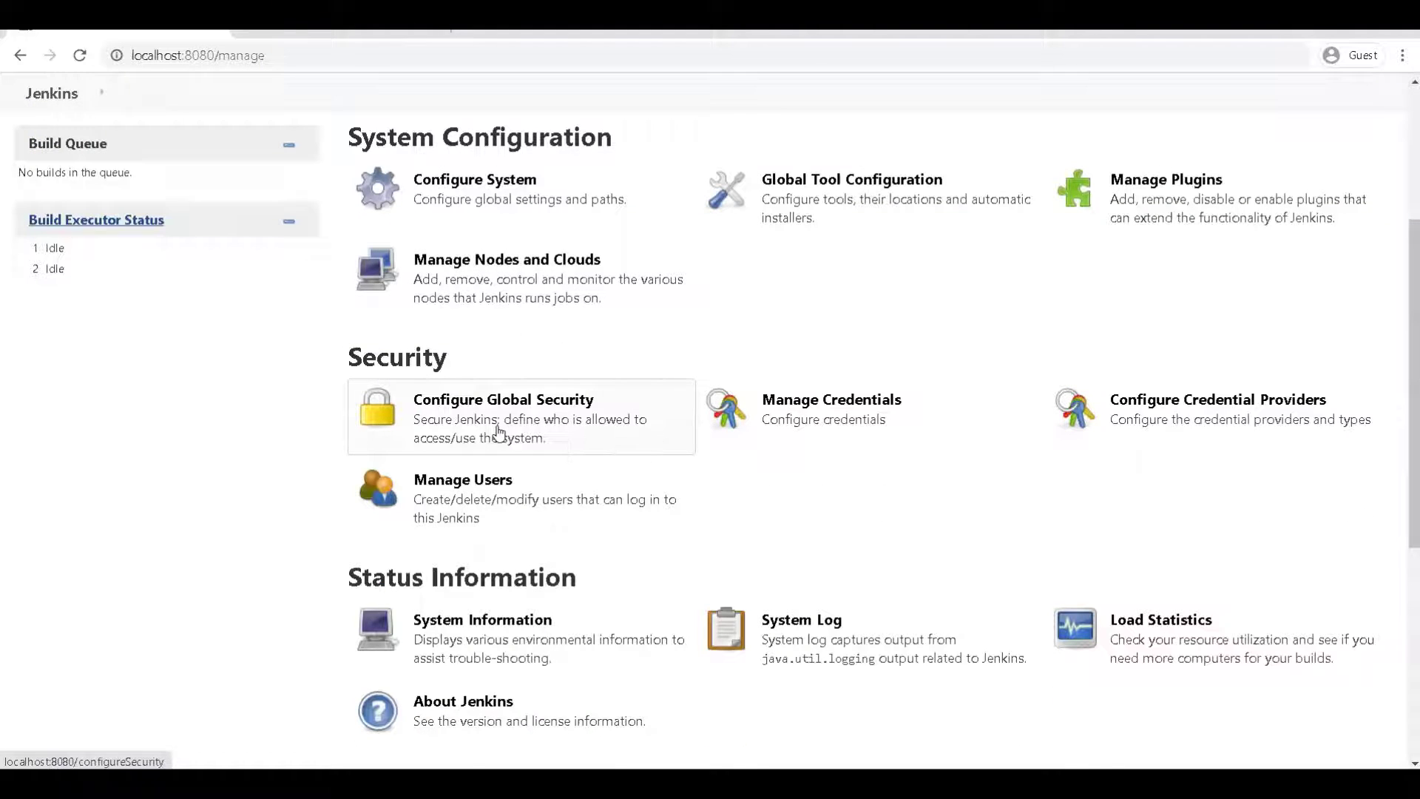
click(498, 433)
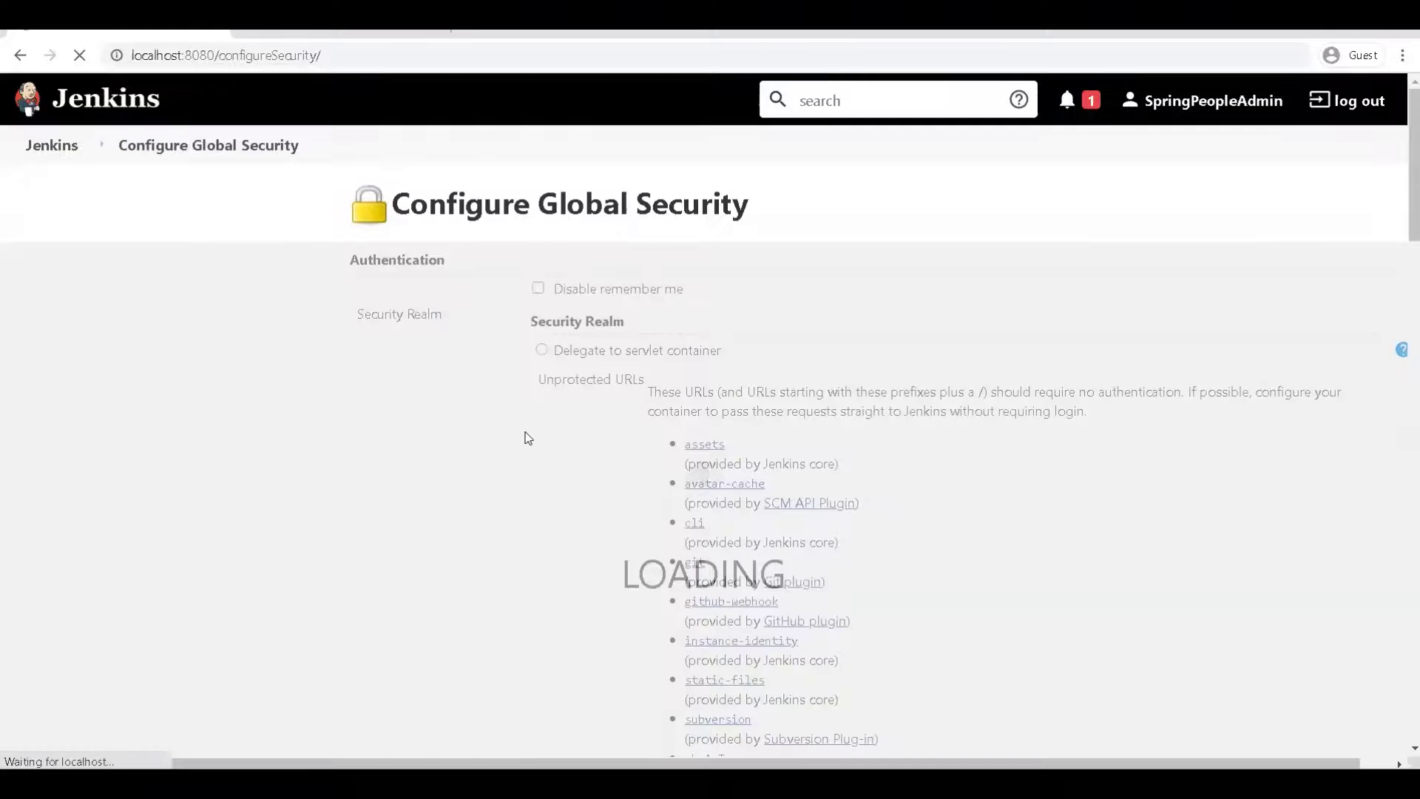
scroll(524, 437, down, 6)
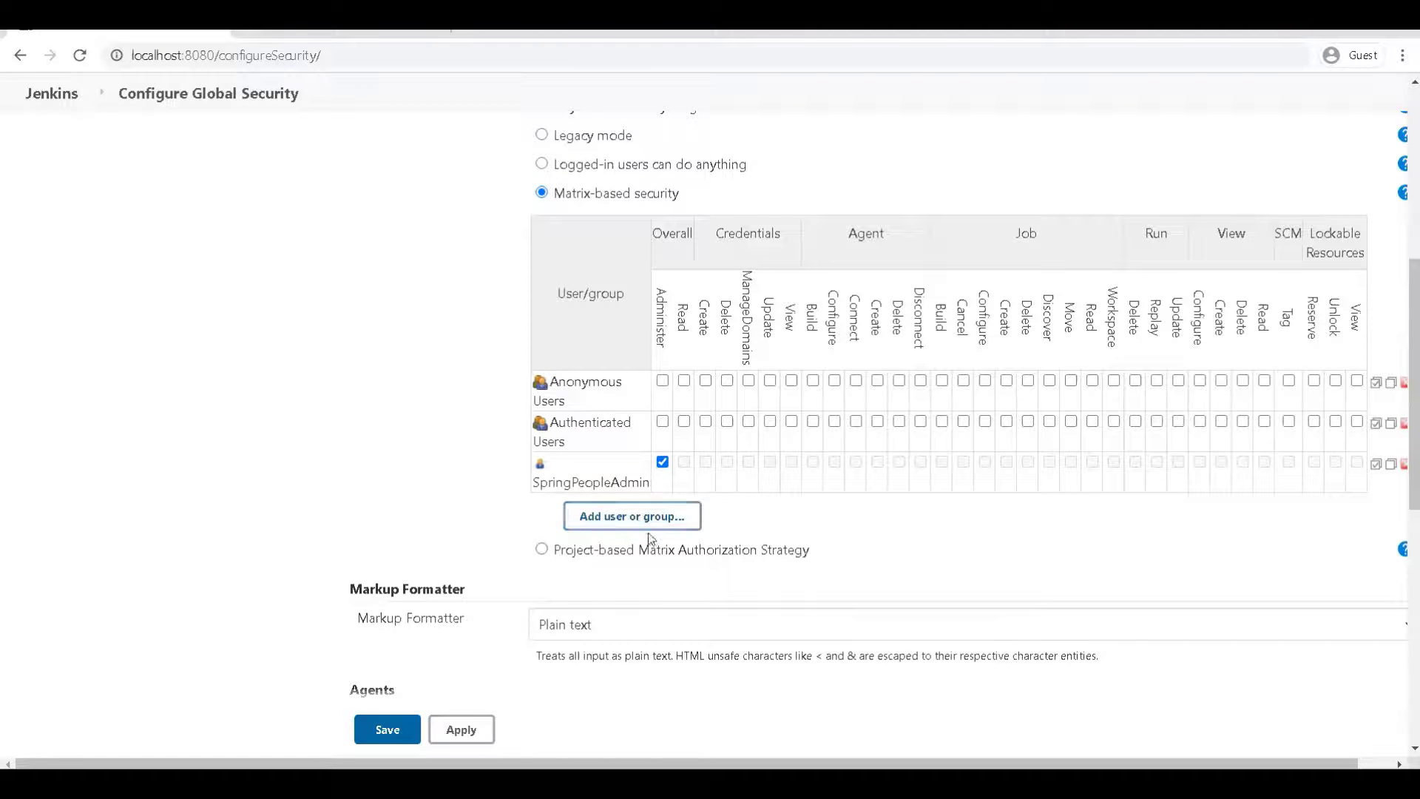
click(668, 522)
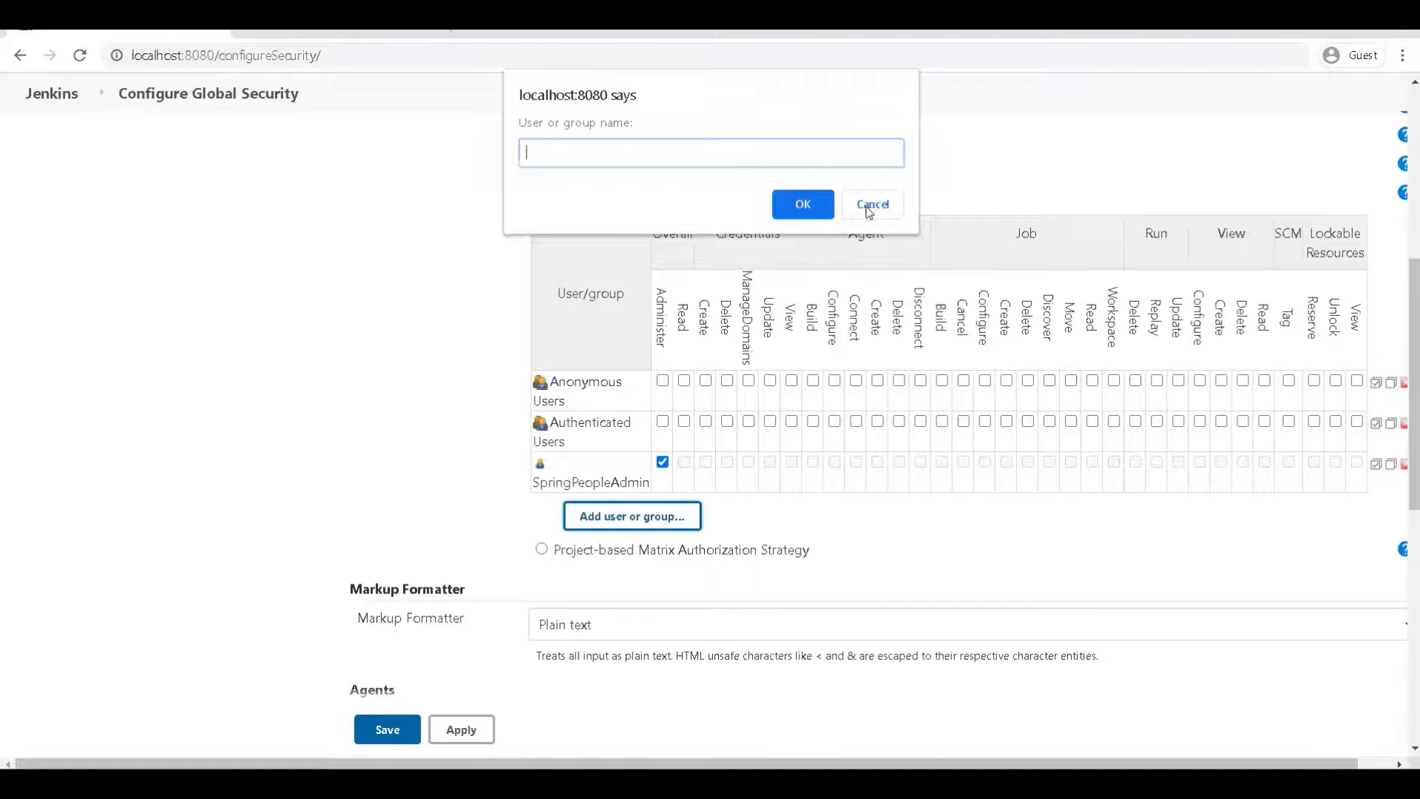
text(jobmanager)
click(820, 210)
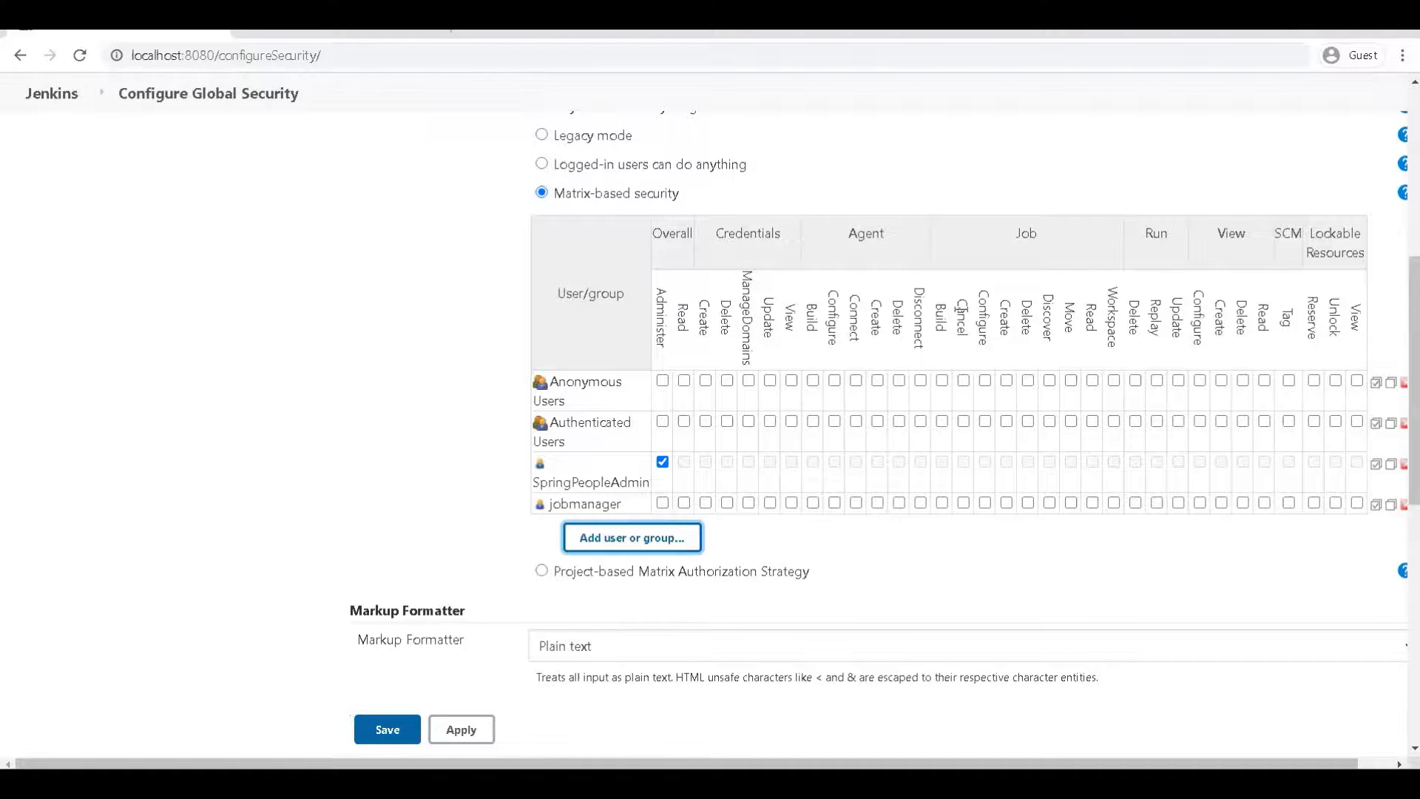
Grant jobmanager Job Build, Cancel, Configure, Create, Delete, Move, Read and Workspace, and save
click(943, 504)
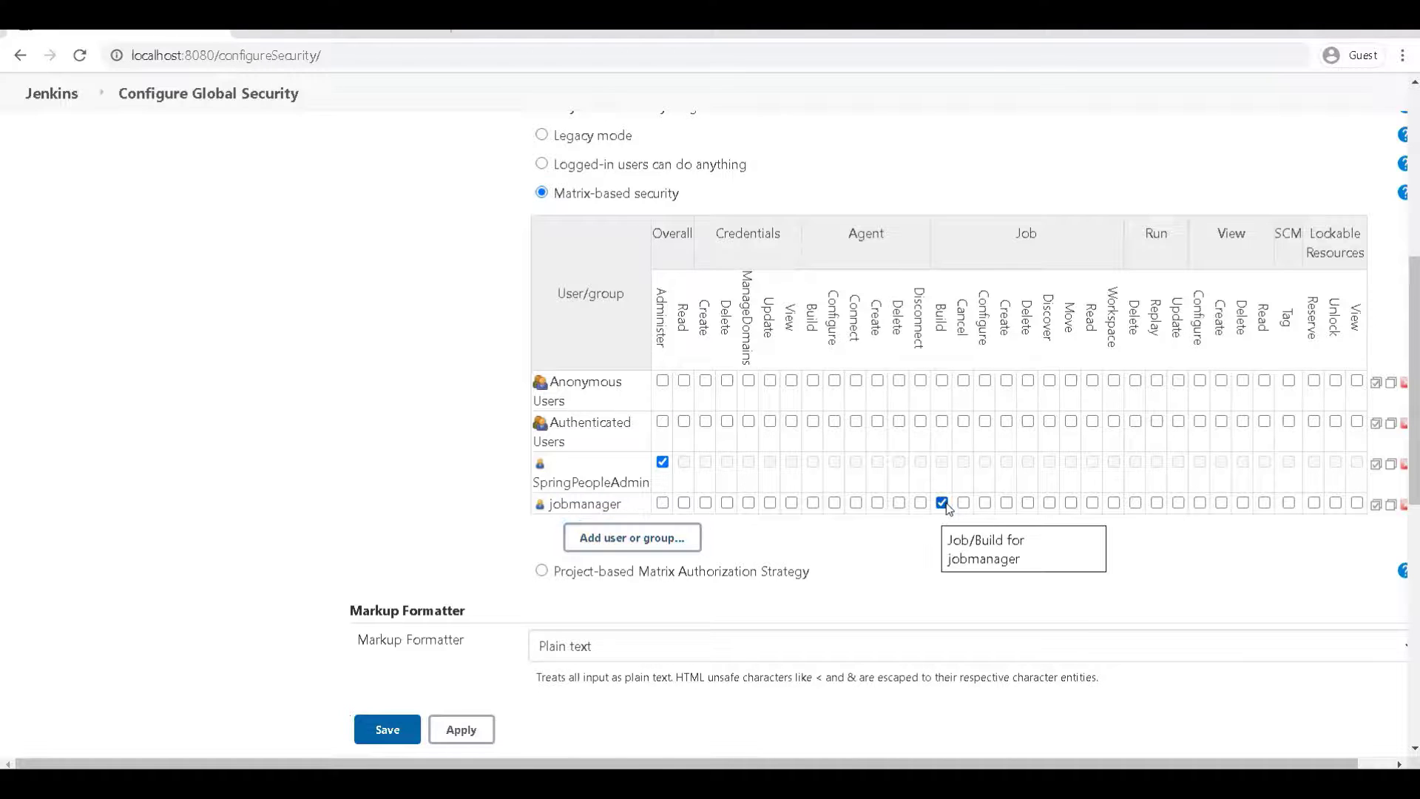
click(963, 503)
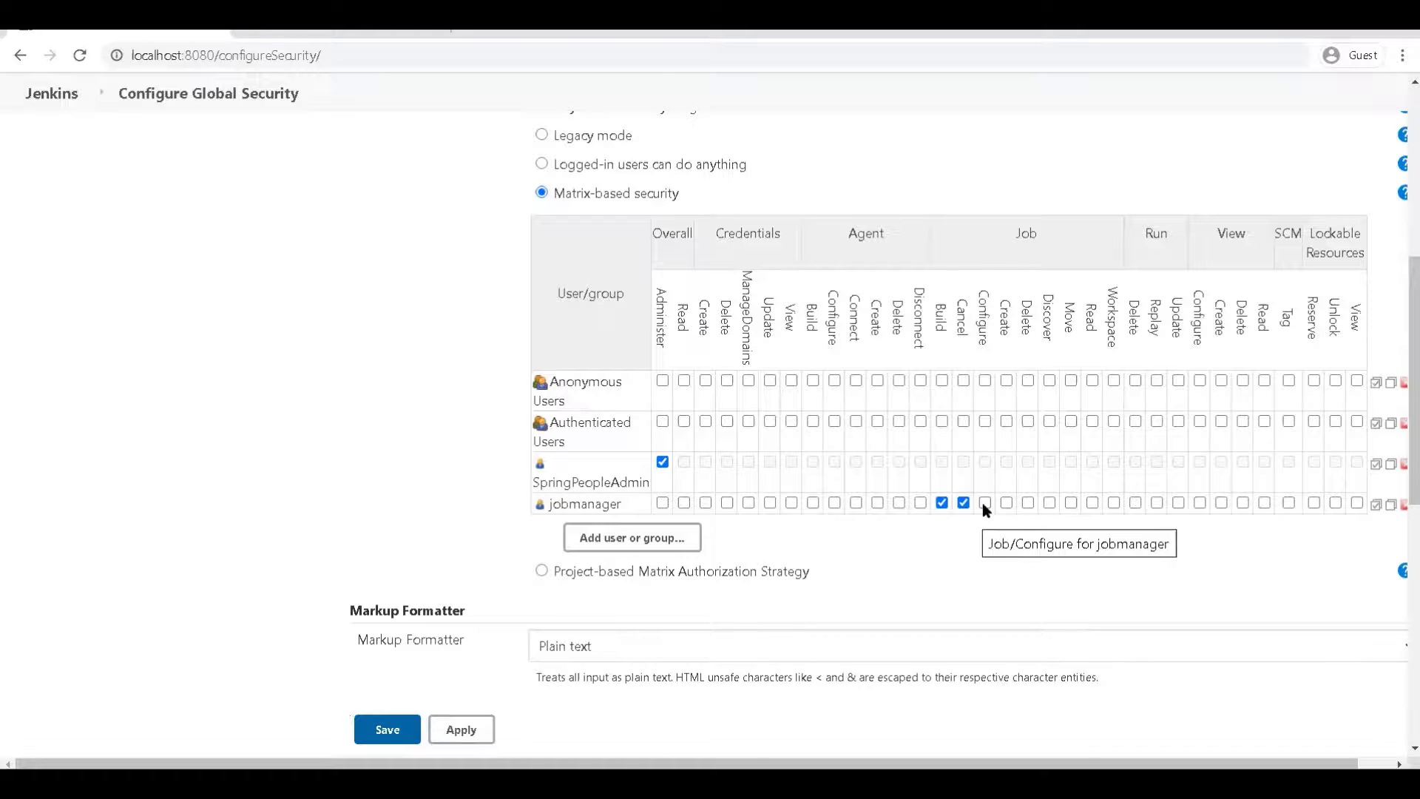
click(984, 503)
click(1006, 504)
click(1029, 505)
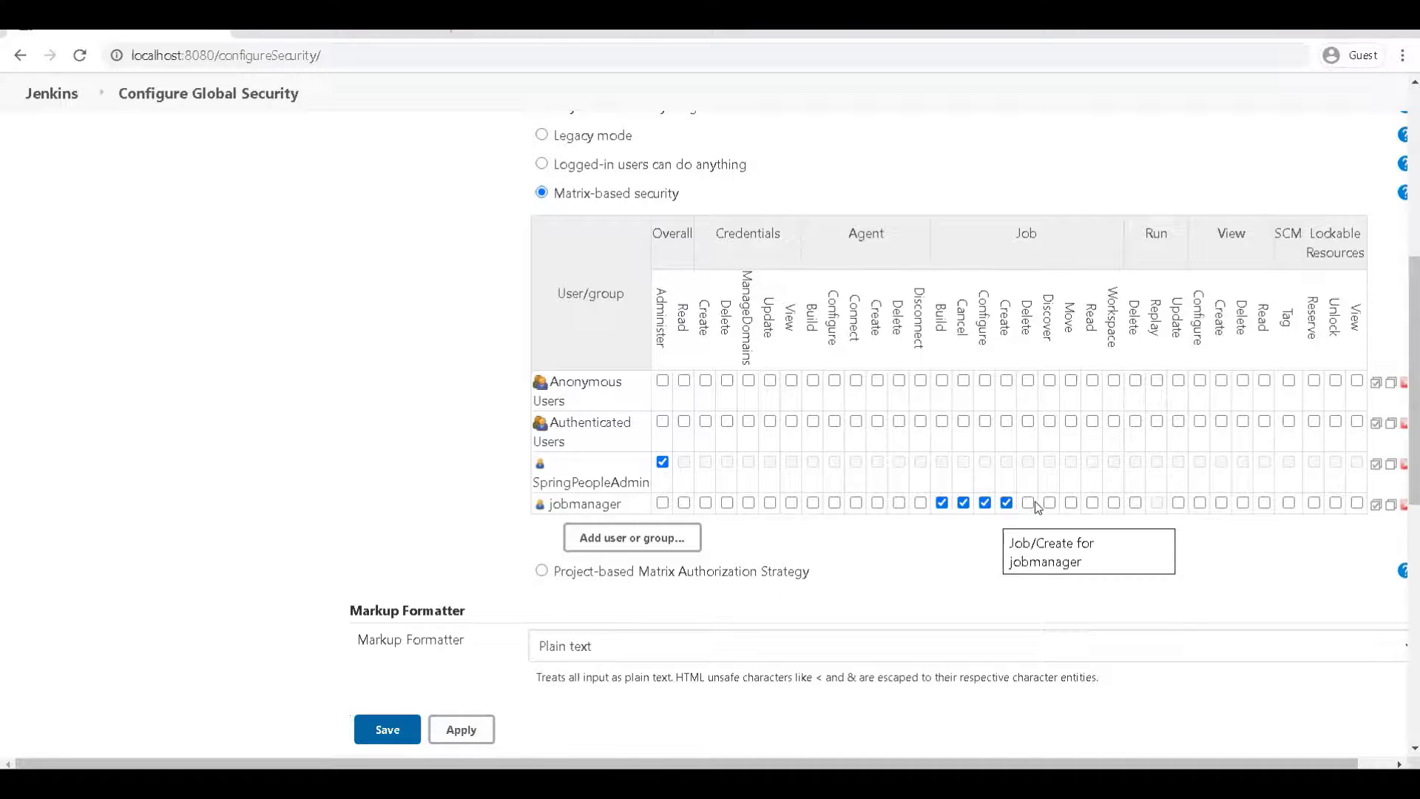
click(1050, 504)
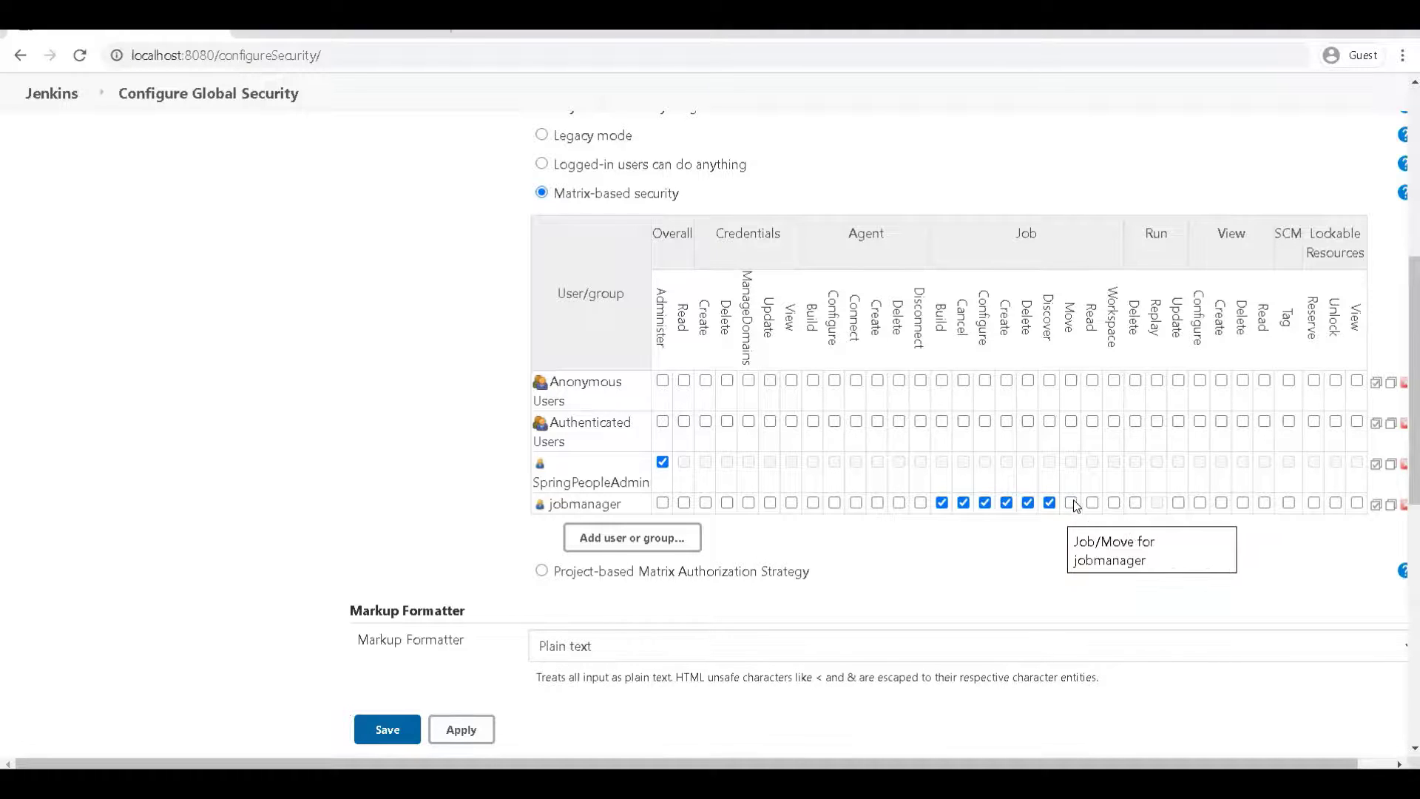
click(1071, 504)
click(1092, 505)
click(1114, 505)
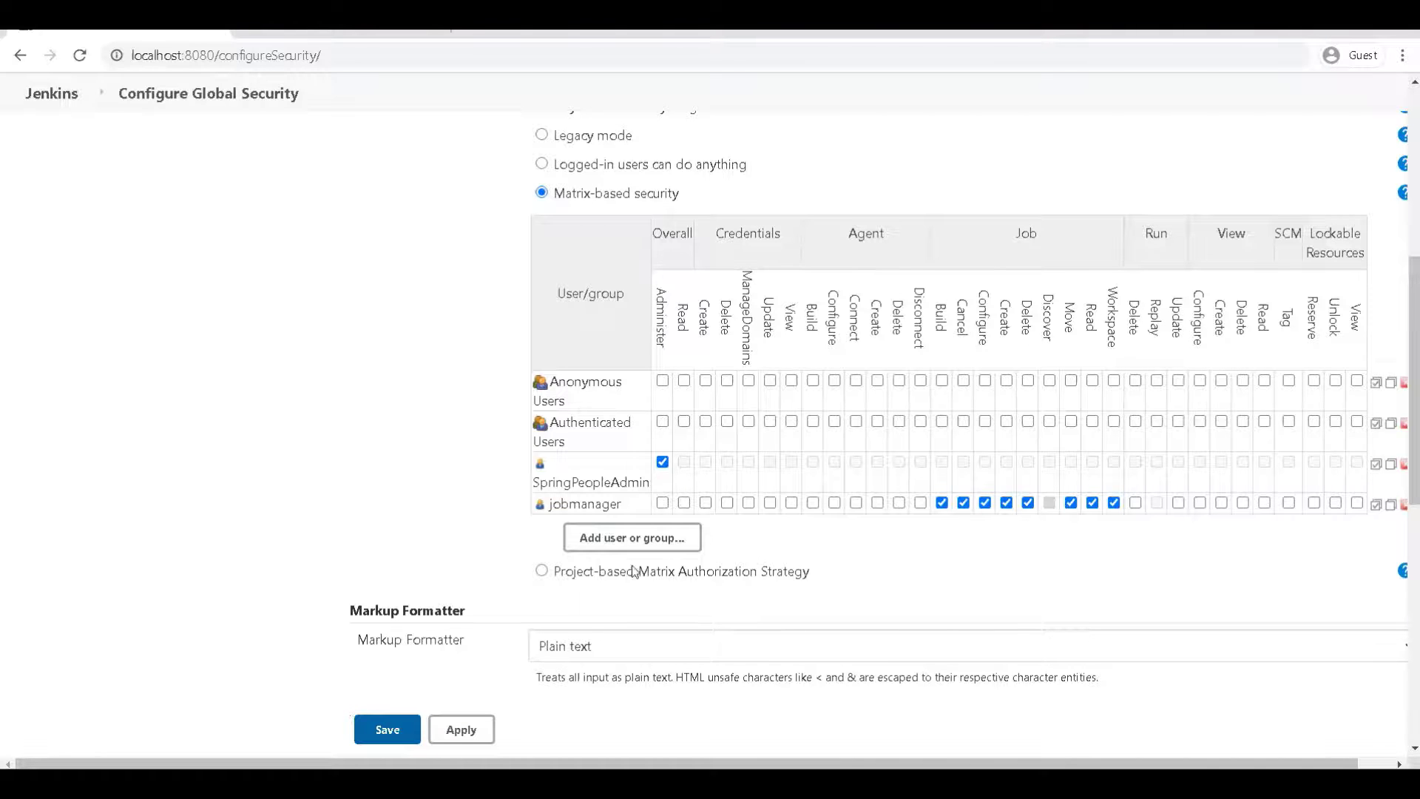
click(385, 731)
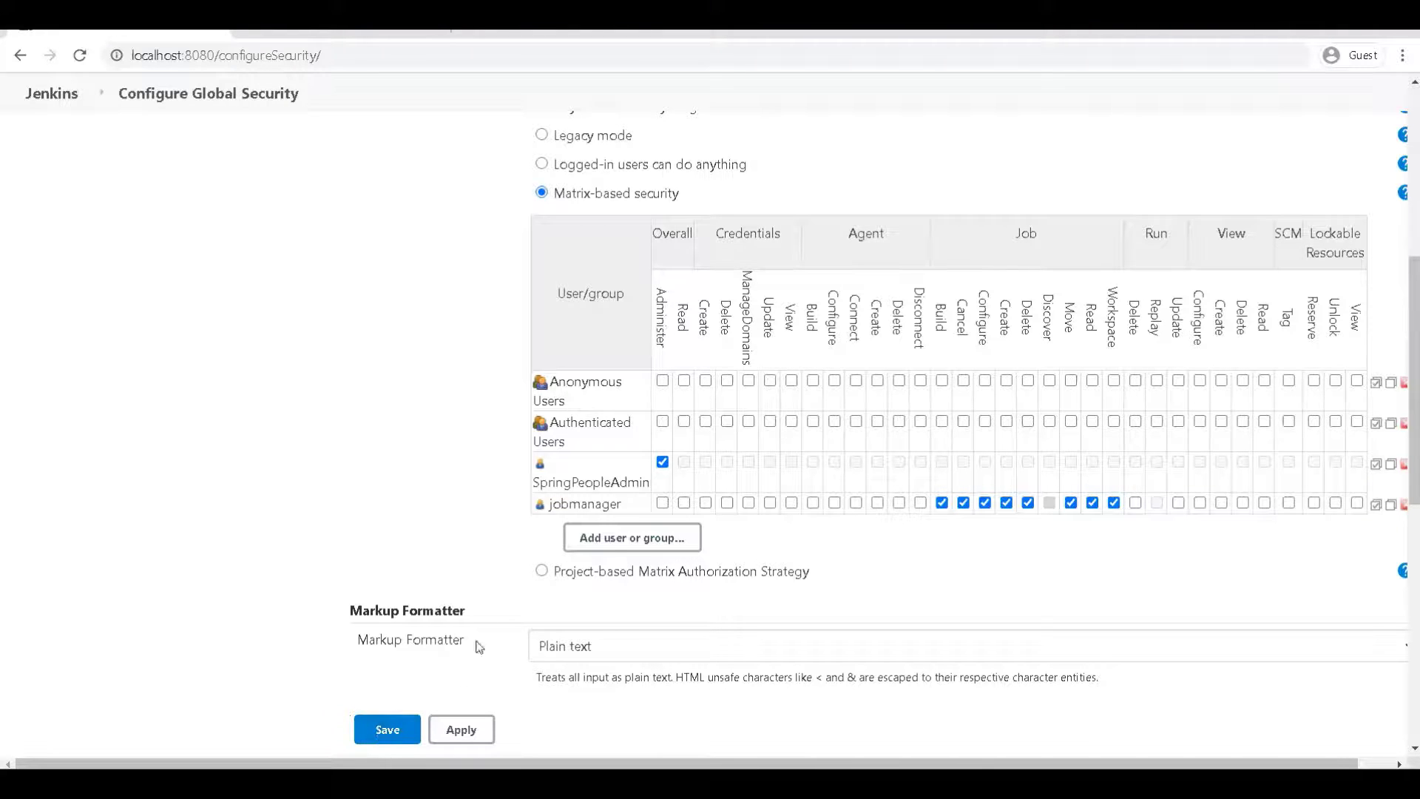
double_click(597, 503)
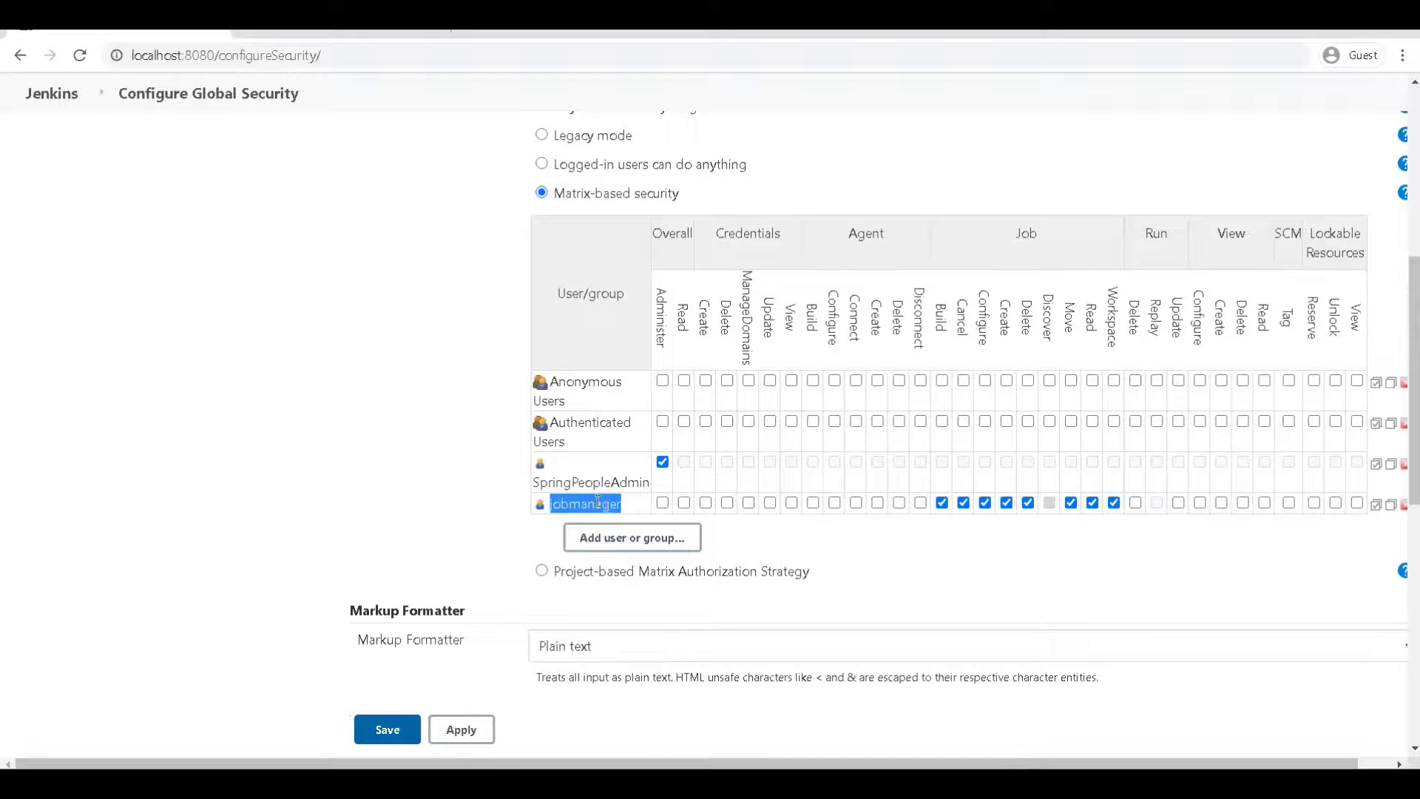
click(399, 731)
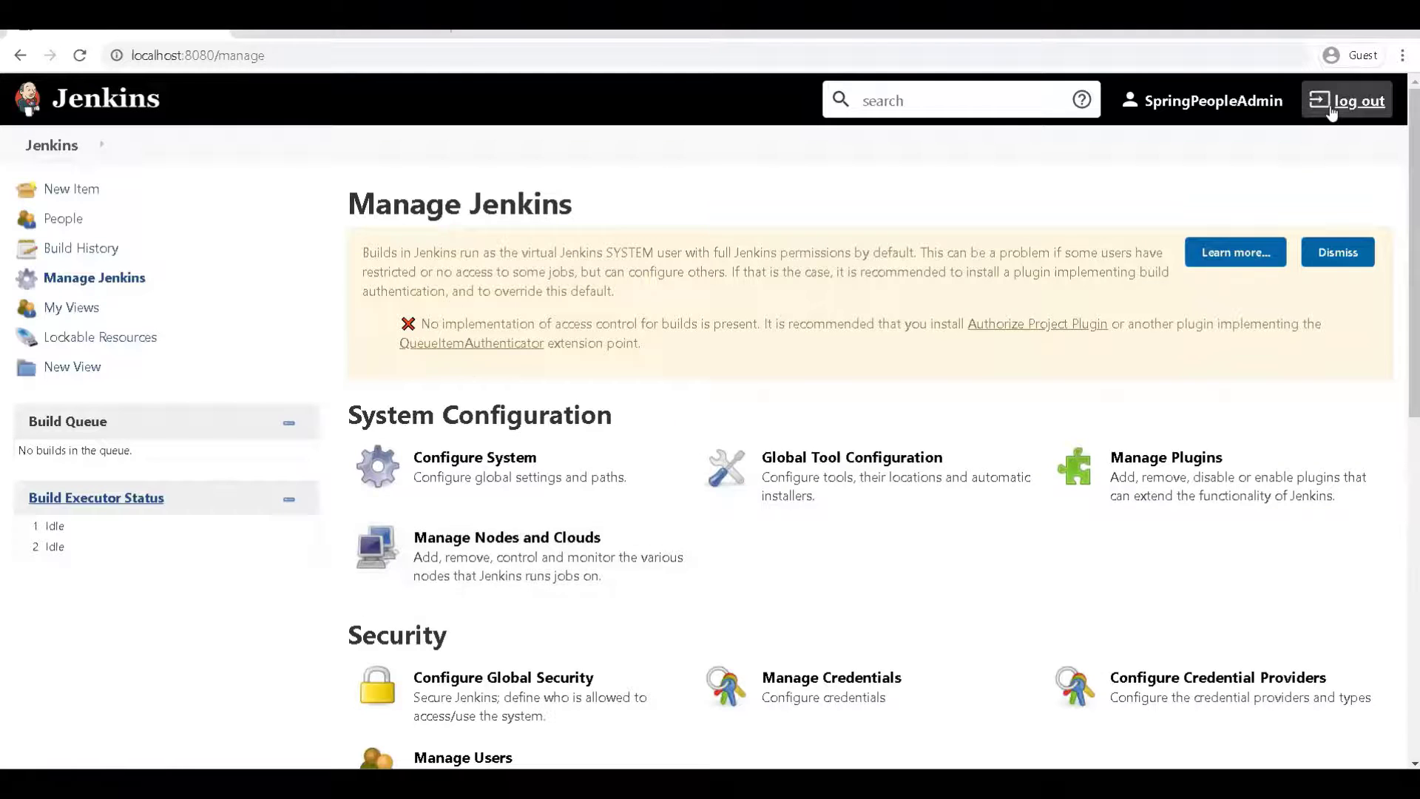
Log out of the administrator account and sign in as jobmanager
click(1325, 102)
text(jobmanager)
click(708, 477)
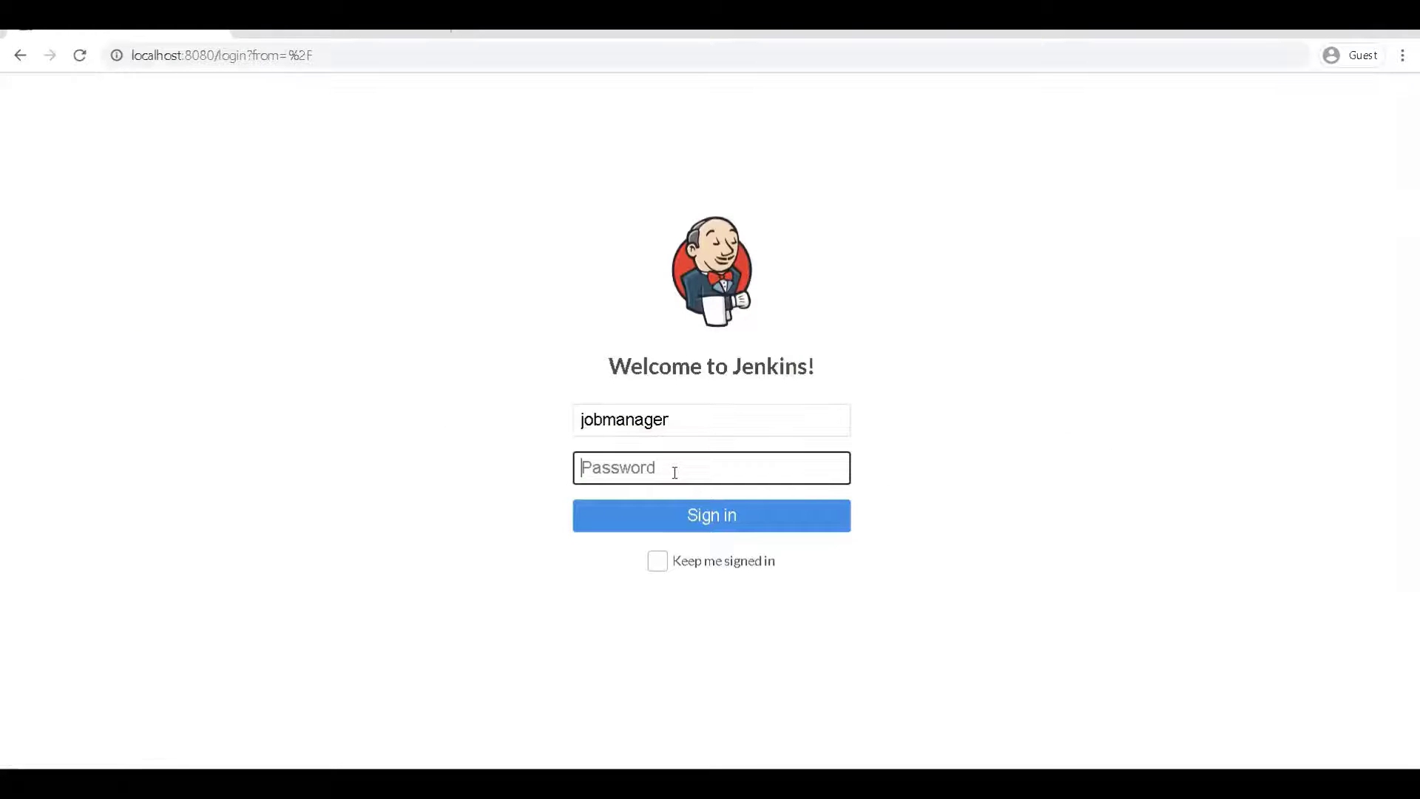
text(jobmanager)
click(673, 523)
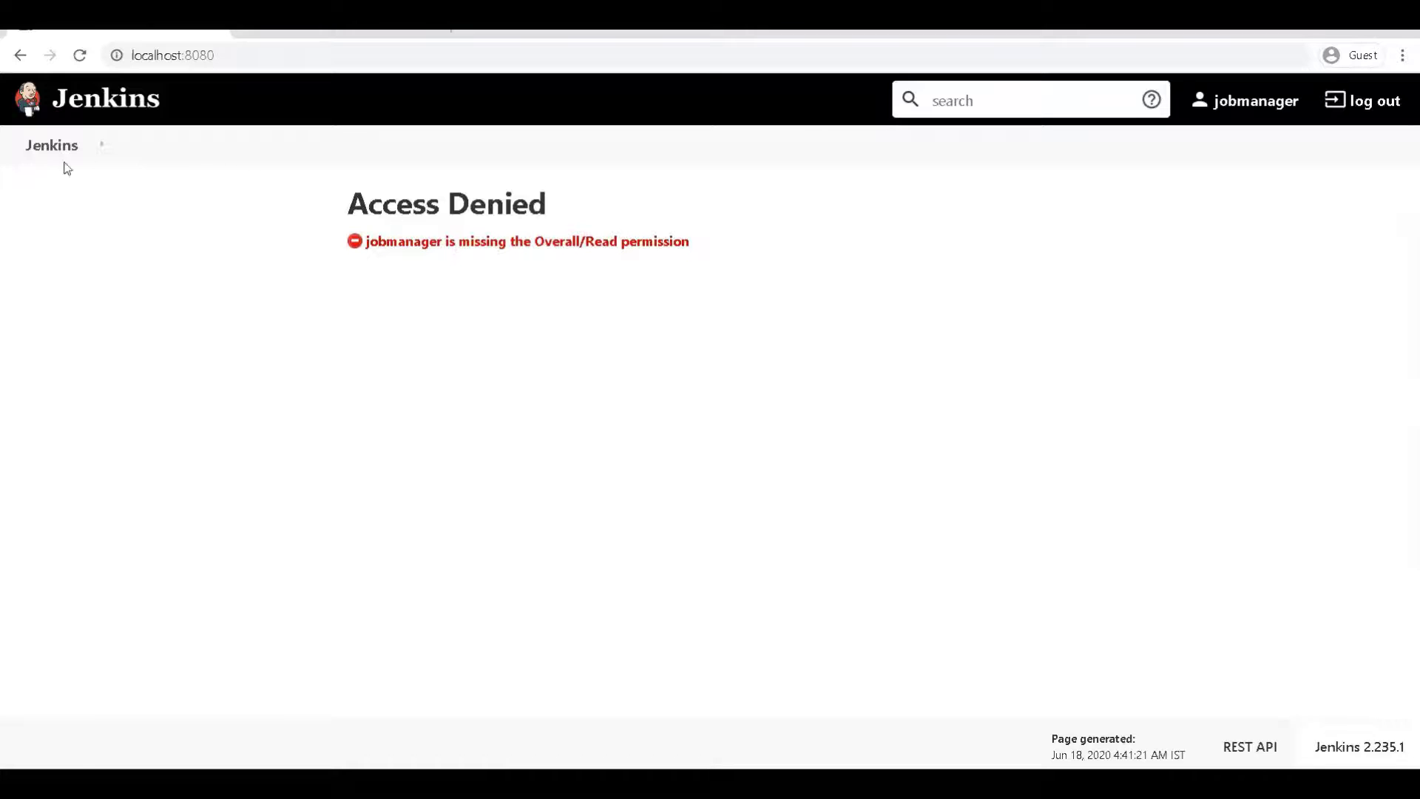
Confirm jobmanager gets Access Denied for missing Overall/Read, then log it out
click(49, 146)
click(1251, 103)
click(1382, 103)
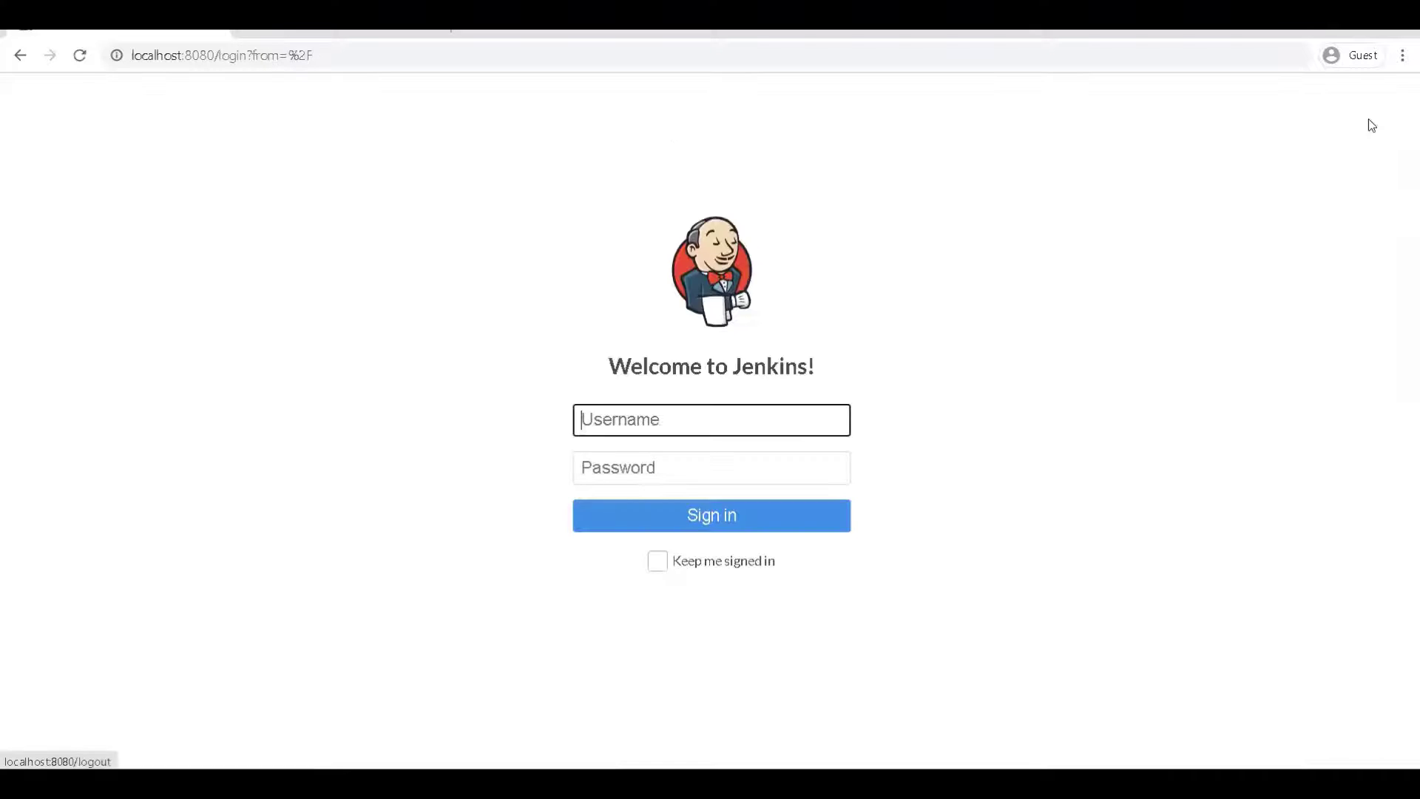
Sign back in with the administrator username and password
click(710, 426)
text(SpringPeopleAdmin)
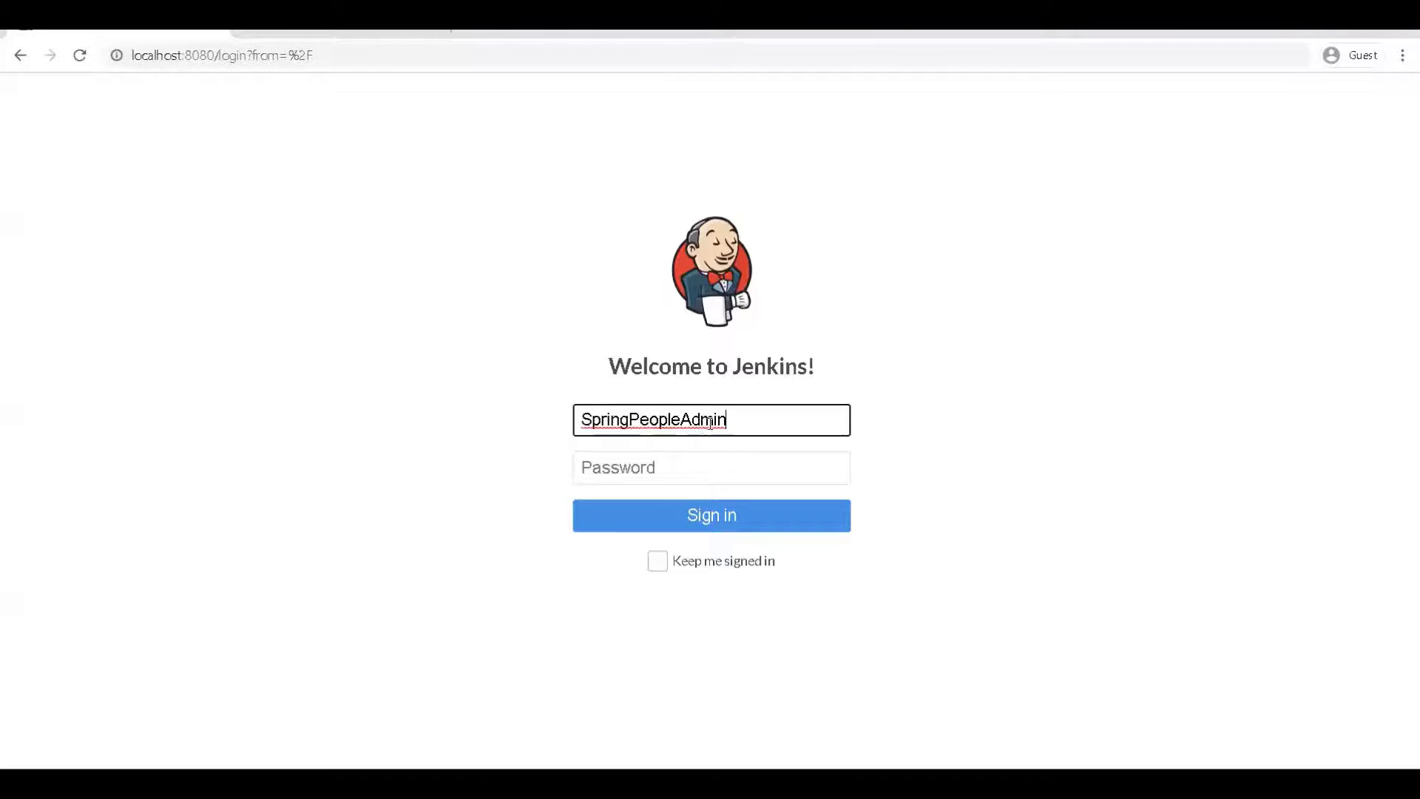
click(694, 461)
key(ctrl+v)
click(699, 510)
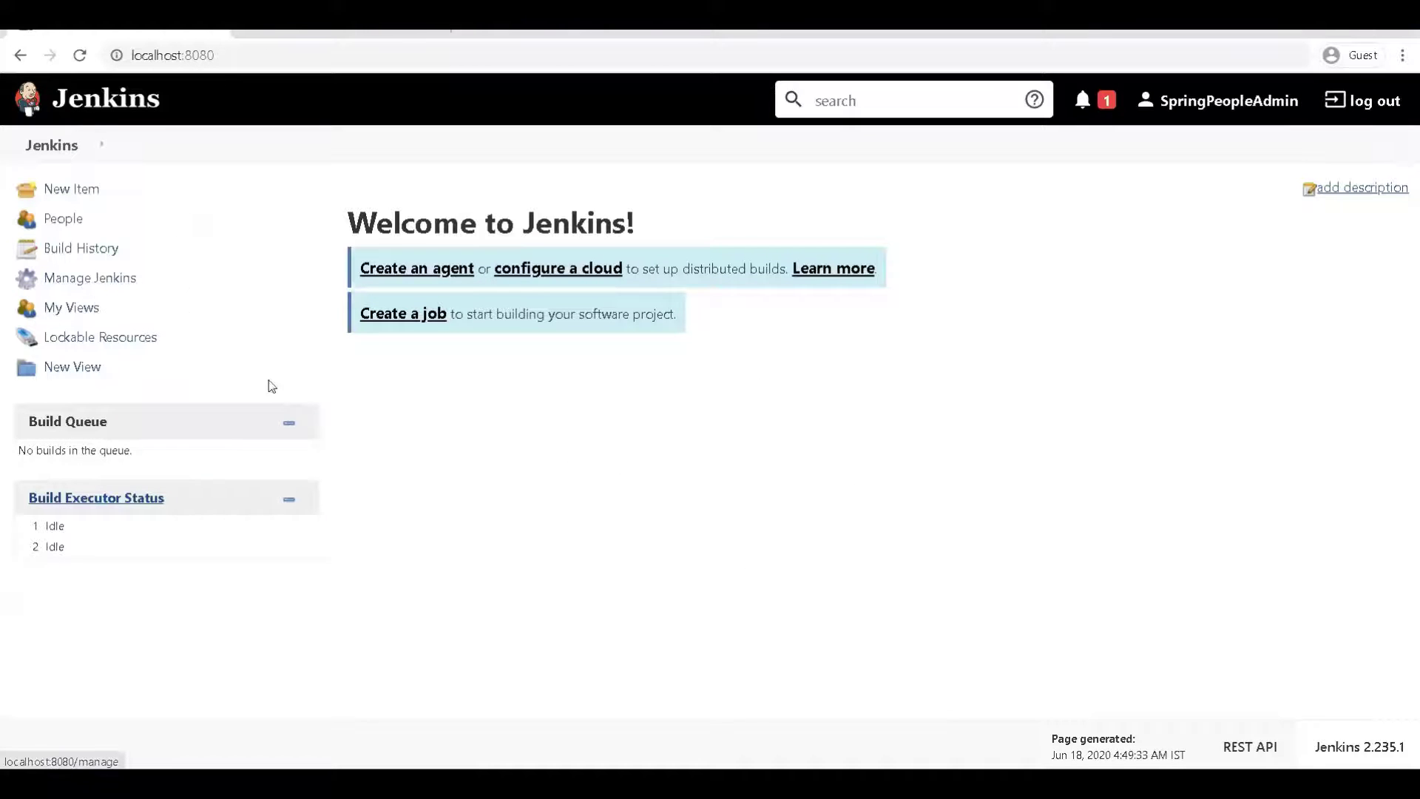
Tick Overall/Read for jobmanager in Configure Global Security and save
click(89, 288)
scroll(421, 509, down, 2)
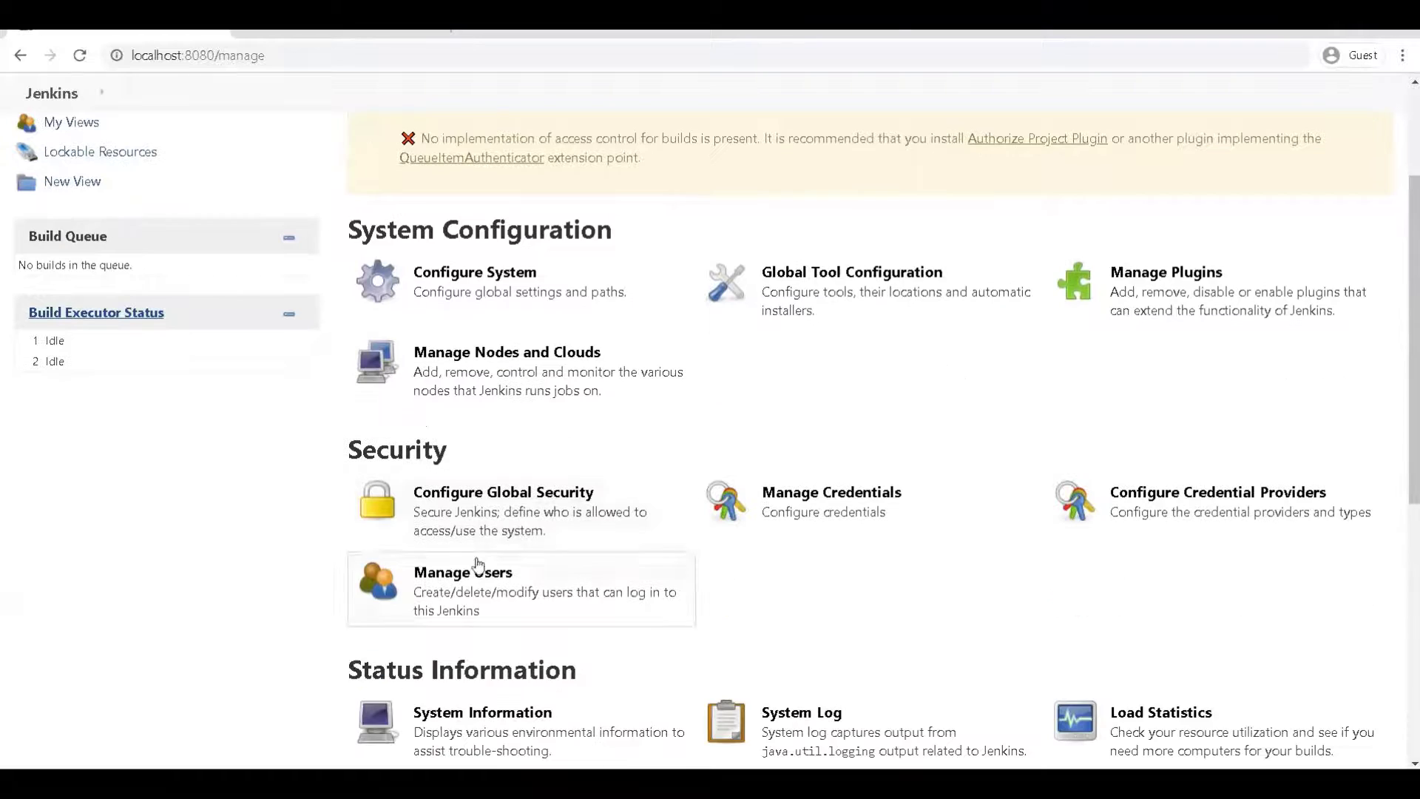
click(497, 514)
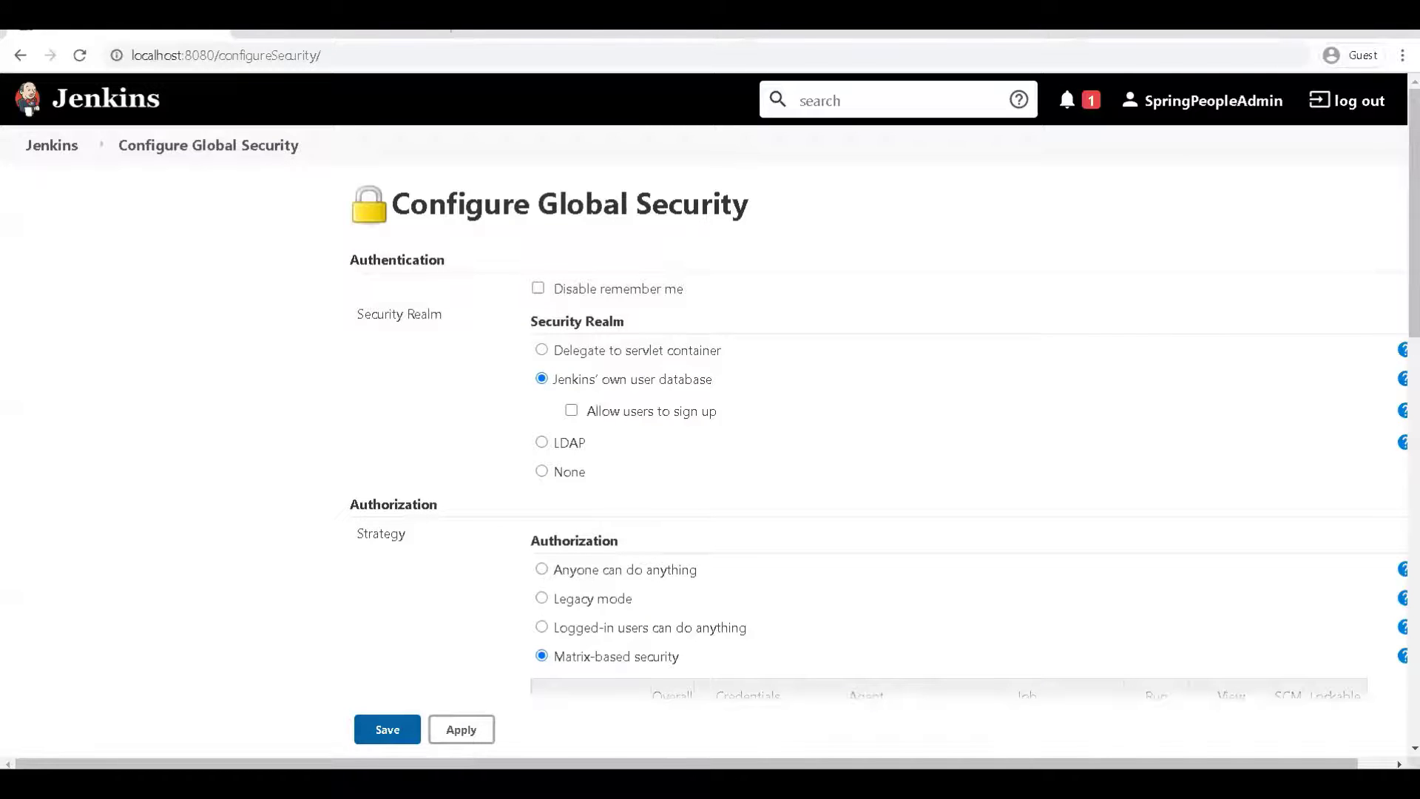
scroll(1221, 358, down, 5)
scroll(928, 423, down, 4)
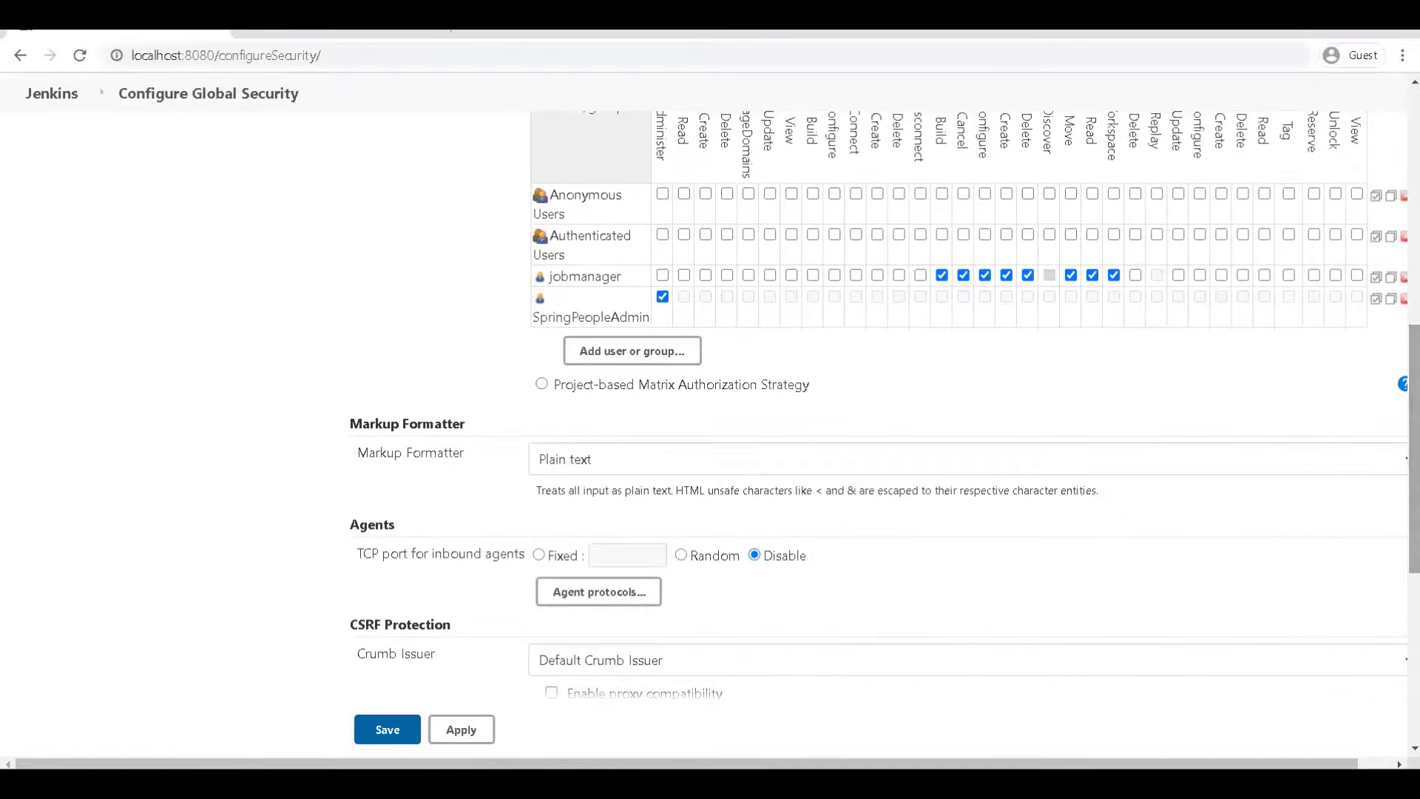
click(684, 275)
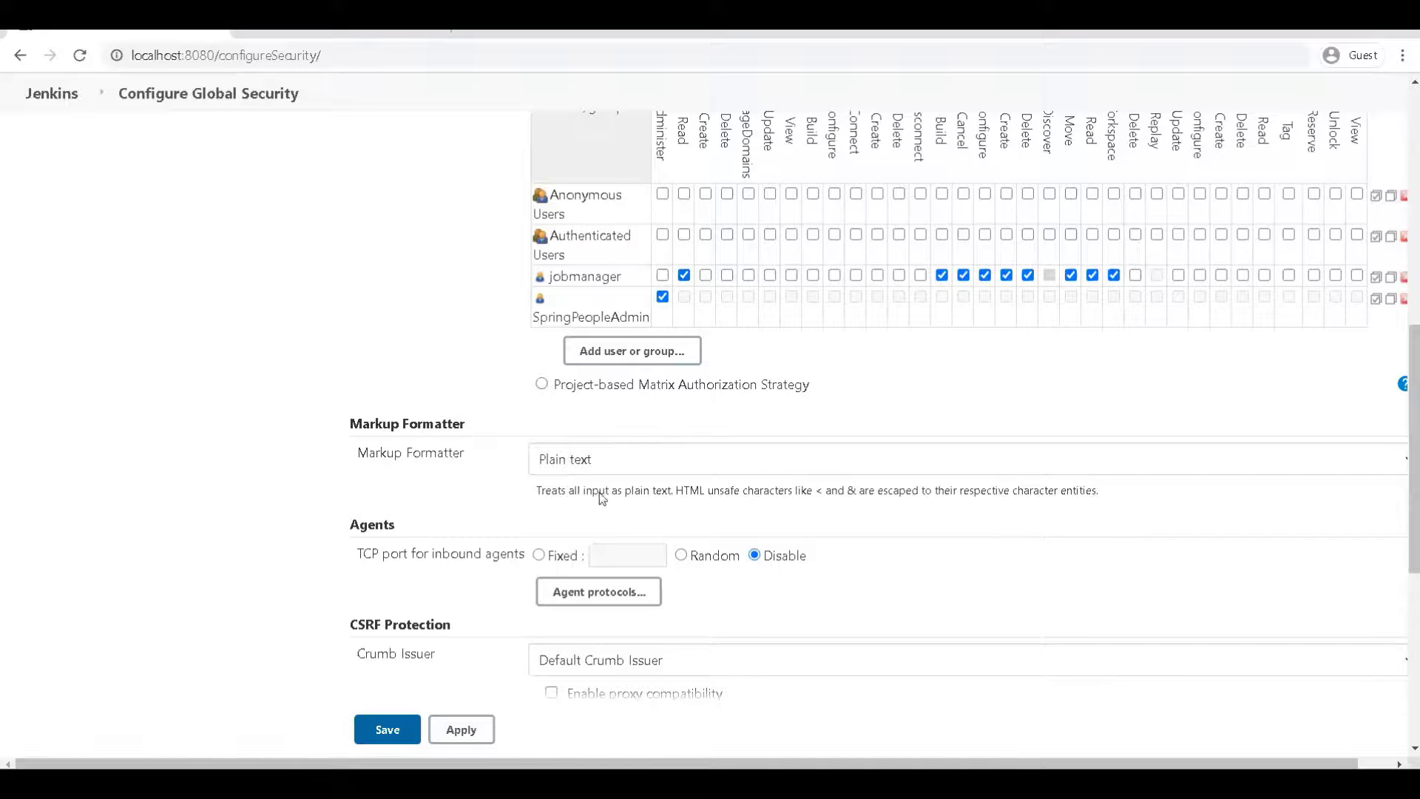
click(386, 730)
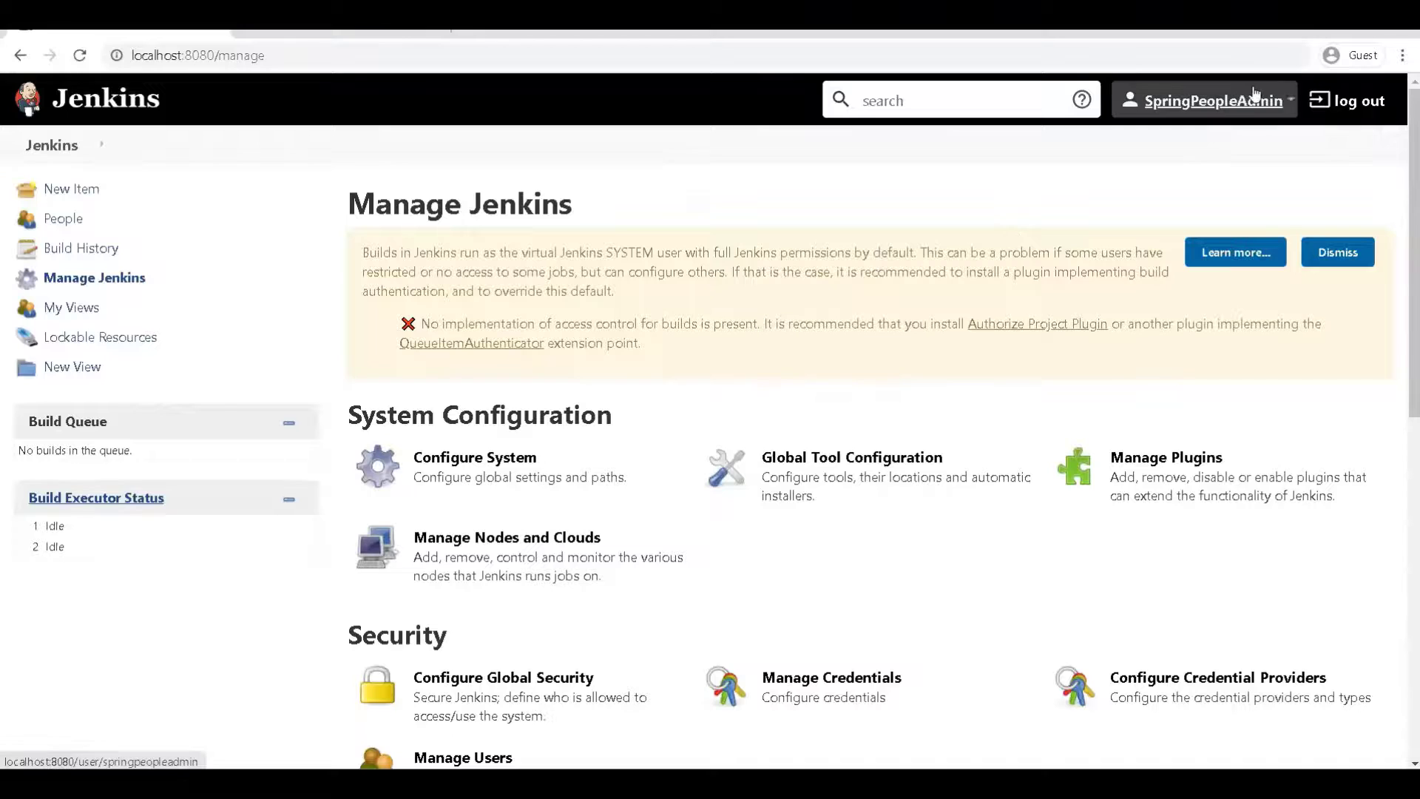
Log out the admin, sign in as jobmanager, and open 'Create a job' from the dashboard
click(1333, 102)
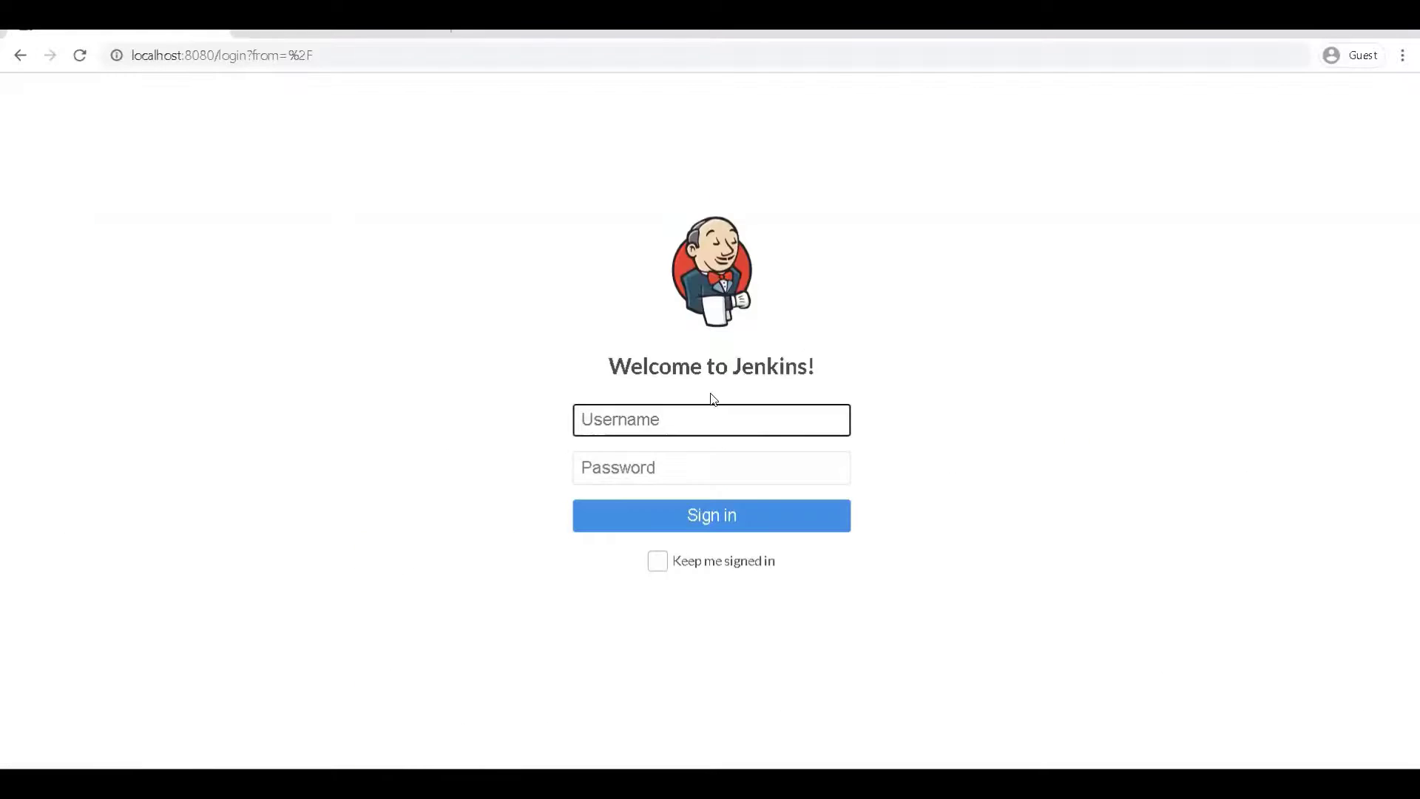
text(jobmanager)
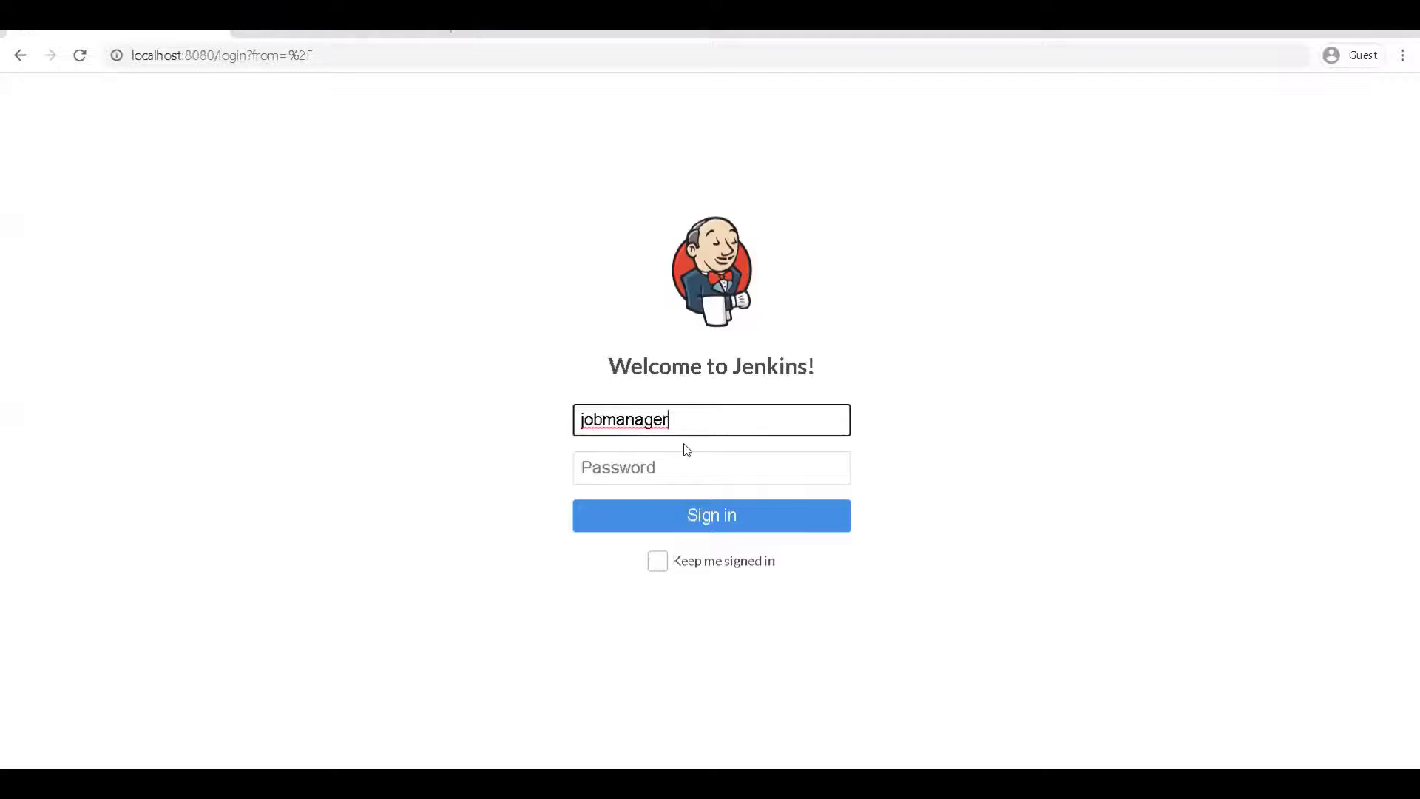
key(ctrl+a)
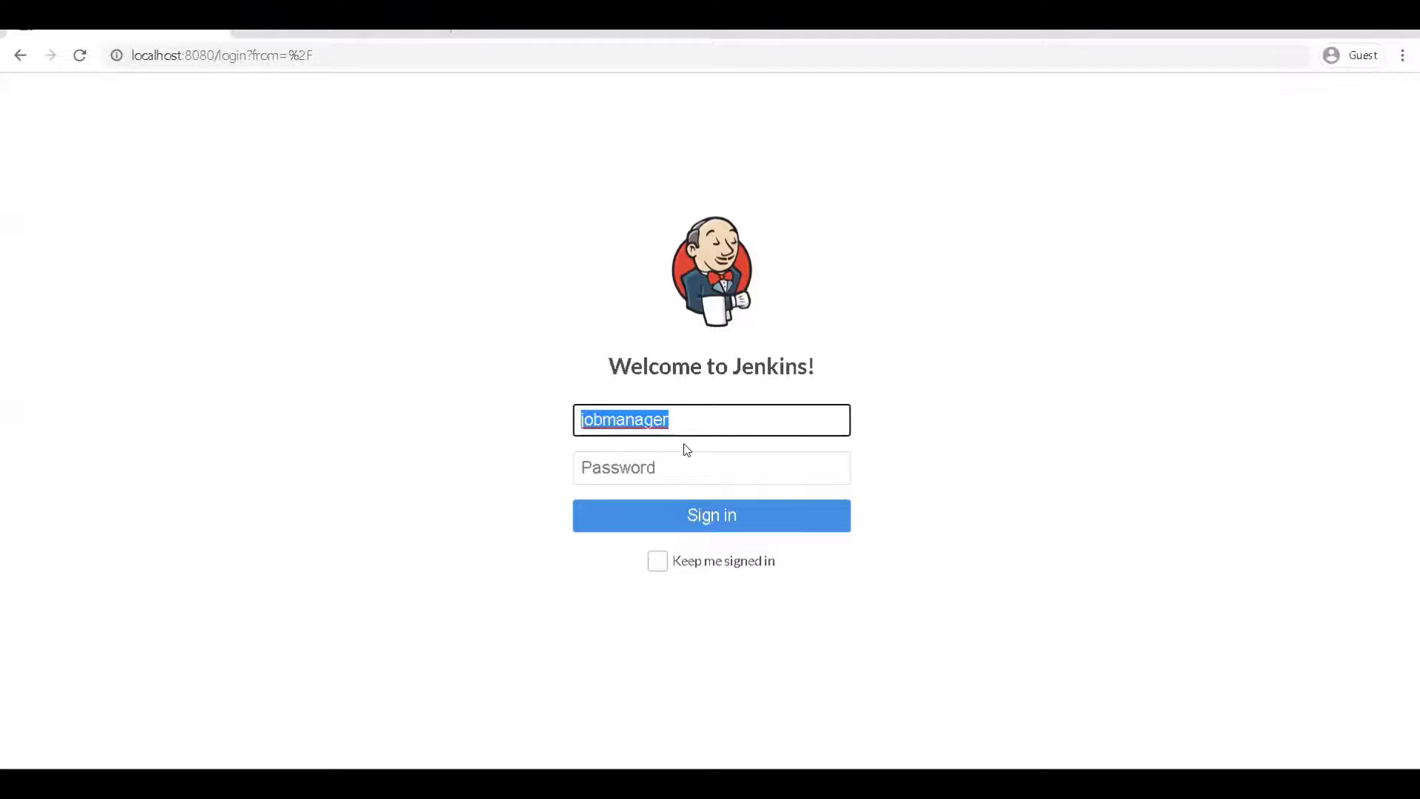
click(678, 454)
key(ctrl+v)
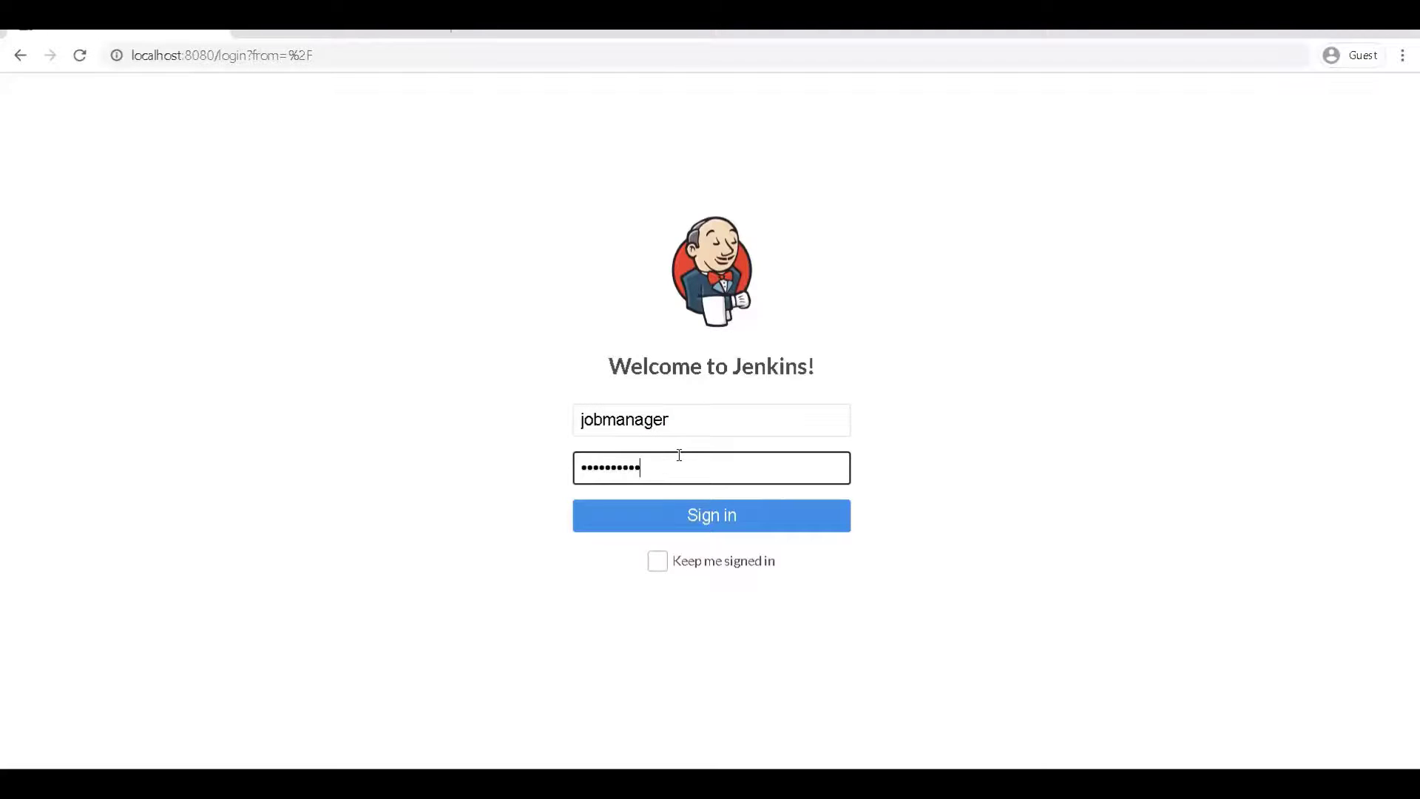
click(677, 518)
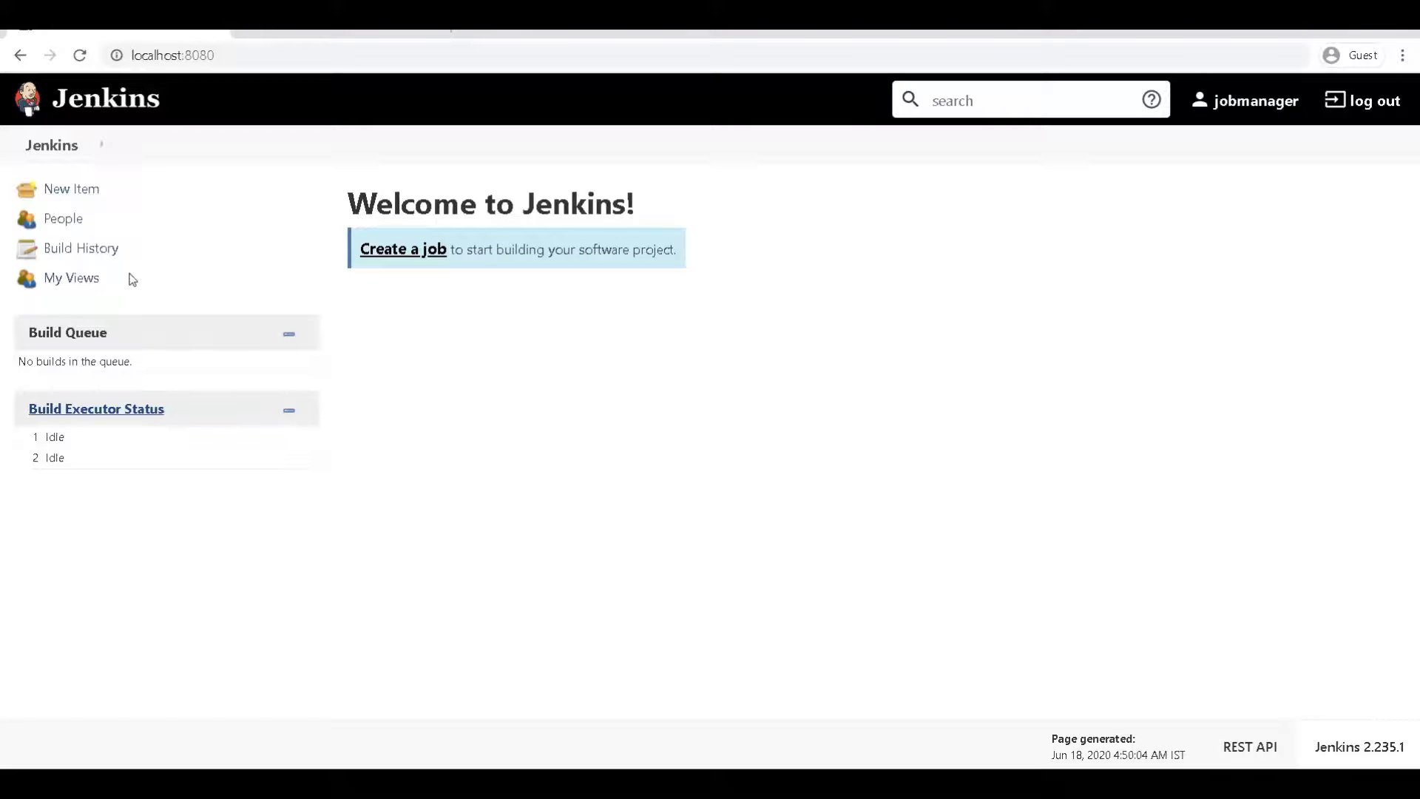
click(389, 251)
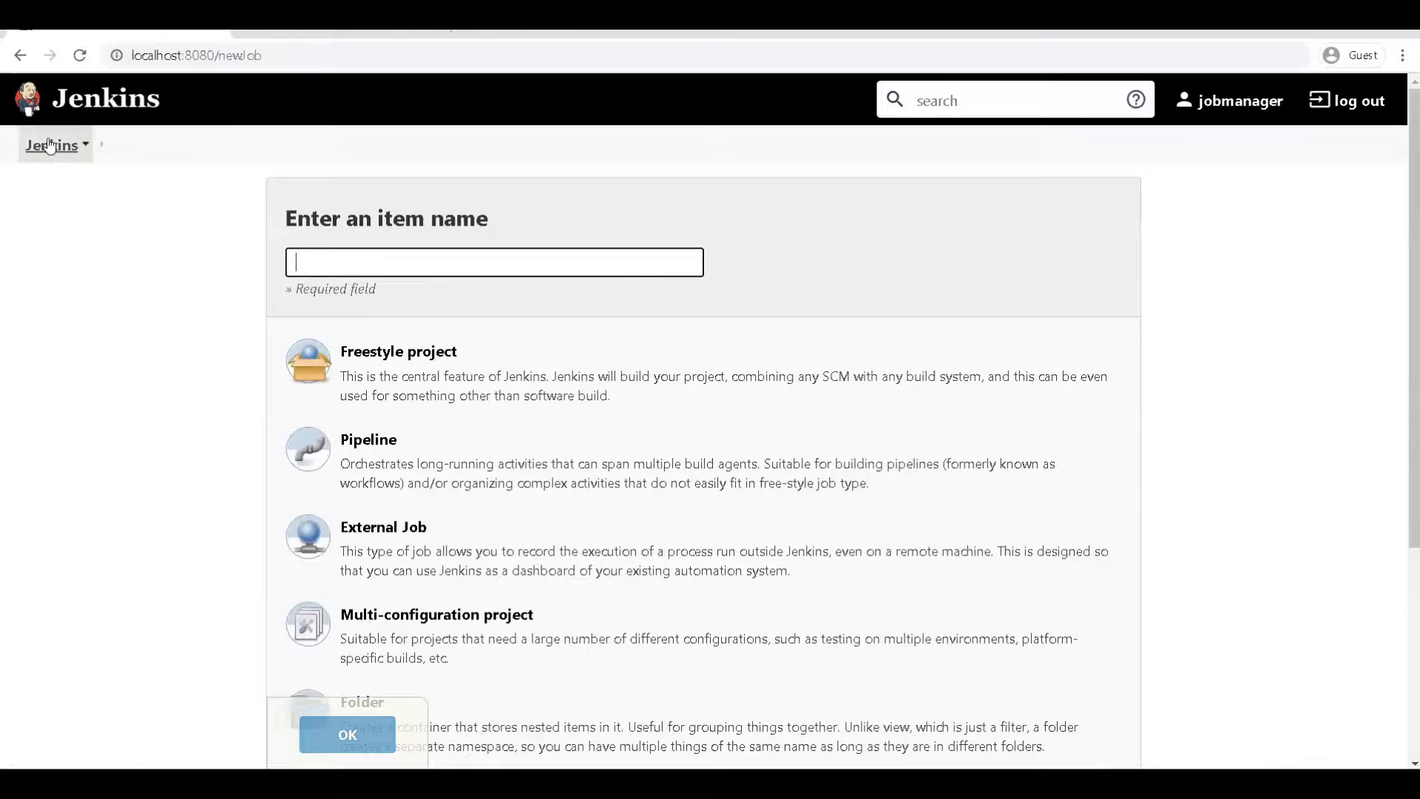
Leave the new item page and return to jobmanager's Jenkins dashboard
click(51, 145)
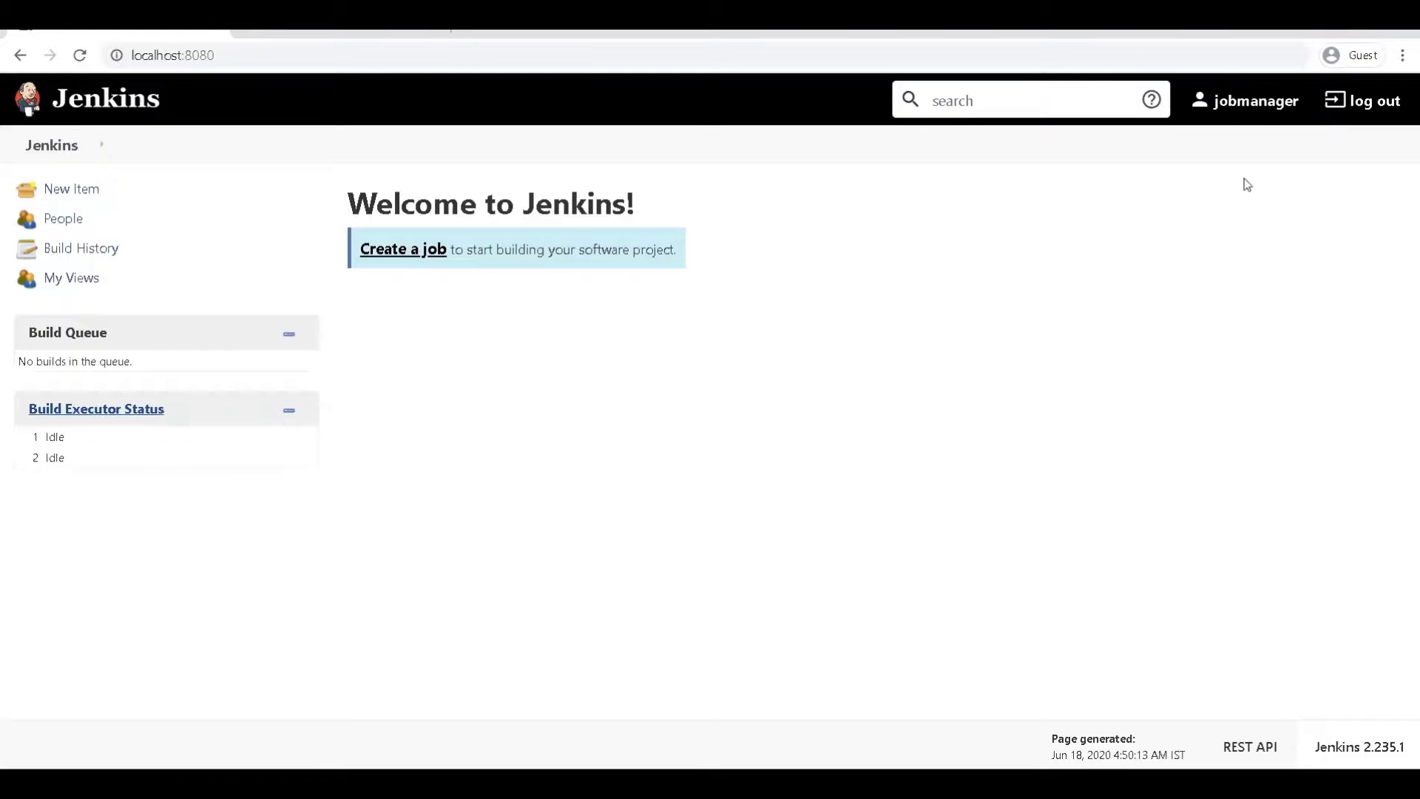
Log jobmanager out and copy the administrator credentials from the notes
click(1331, 98)
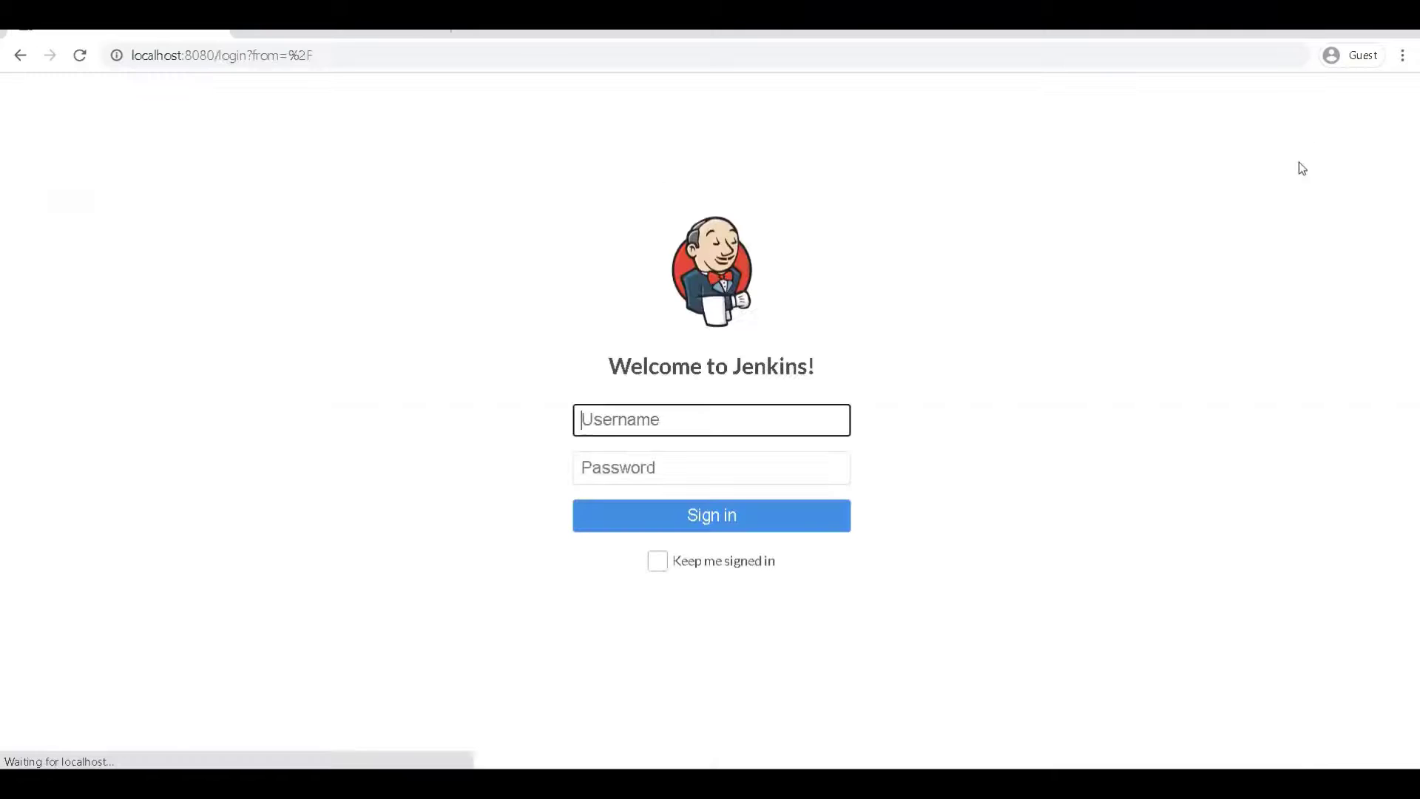
click(701, 415)
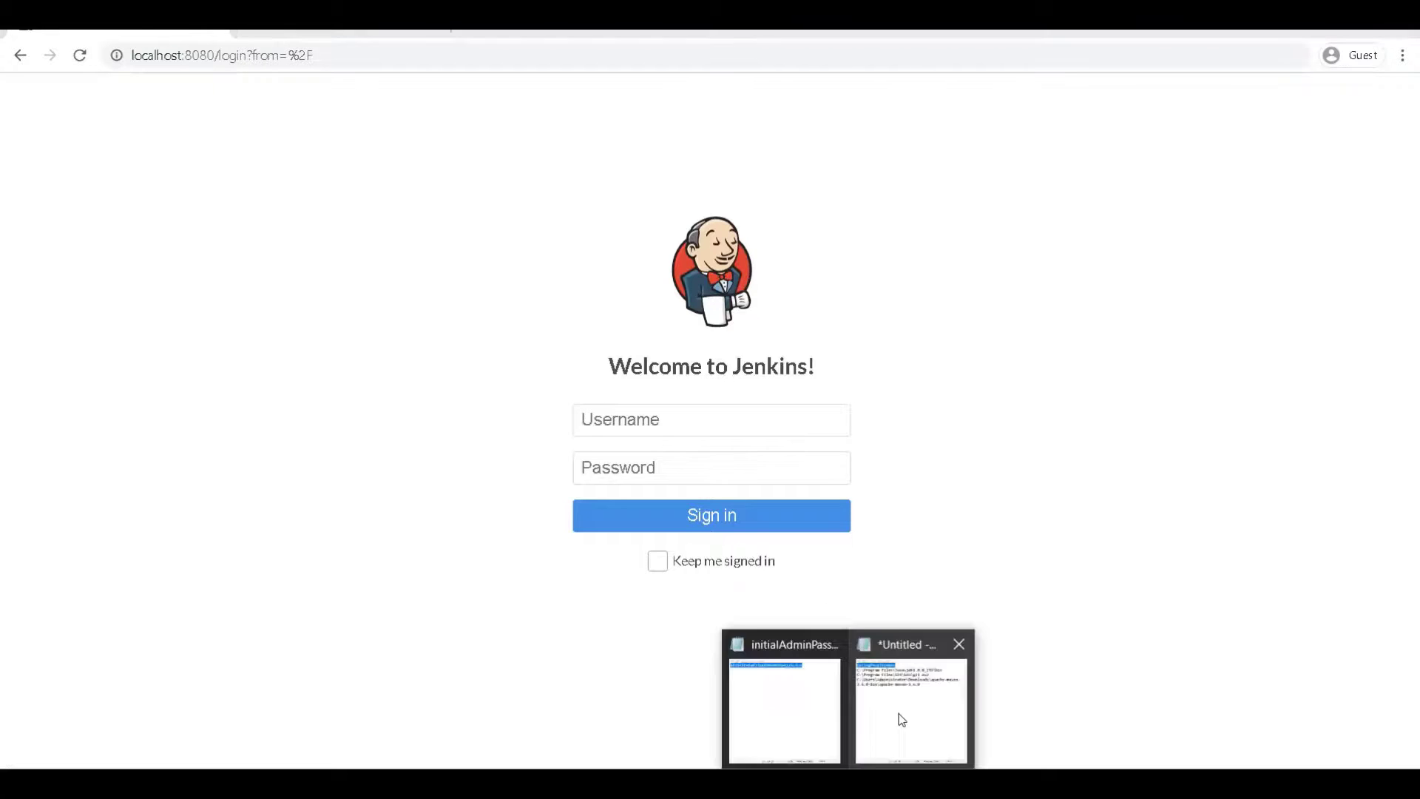
click(897, 717)
key(ctrl+c)
key(alt+Tab)
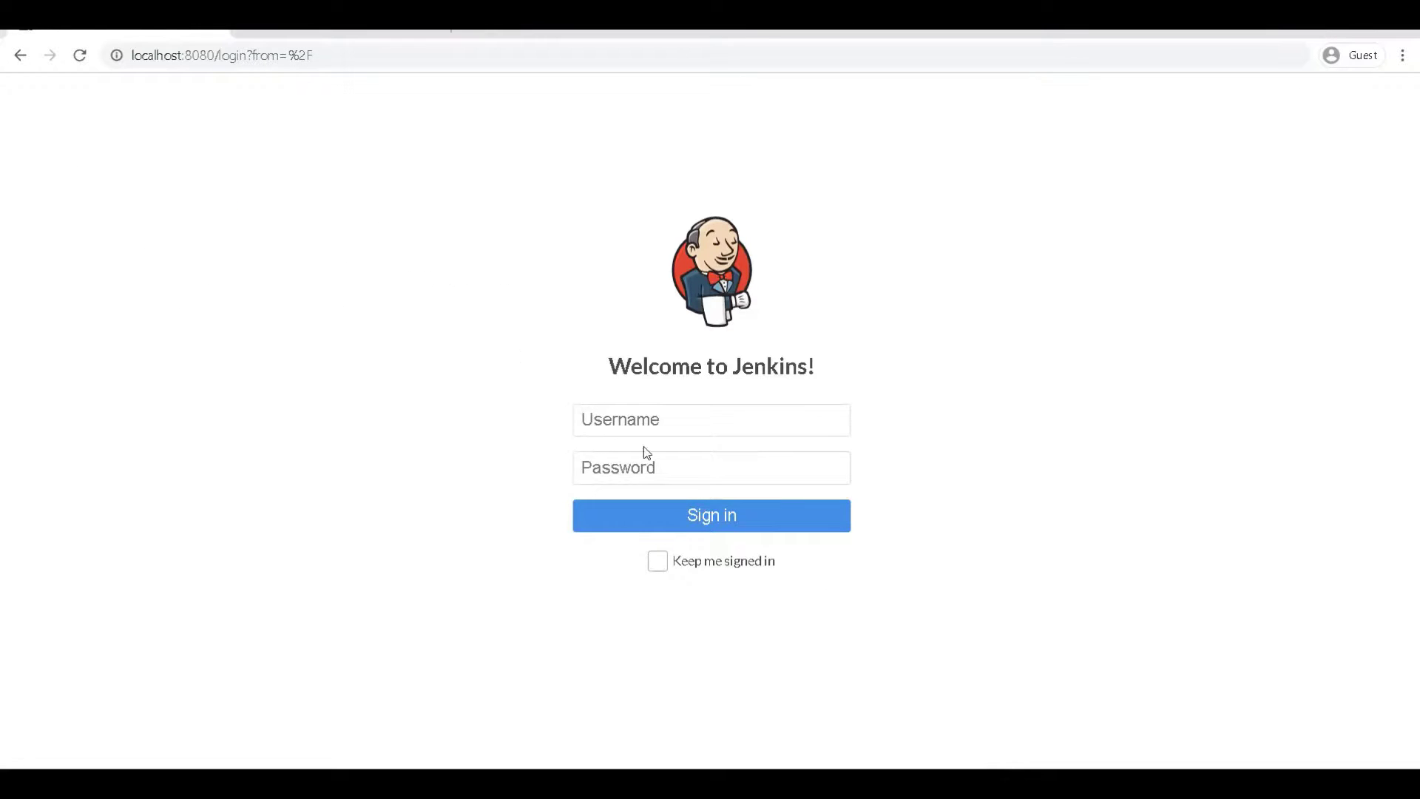
Sign in as the administrator and open Configure Global Security from Manage Jenkins
click(646, 428)
key(ctrl+v)
click(651, 462)
key(ctrl+v)
click(693, 515)
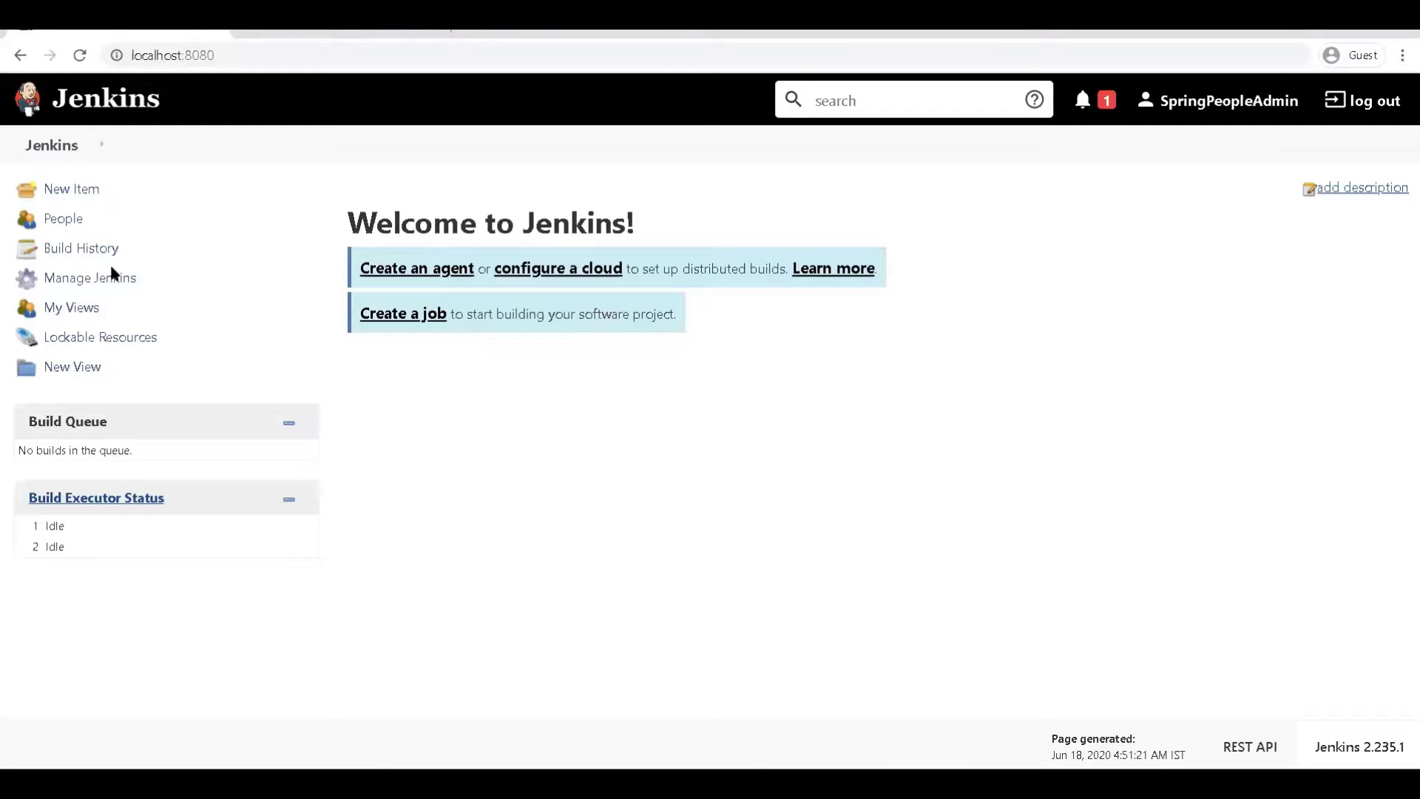
click(111, 277)
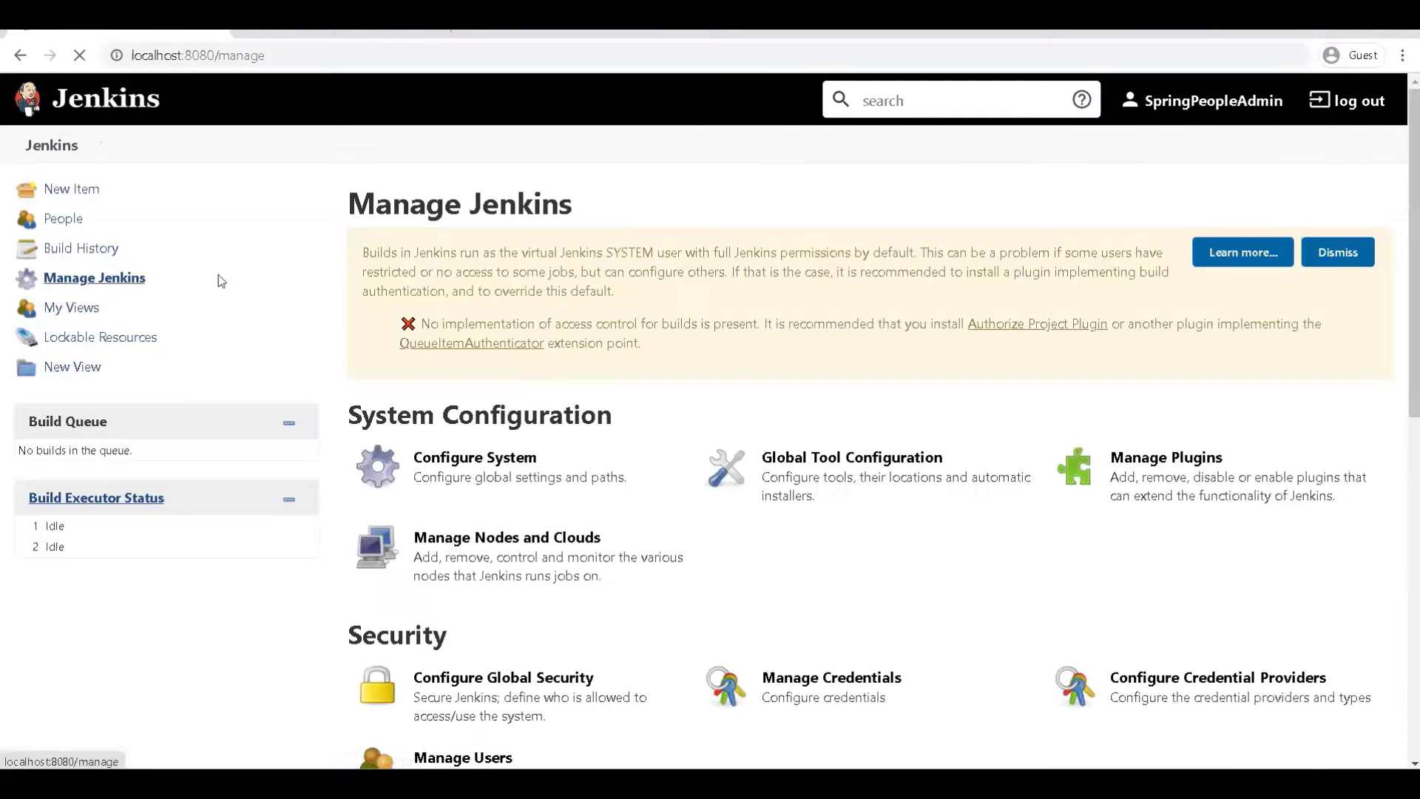
click(514, 689)
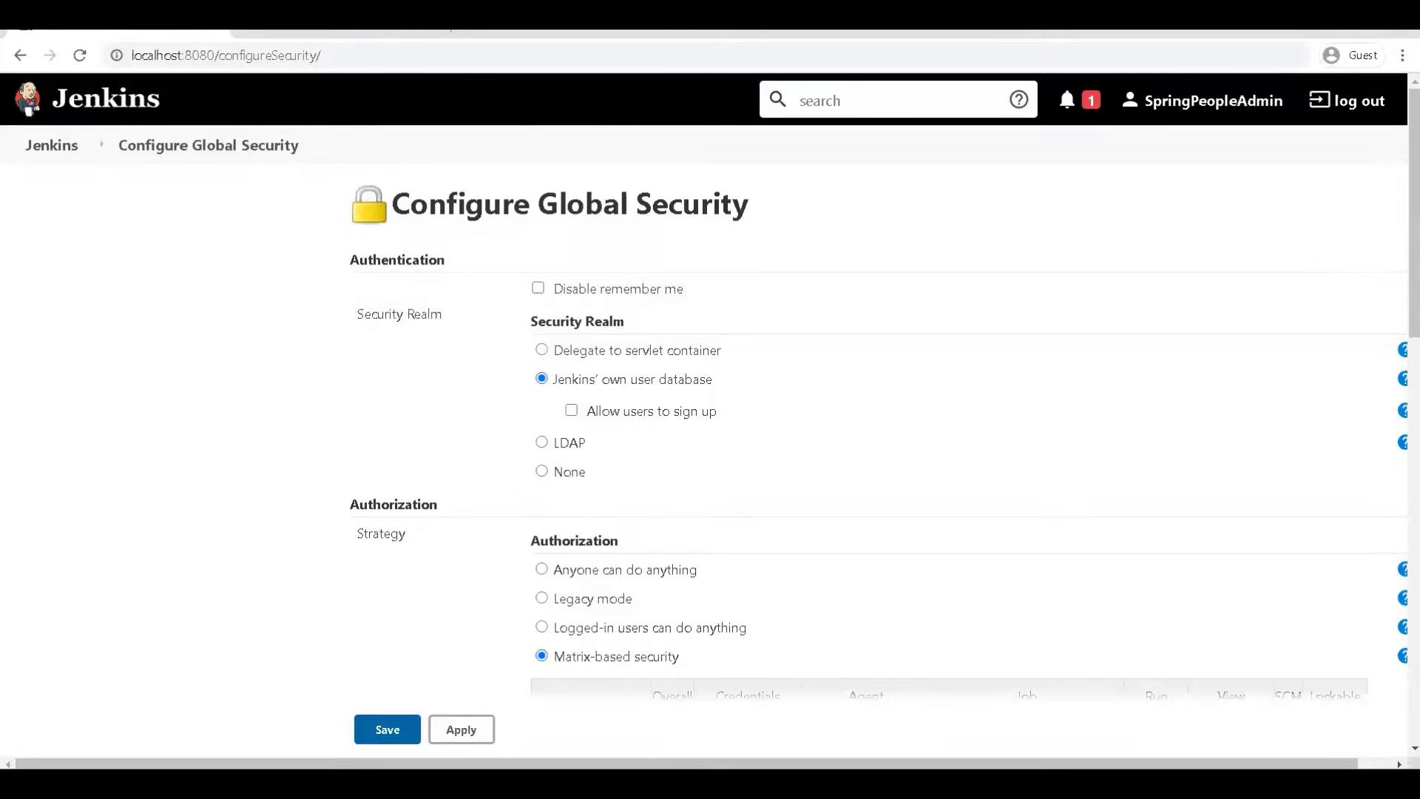
scroll(881, 410, down, 4)
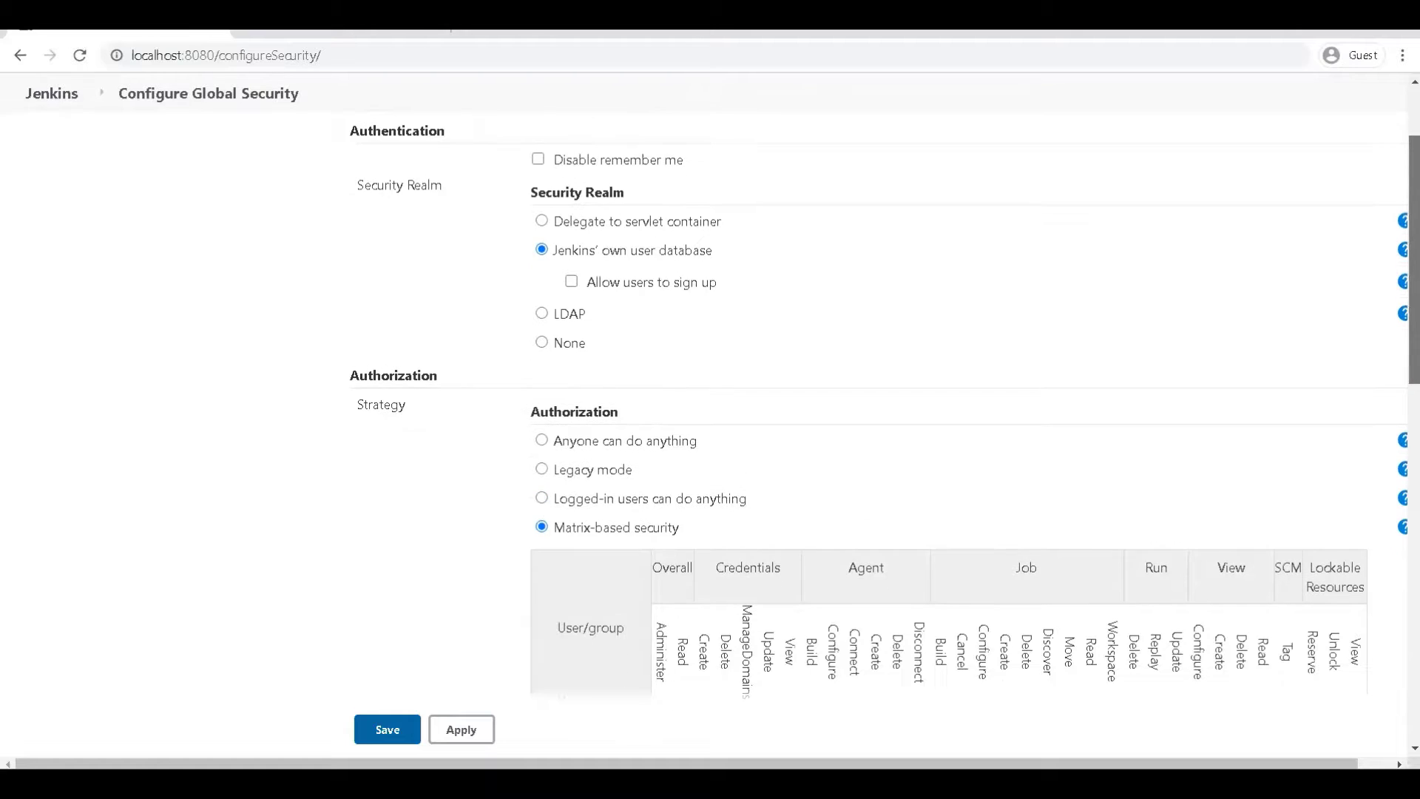
scroll(873, 277, down, 2)
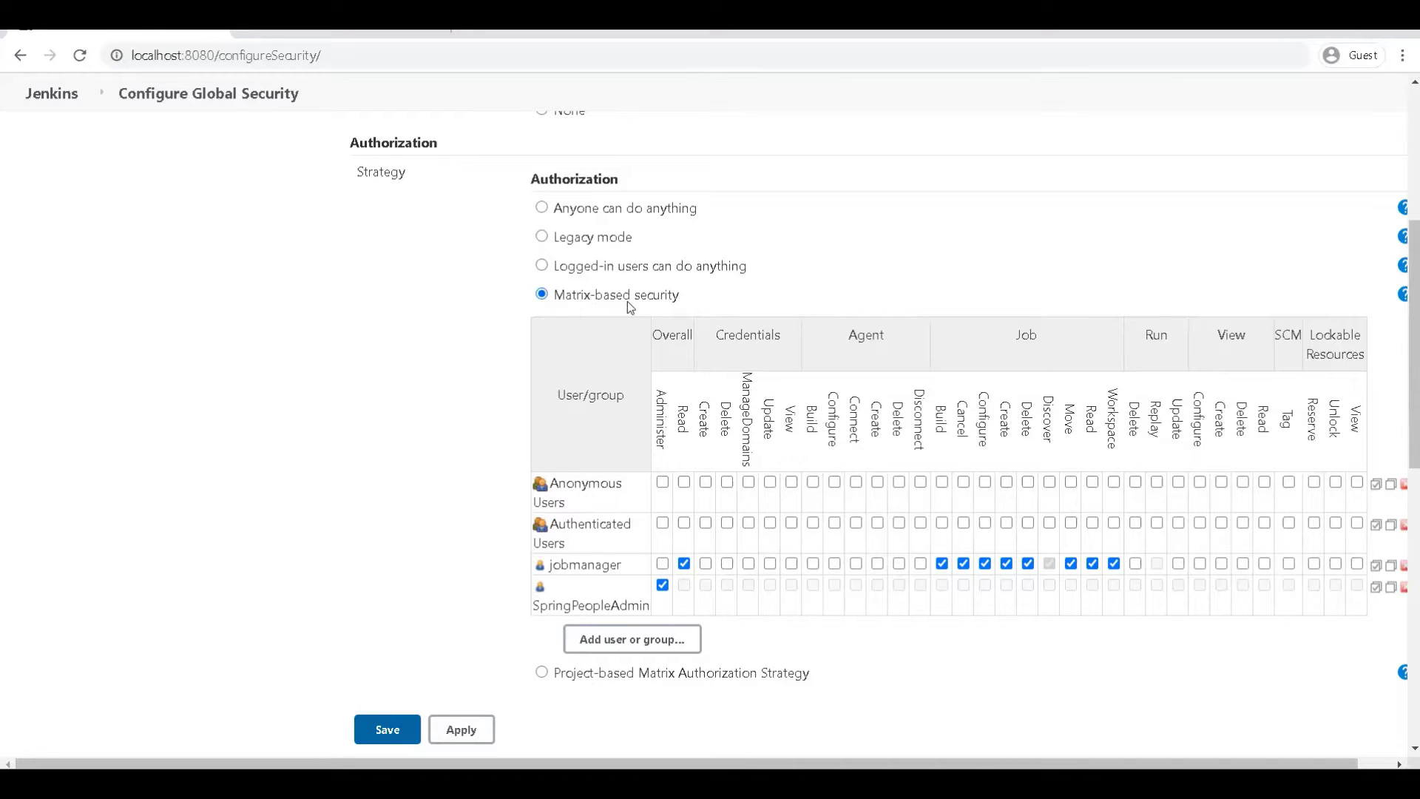
click(577, 267)
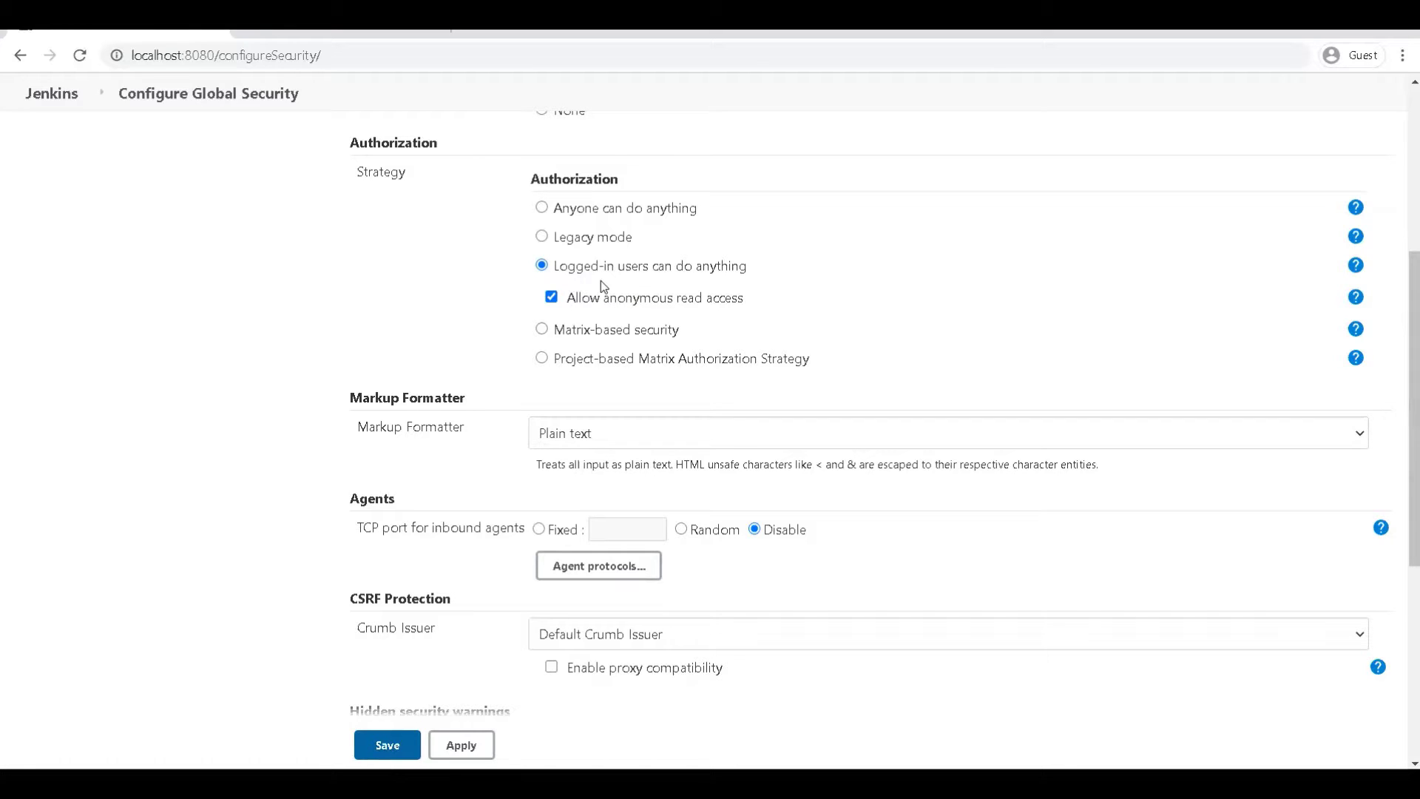
click(595, 327)
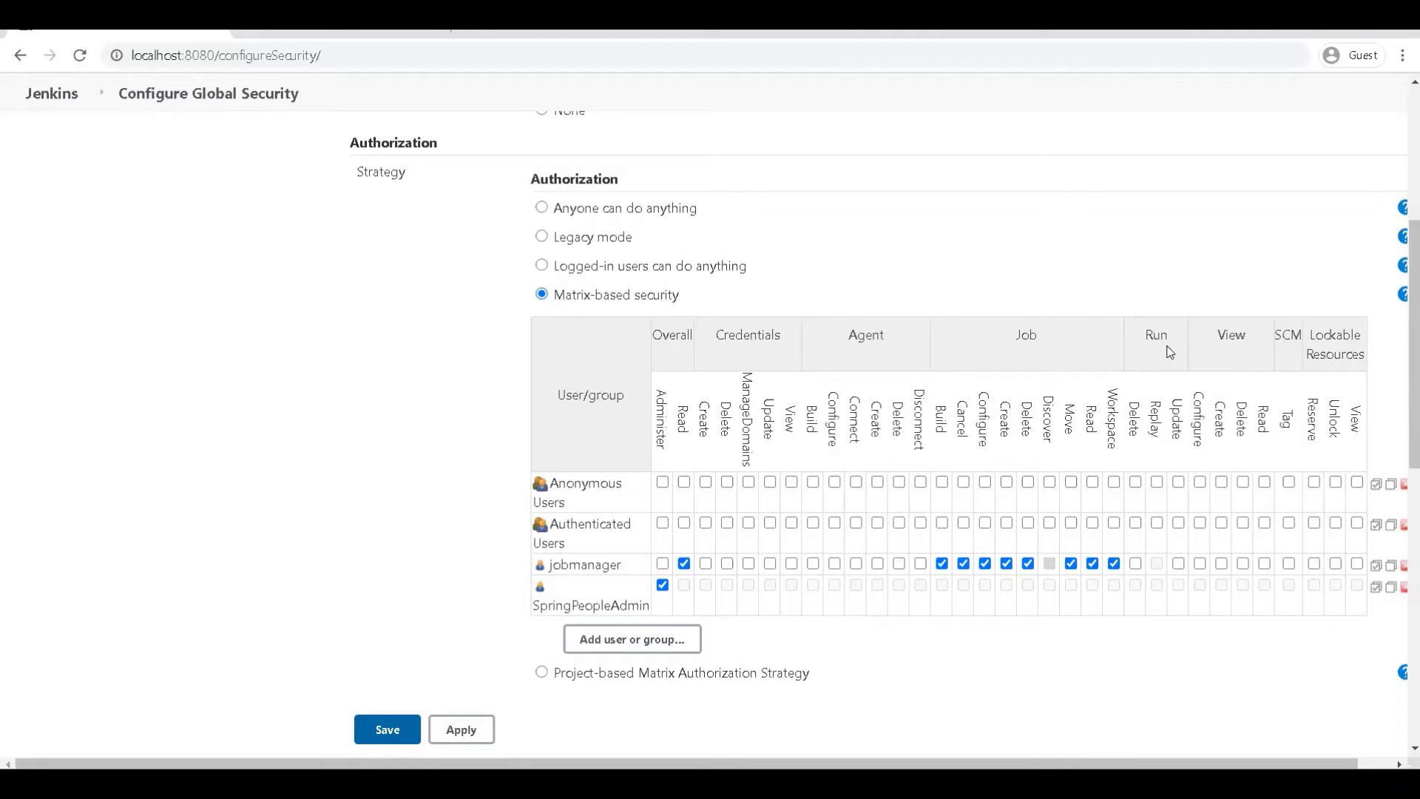
Expand 'Security warnings...' under Hidden security warnings to read about suppressing update-site warnings
scroll(1415, 344, down, 3)
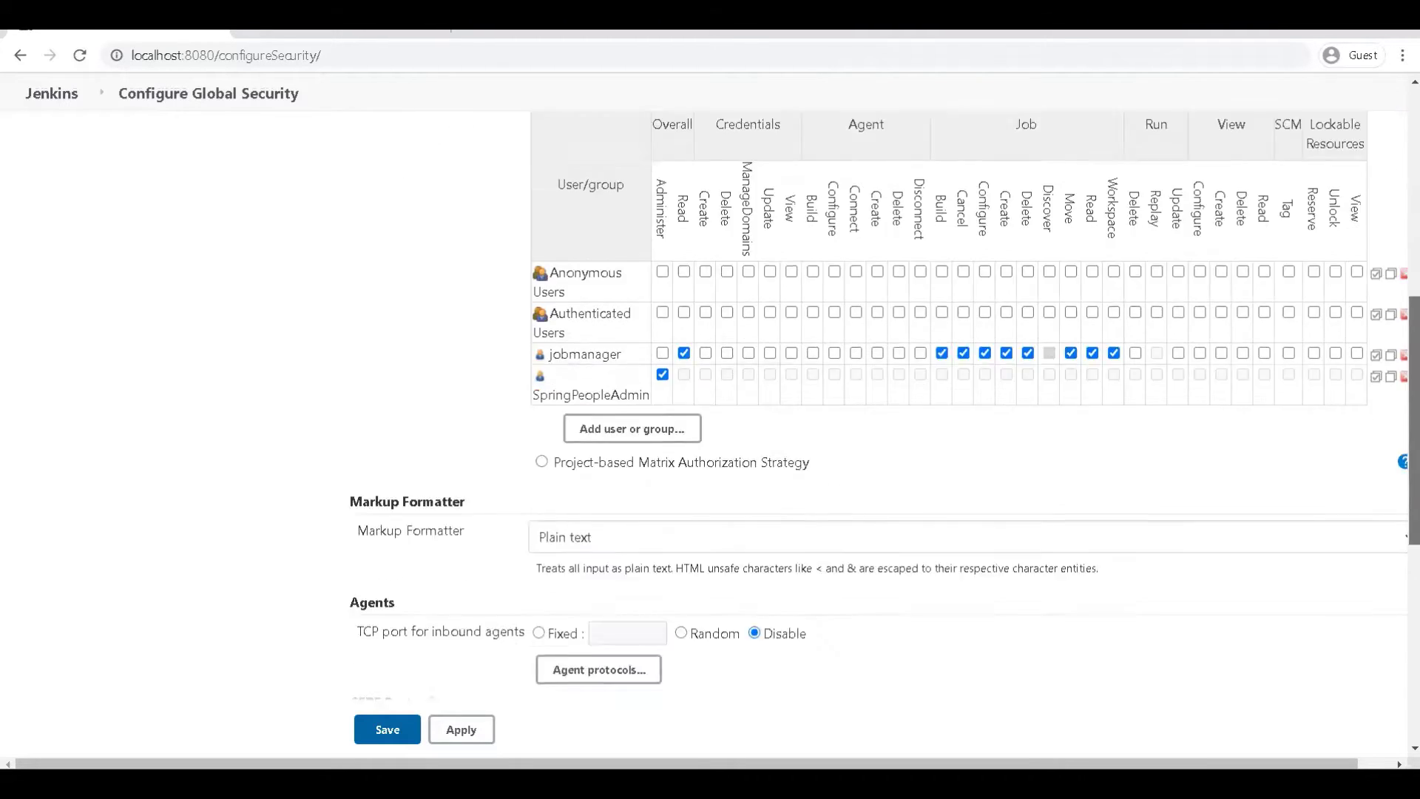
scroll(884, 406, down, 3)
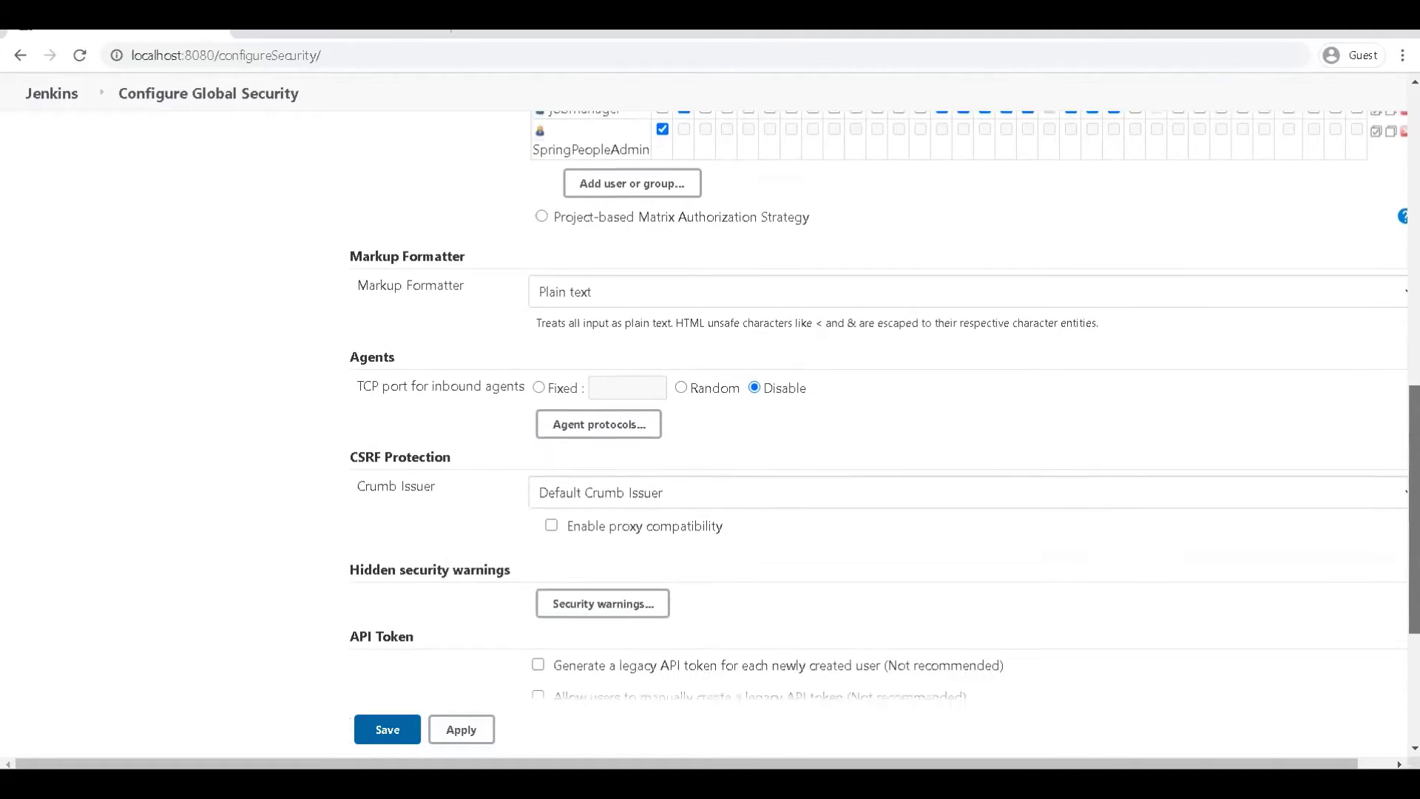
scroll(1125, 549, down, 3)
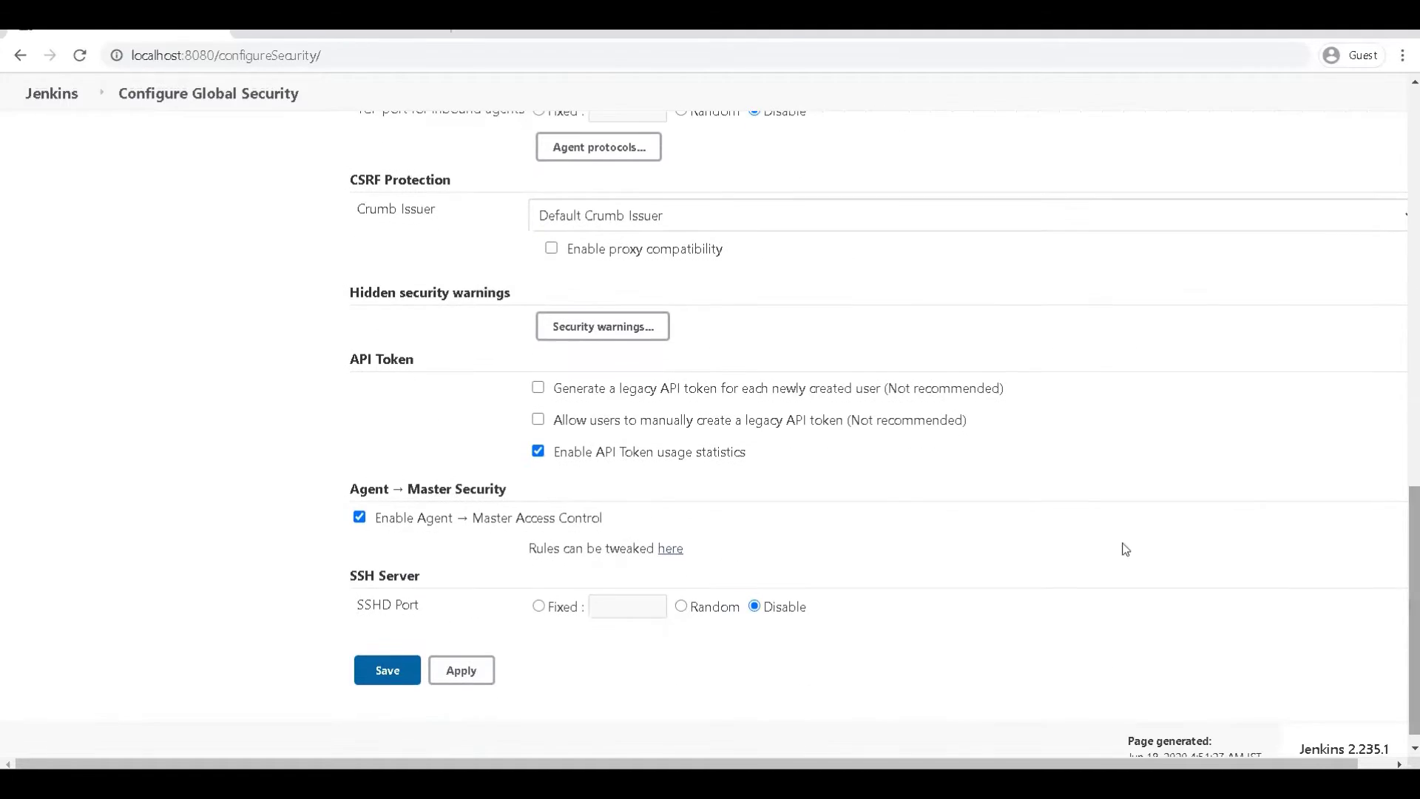
click(585, 322)
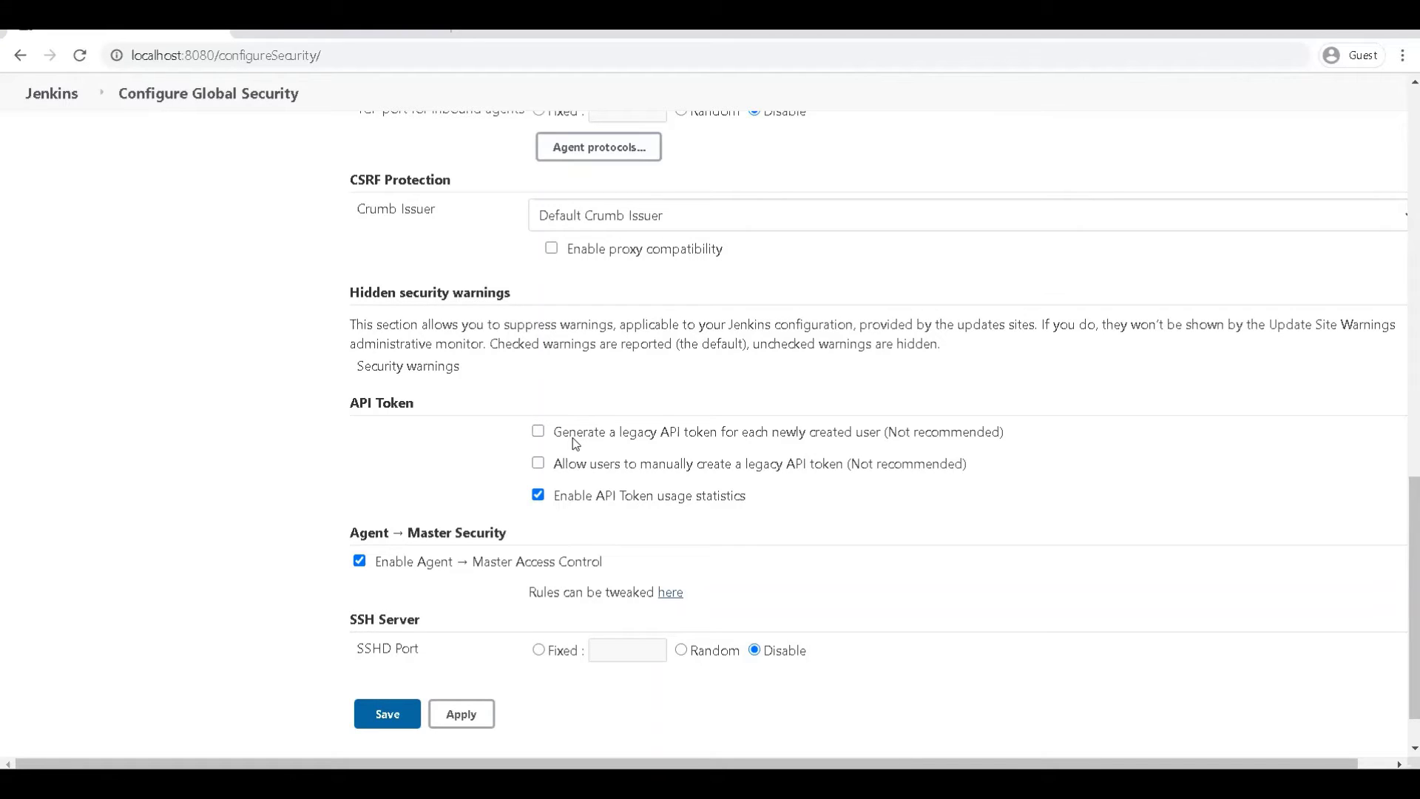
scroll(308, 504, down, 1)
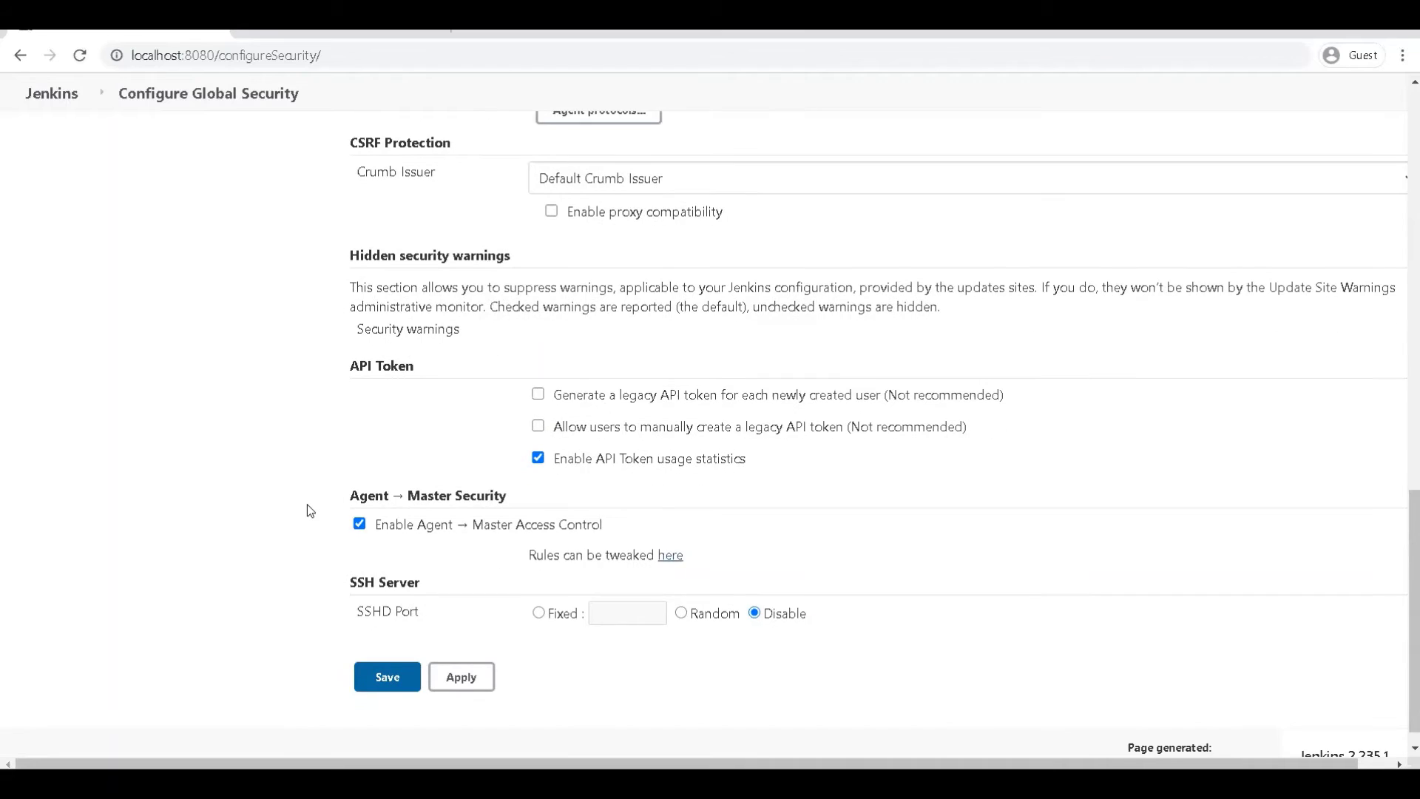
scroll(307, 504, up, 4)
scroll(307, 506, up, 10)
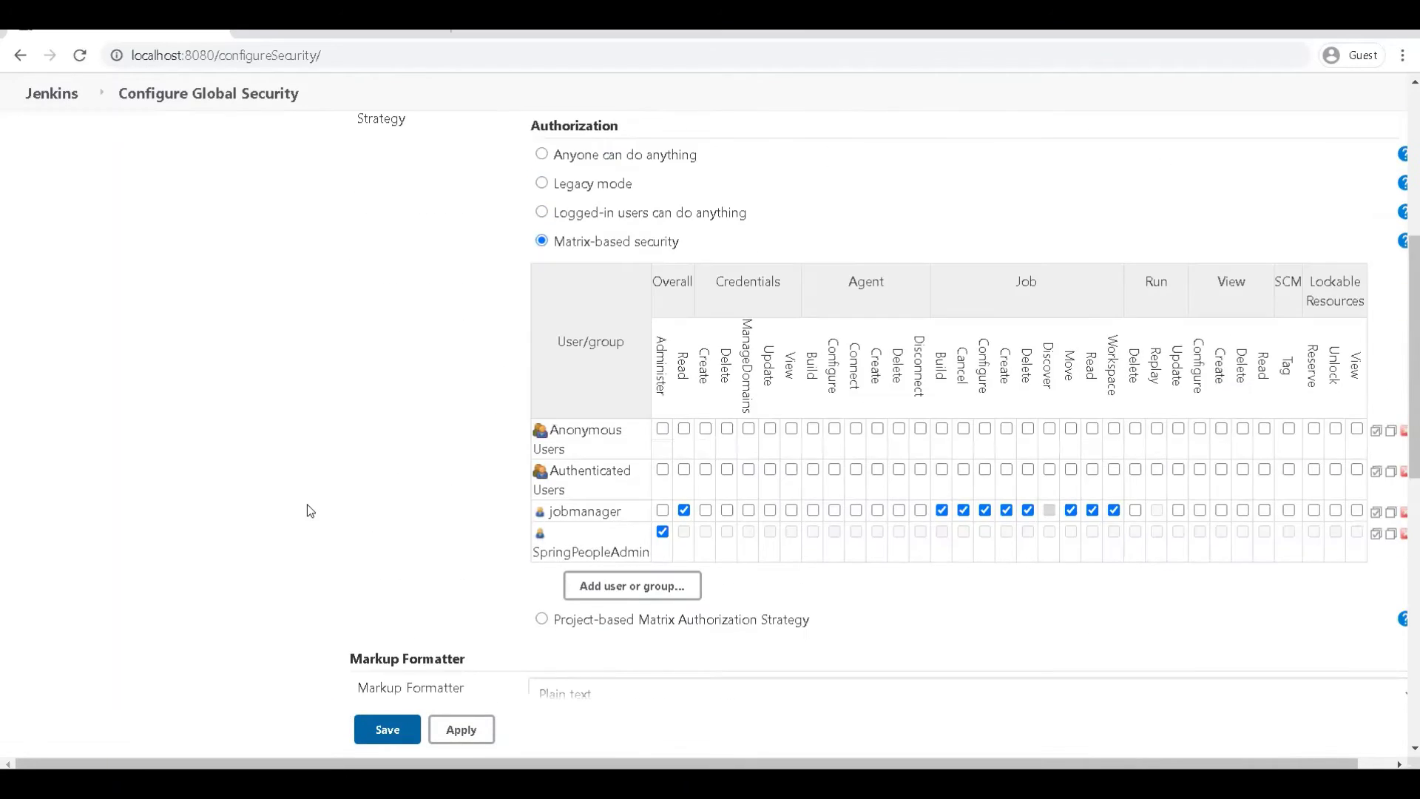
scroll(308, 505, down, 7)
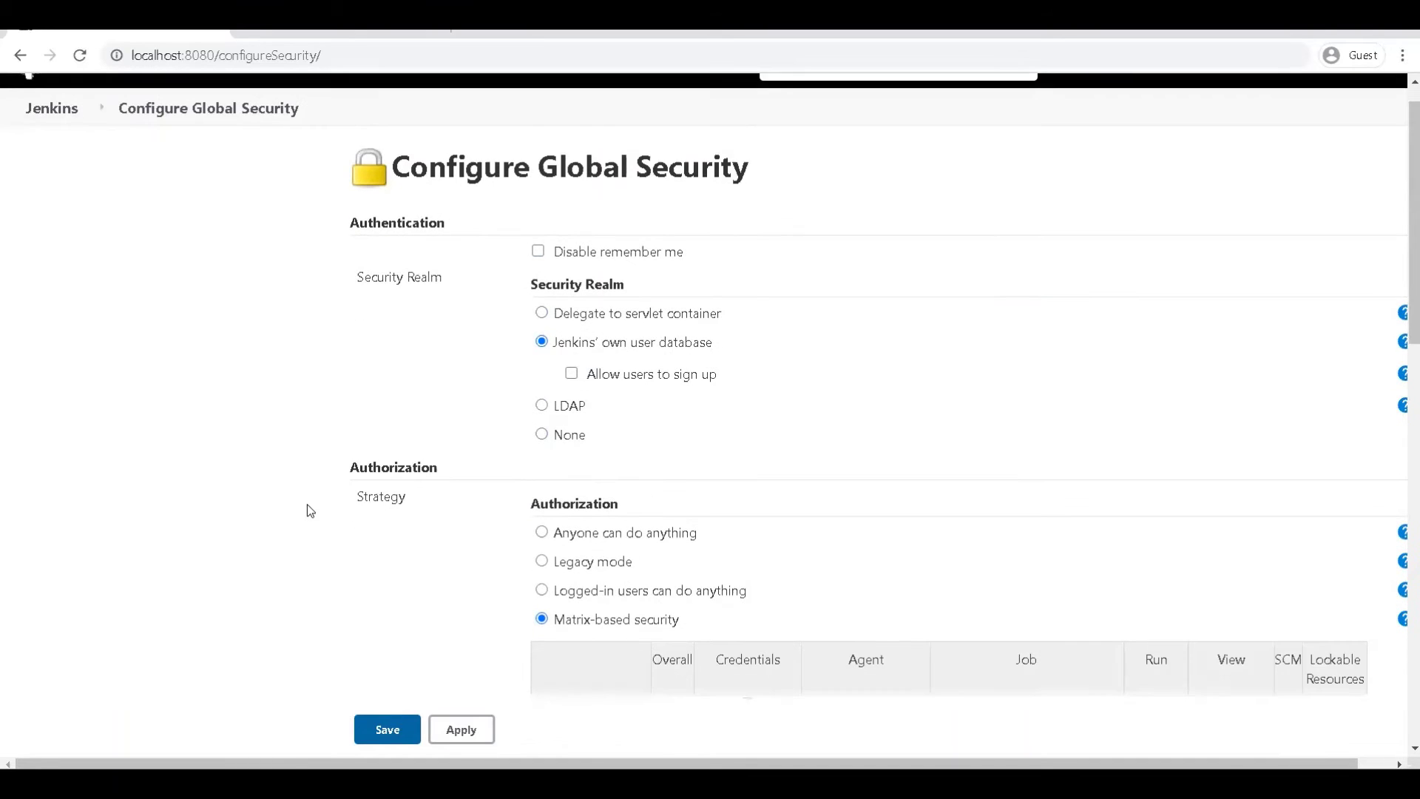
scroll(308, 503, down, 8)
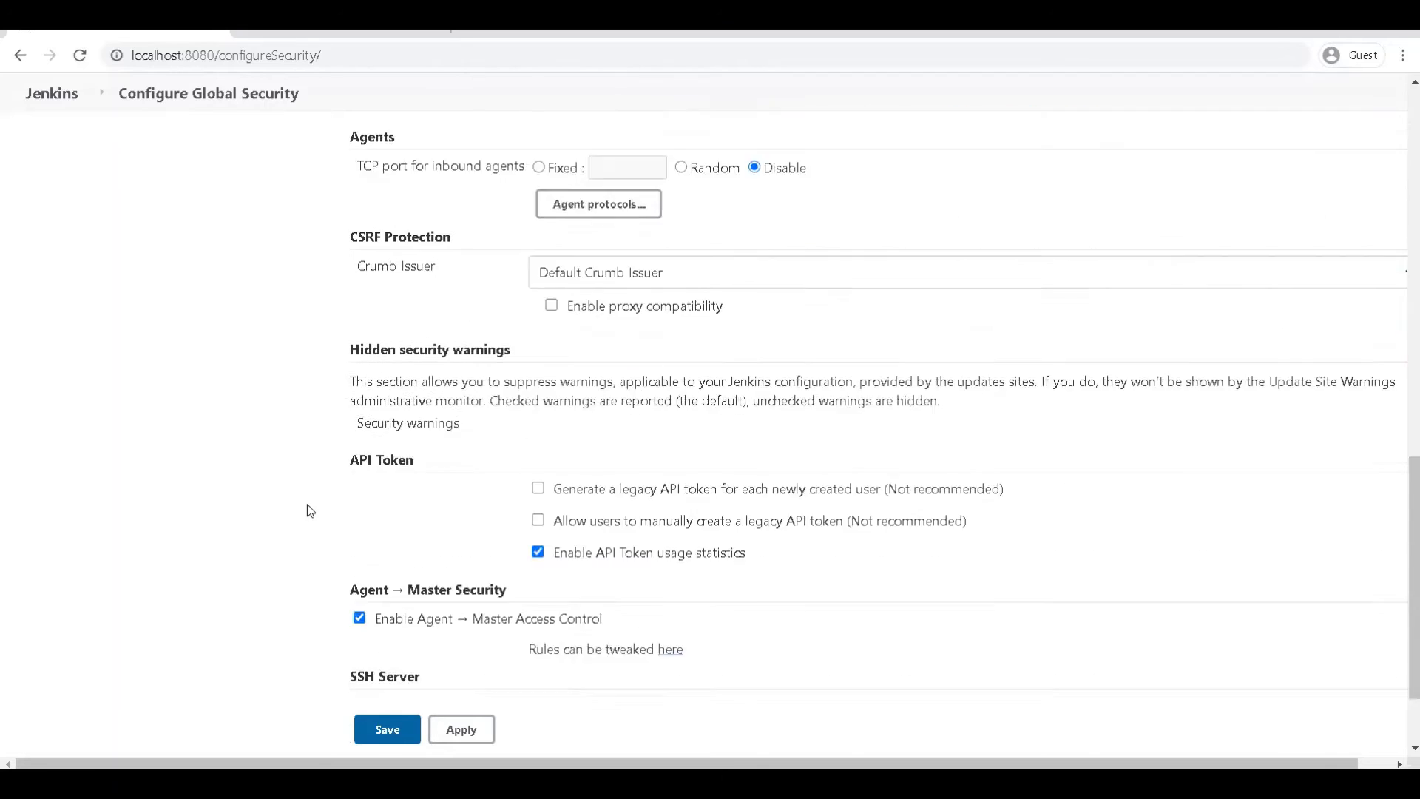
scroll(308, 504, up, 4)
scroll(309, 511, up, 10)
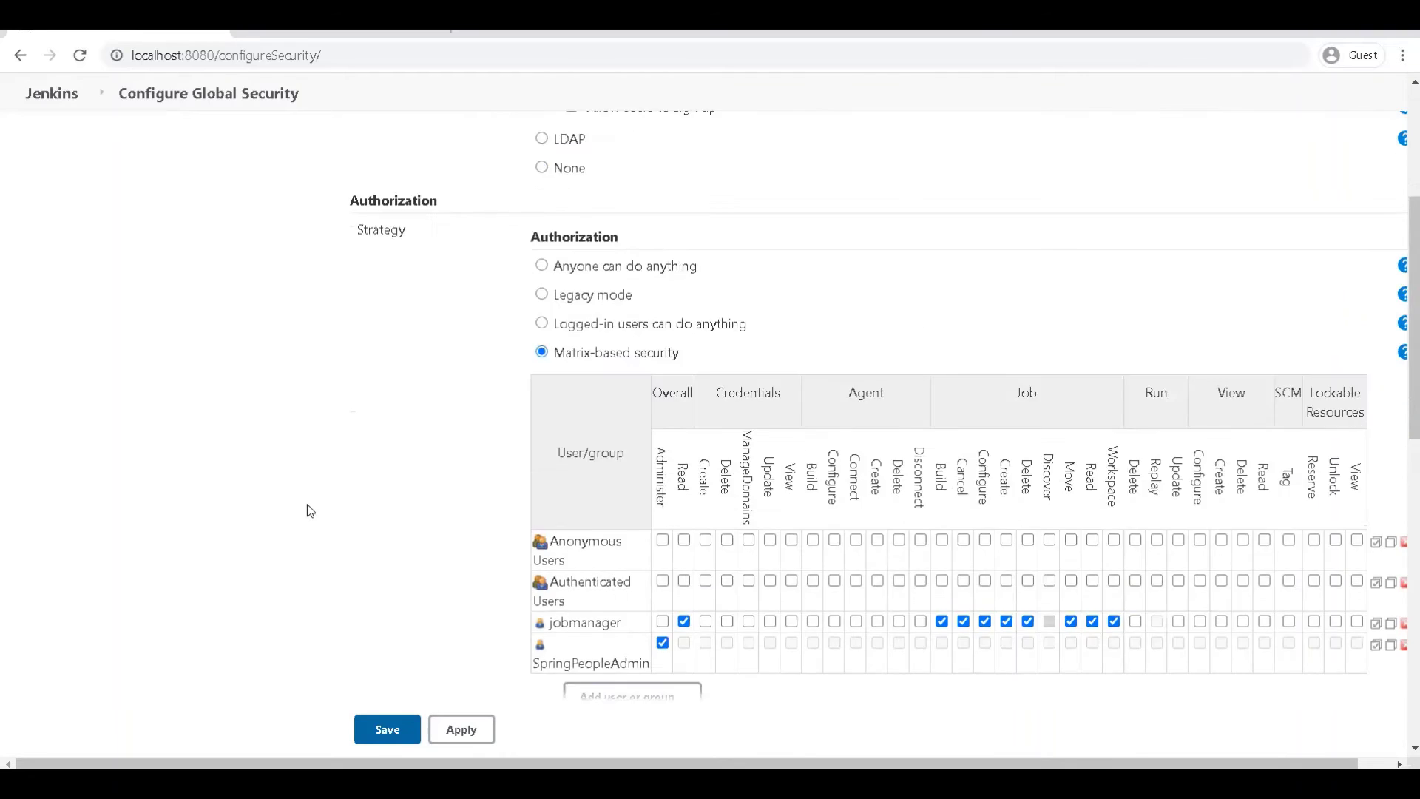